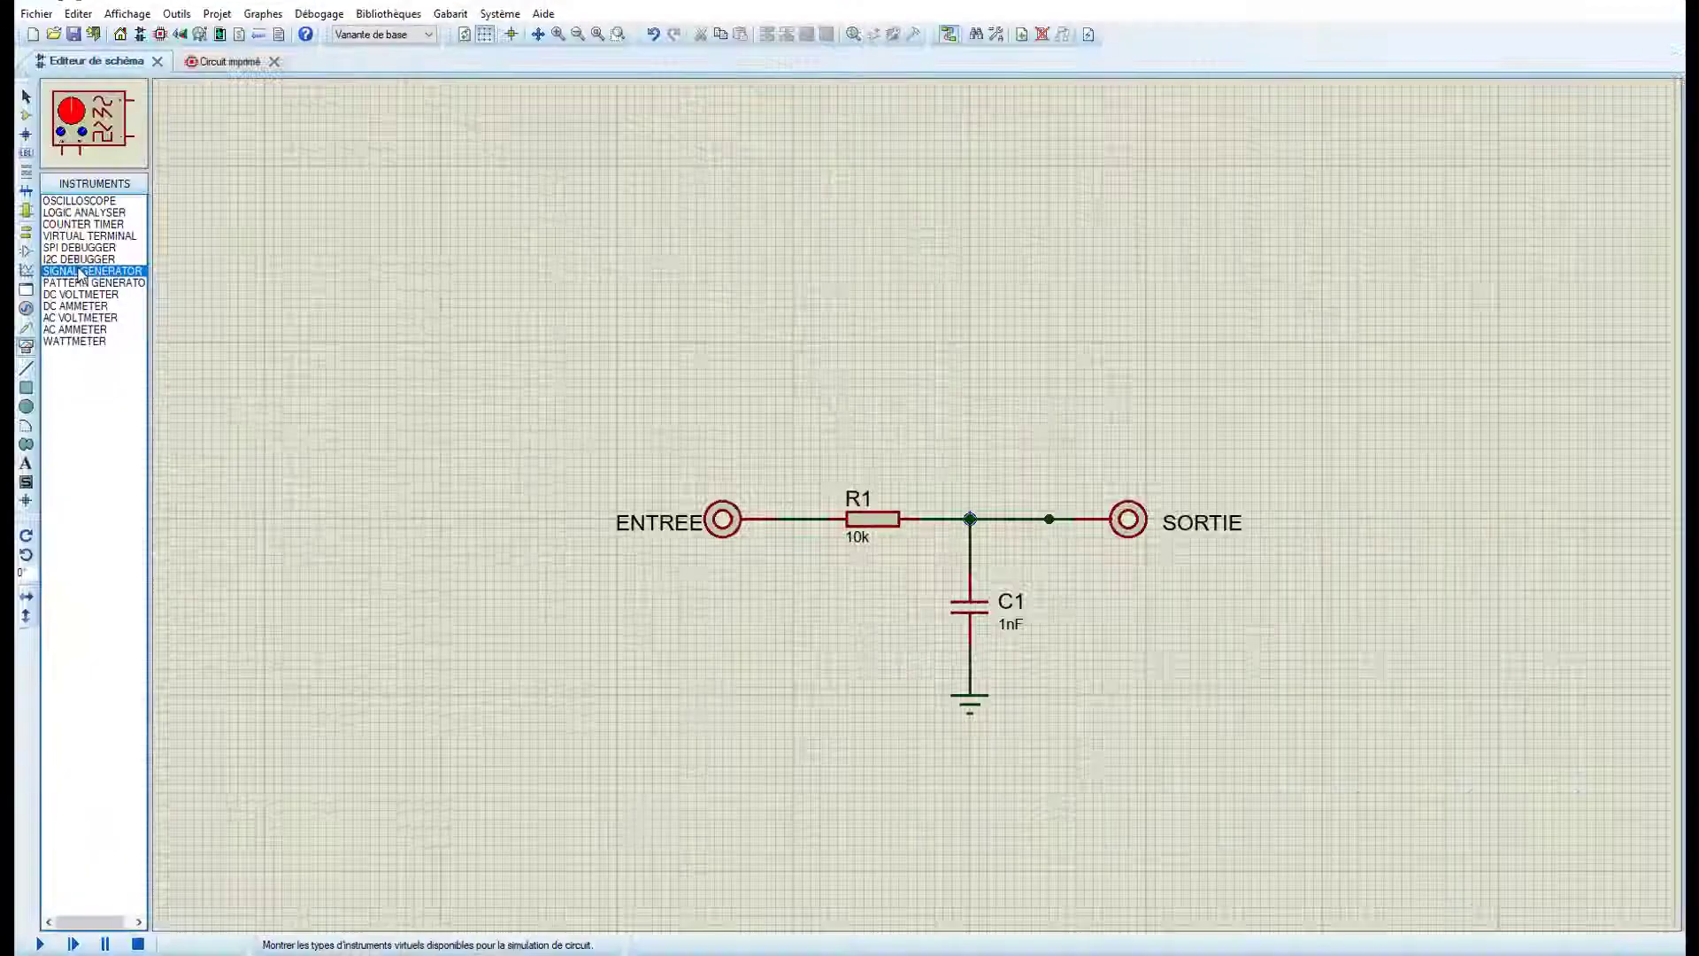
Step: Place a signal generator below ENTREE and wire its positive output to the input net and its negative output to the ground net
left_click(624, 622)
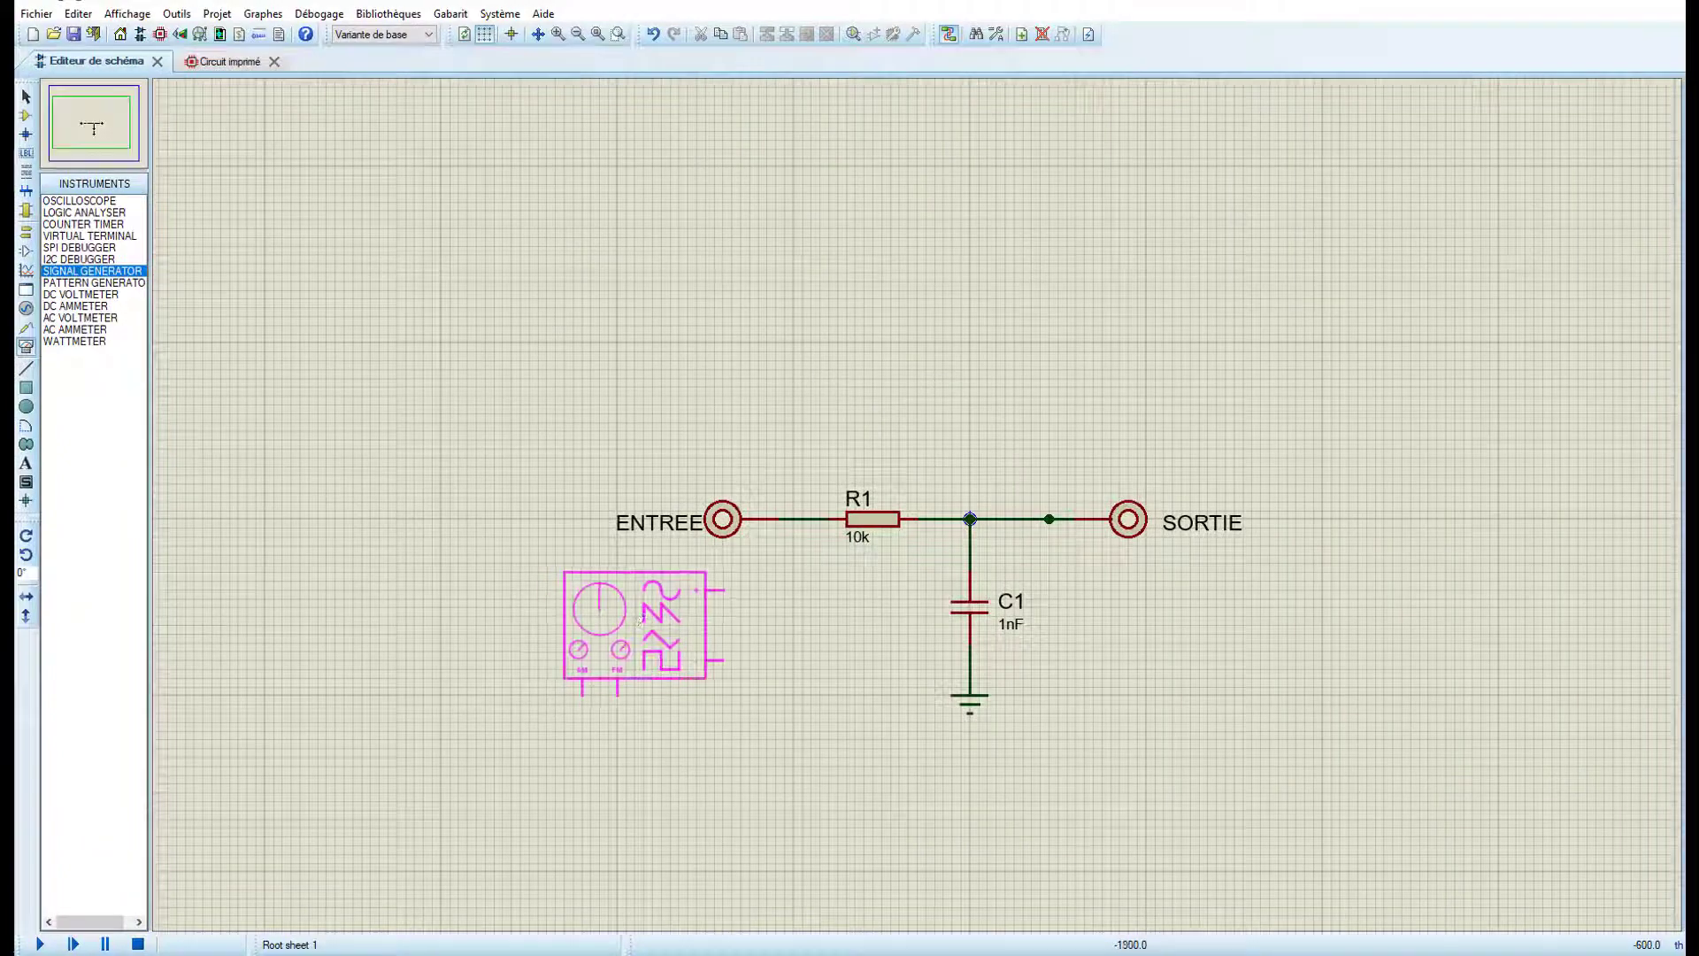
left_click(634, 627)
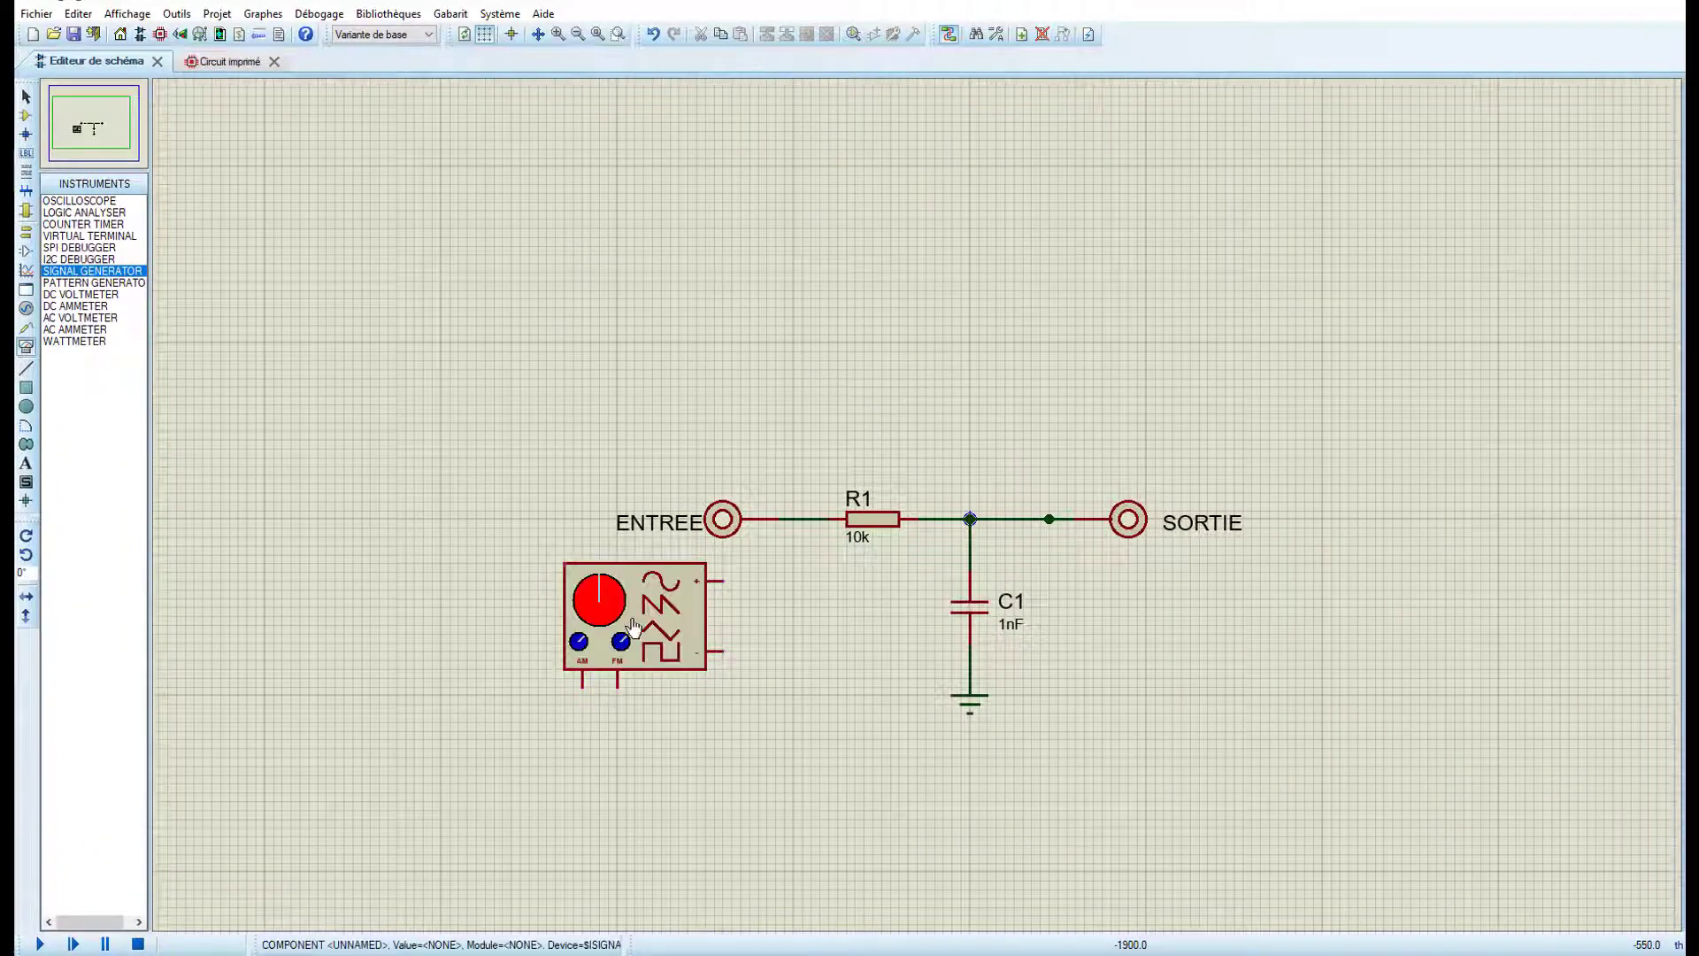
left_click(722, 581)
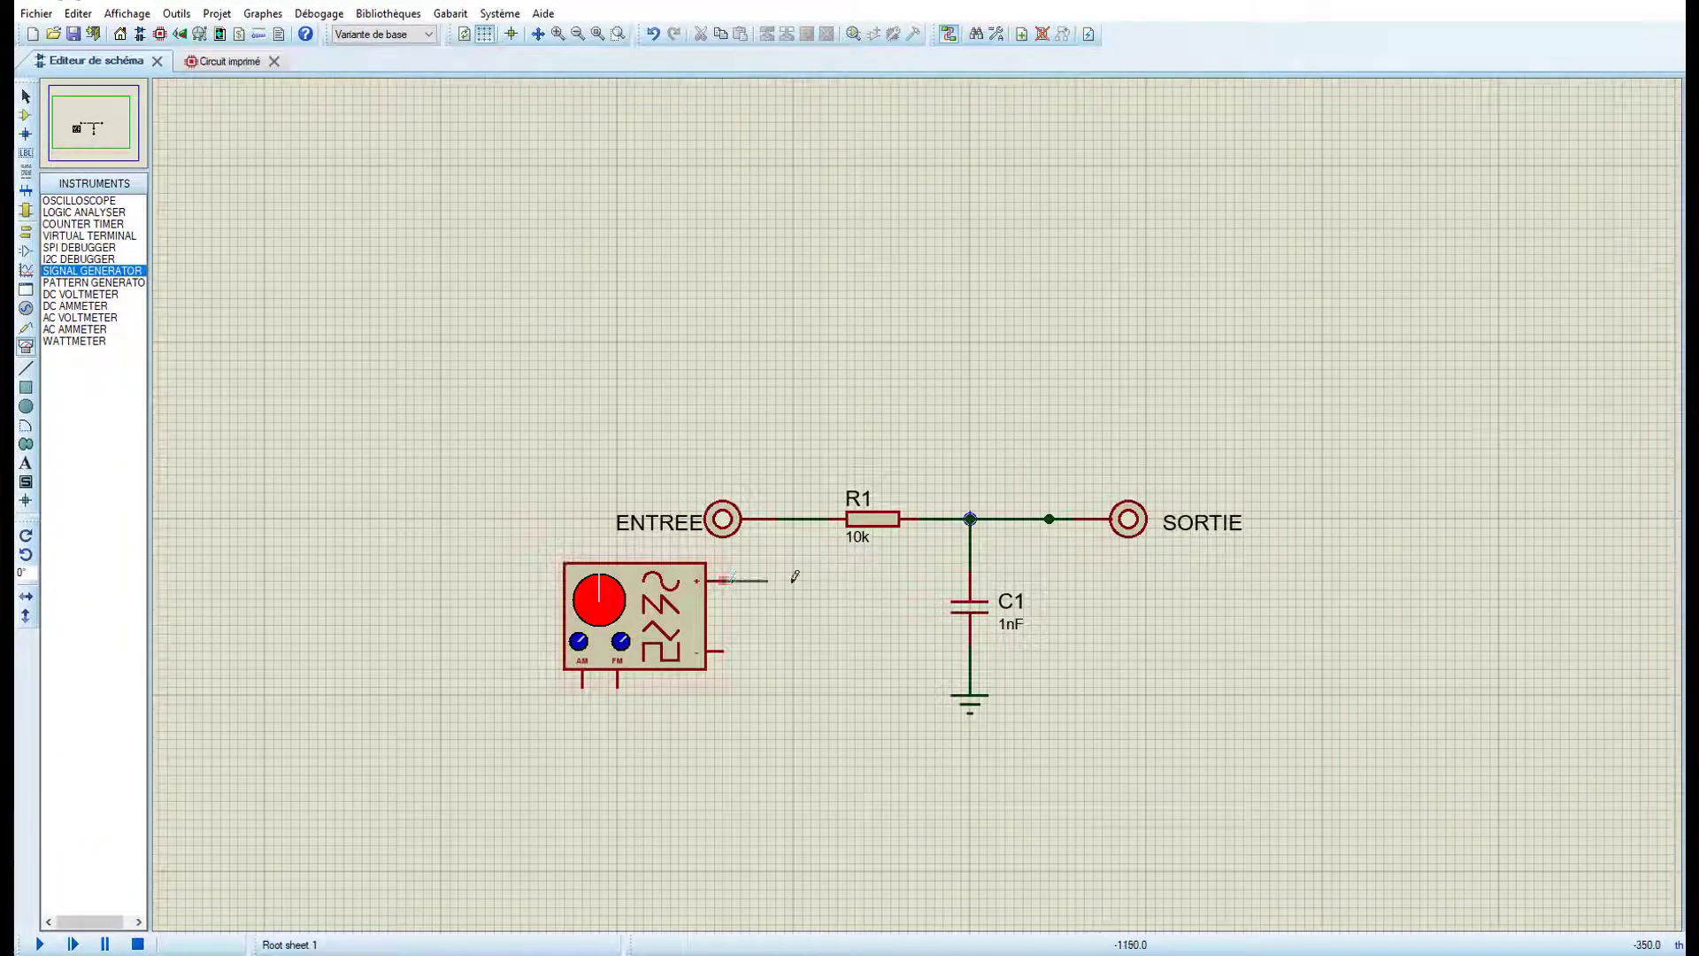
left_click(794, 518)
left_click(724, 652)
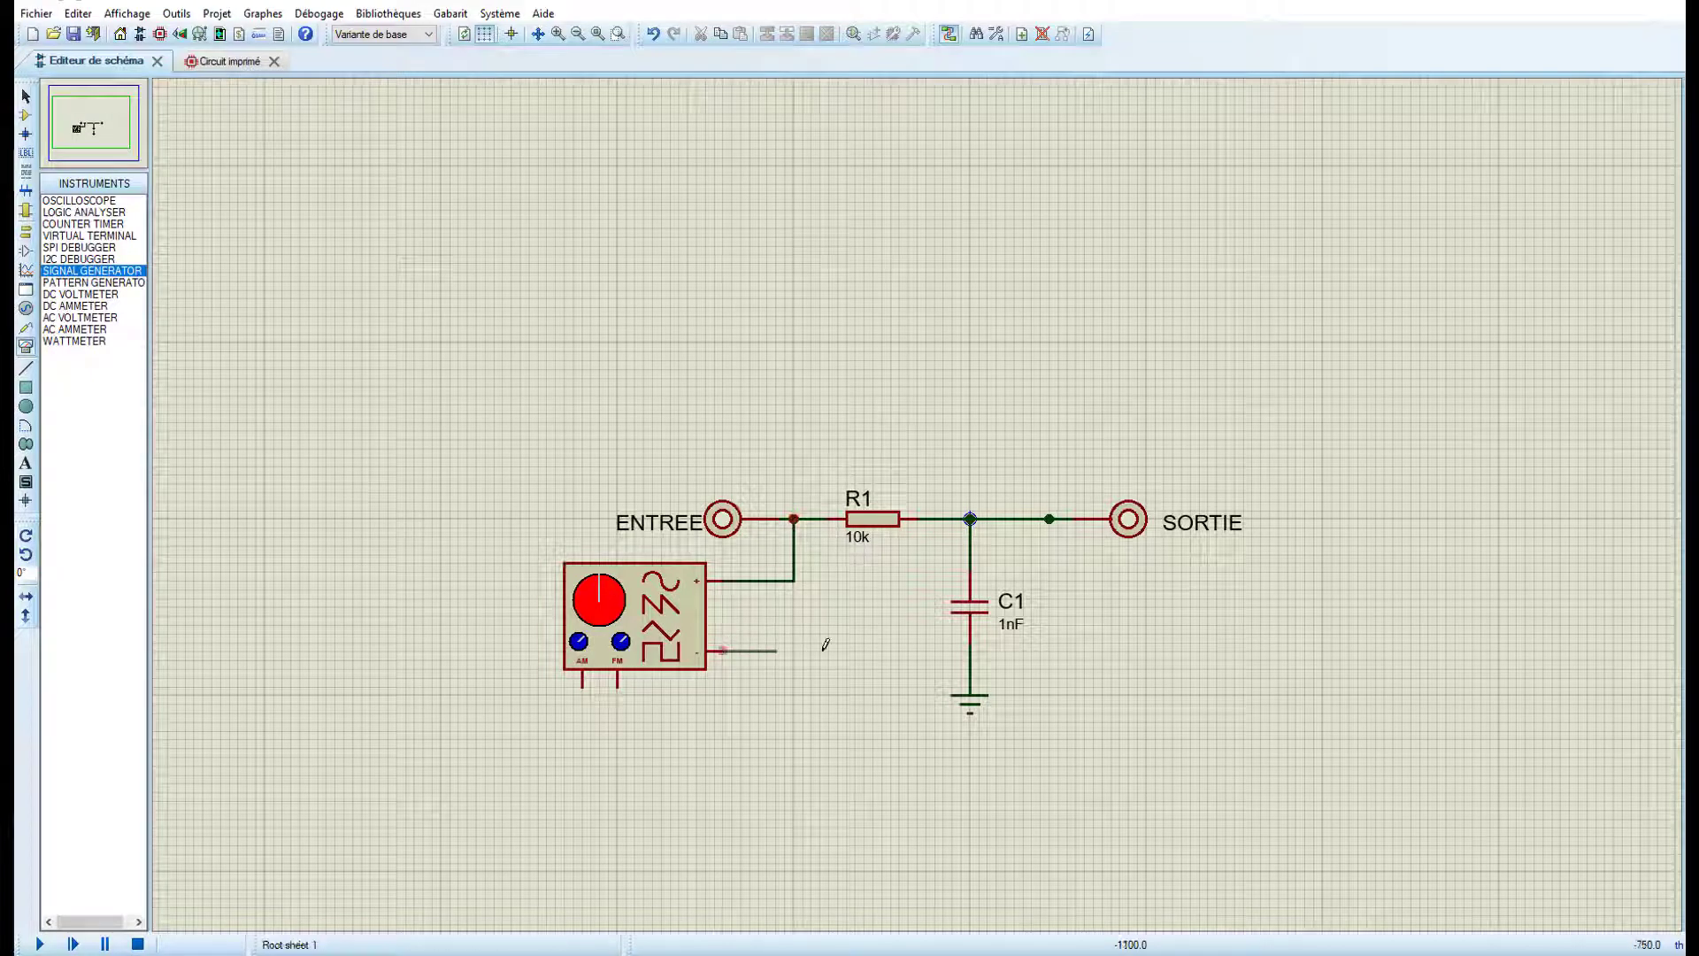
left_click(970, 651)
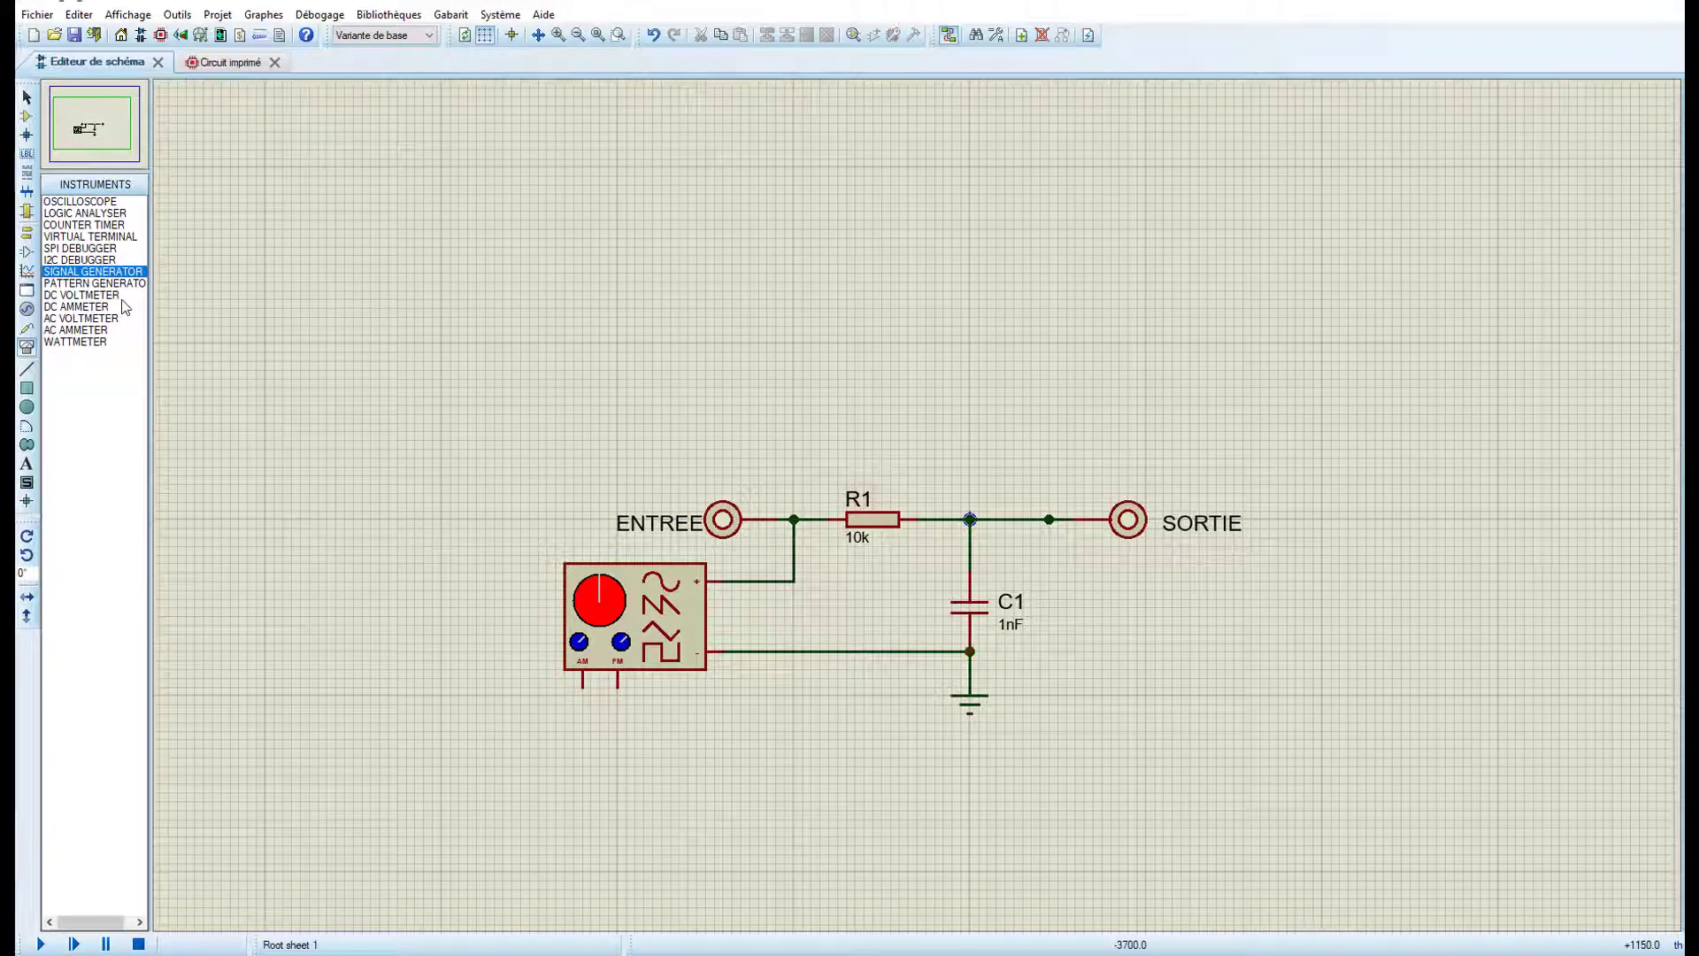
Step: Place an oscilloscope above the circuit and wire channel A to the input net and channel B to the R1–C1 node
left_click(94, 202)
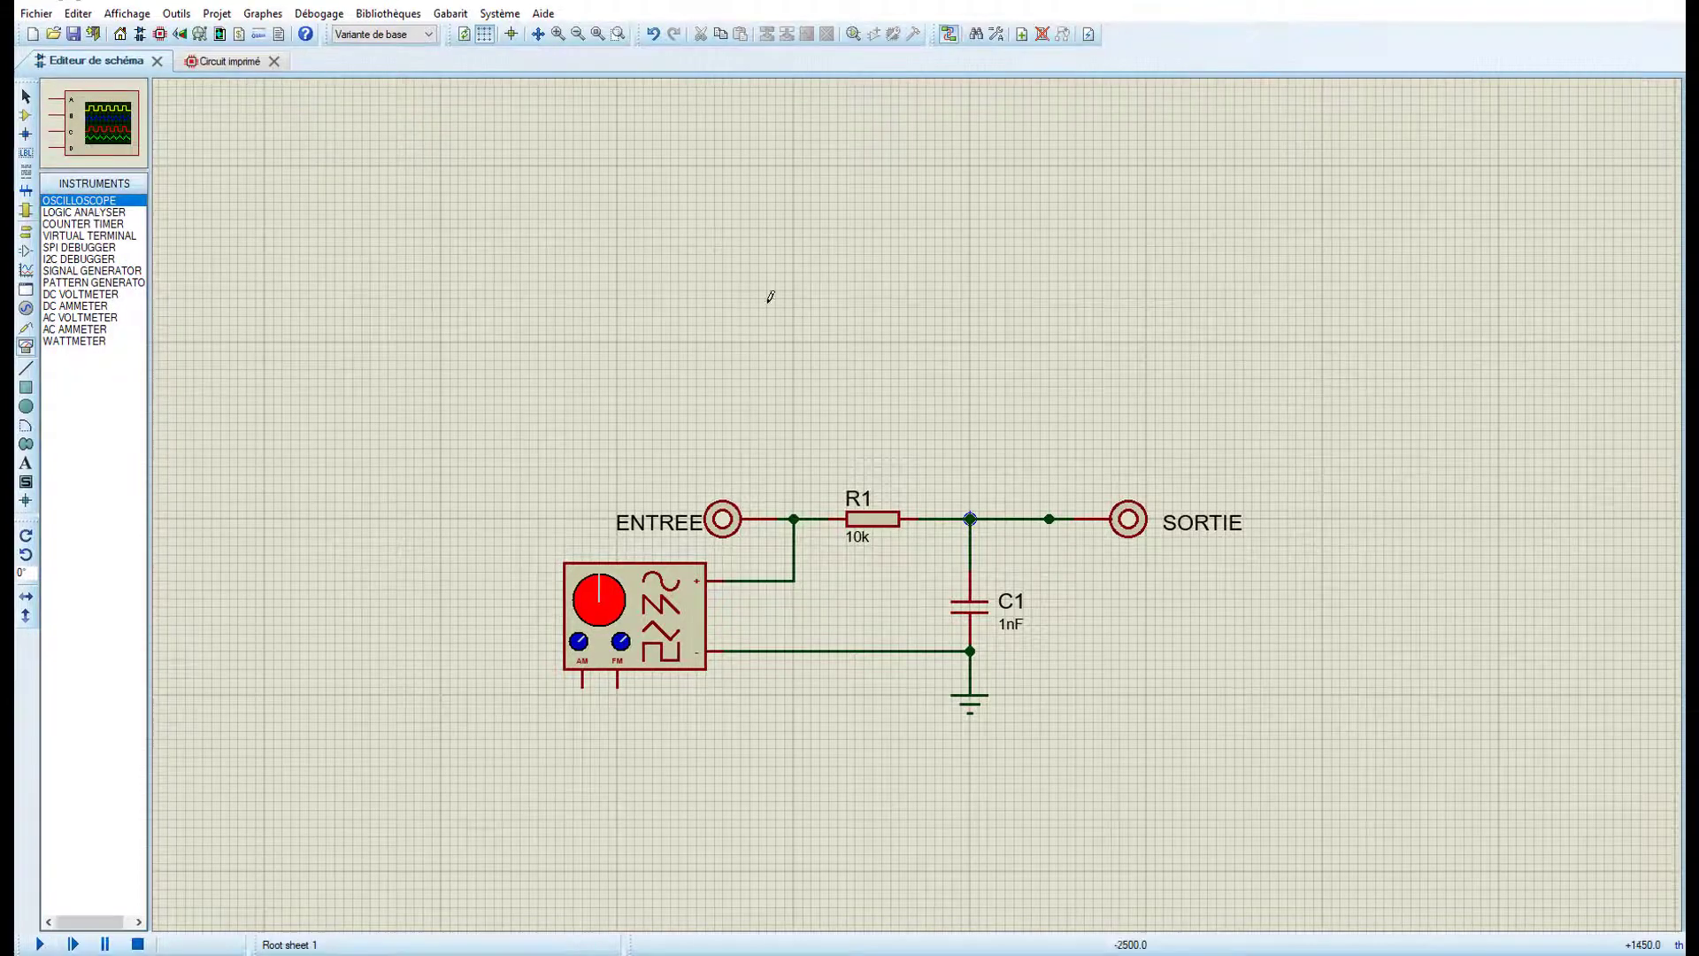
left_click(1093, 308)
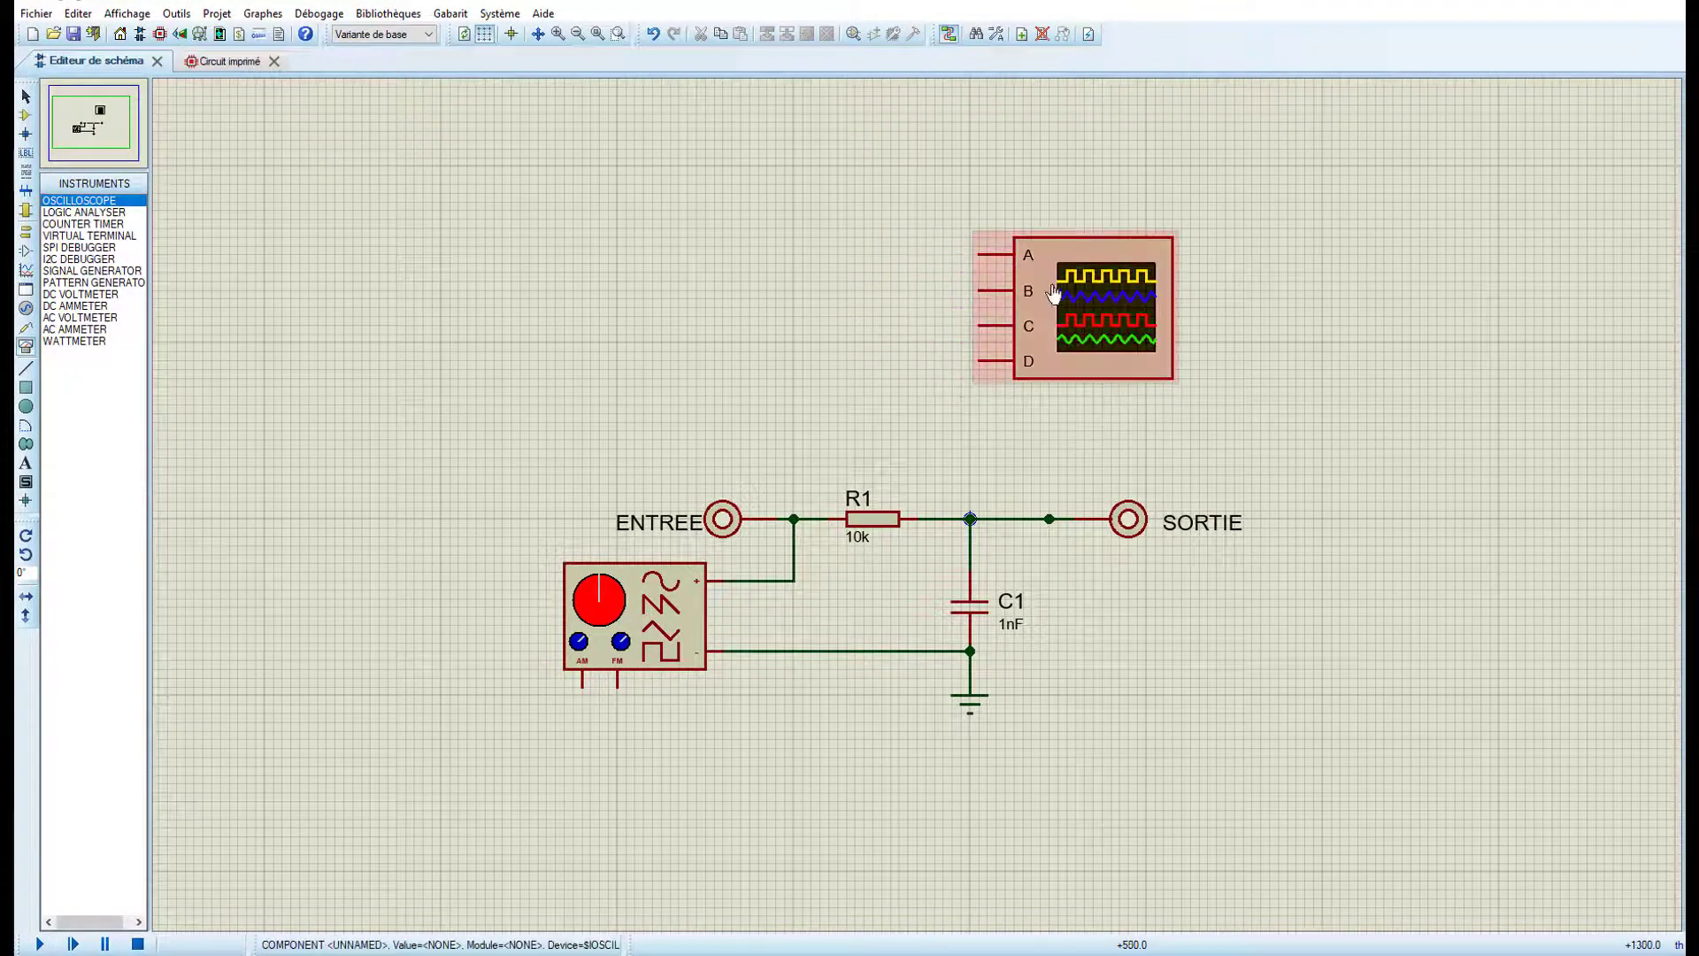
left_click(976, 253)
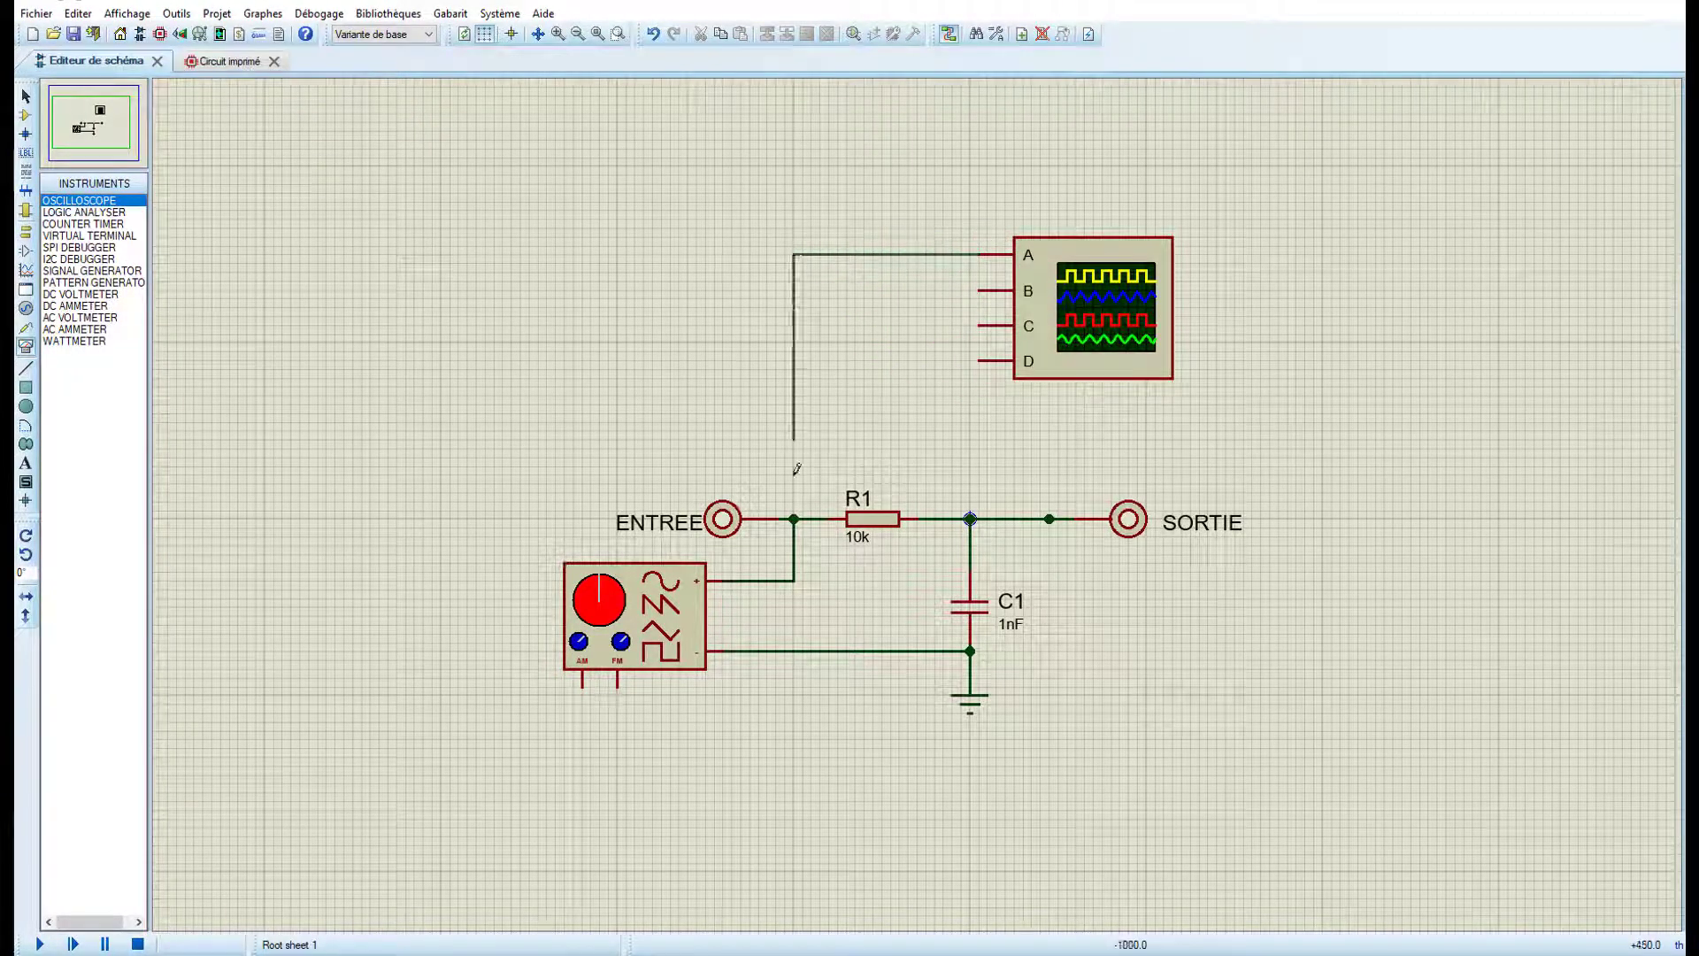
left_click(794, 519)
left_click(980, 285)
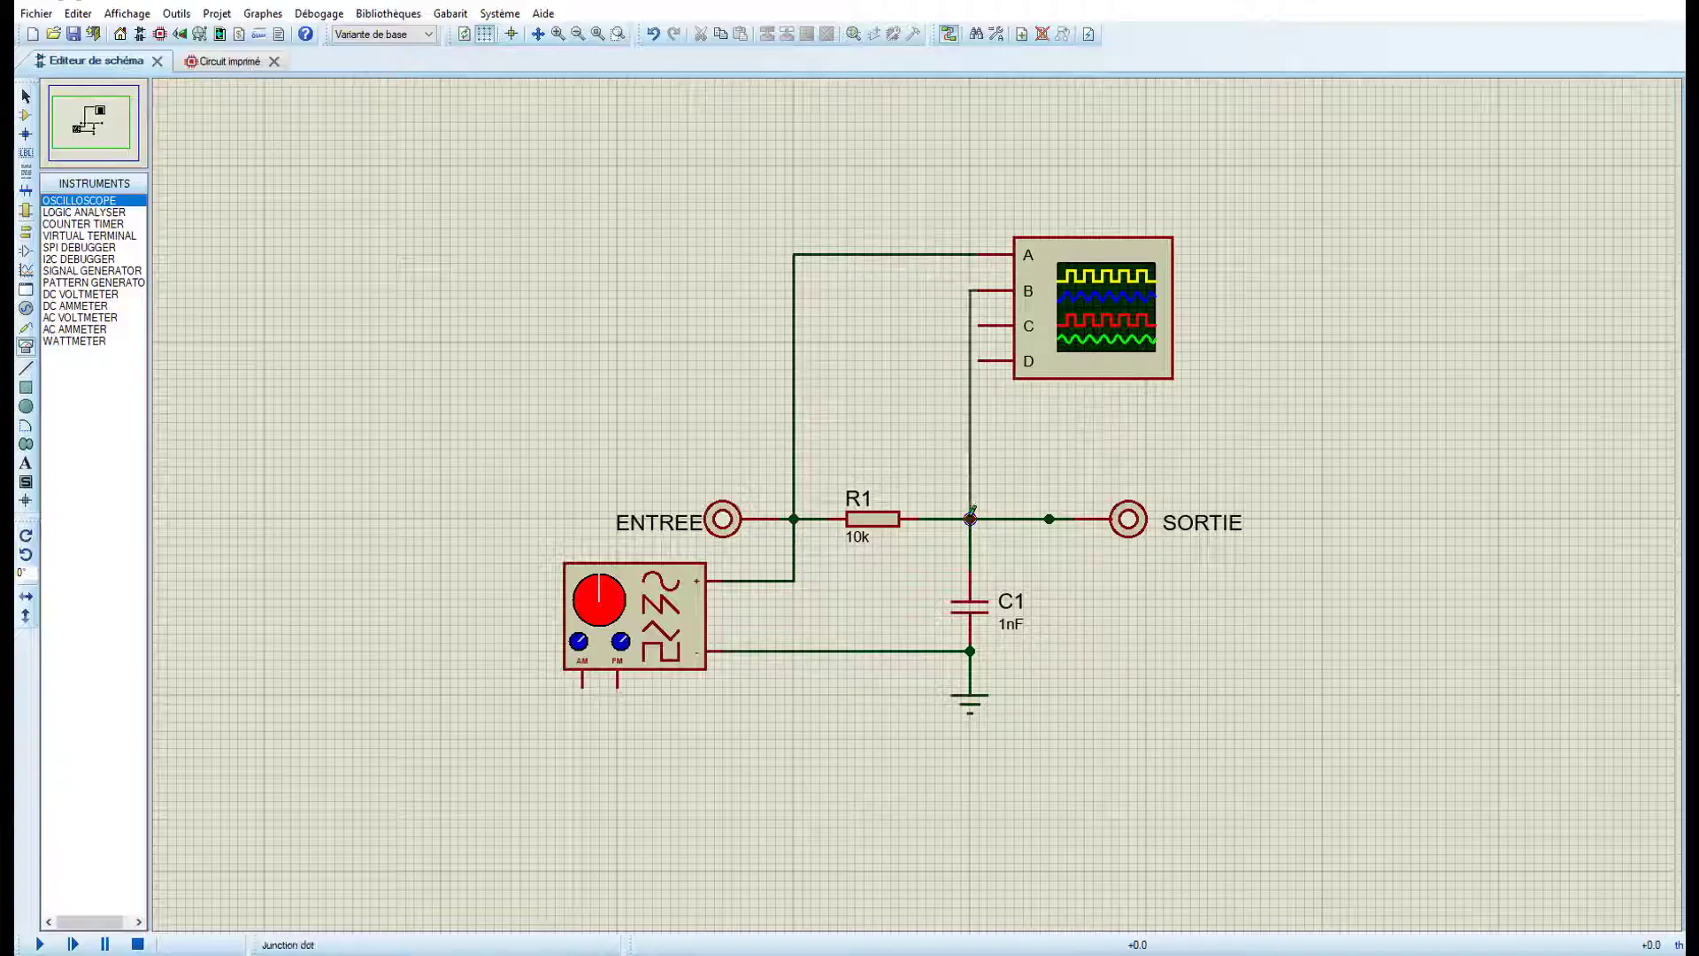
left_click(970, 519)
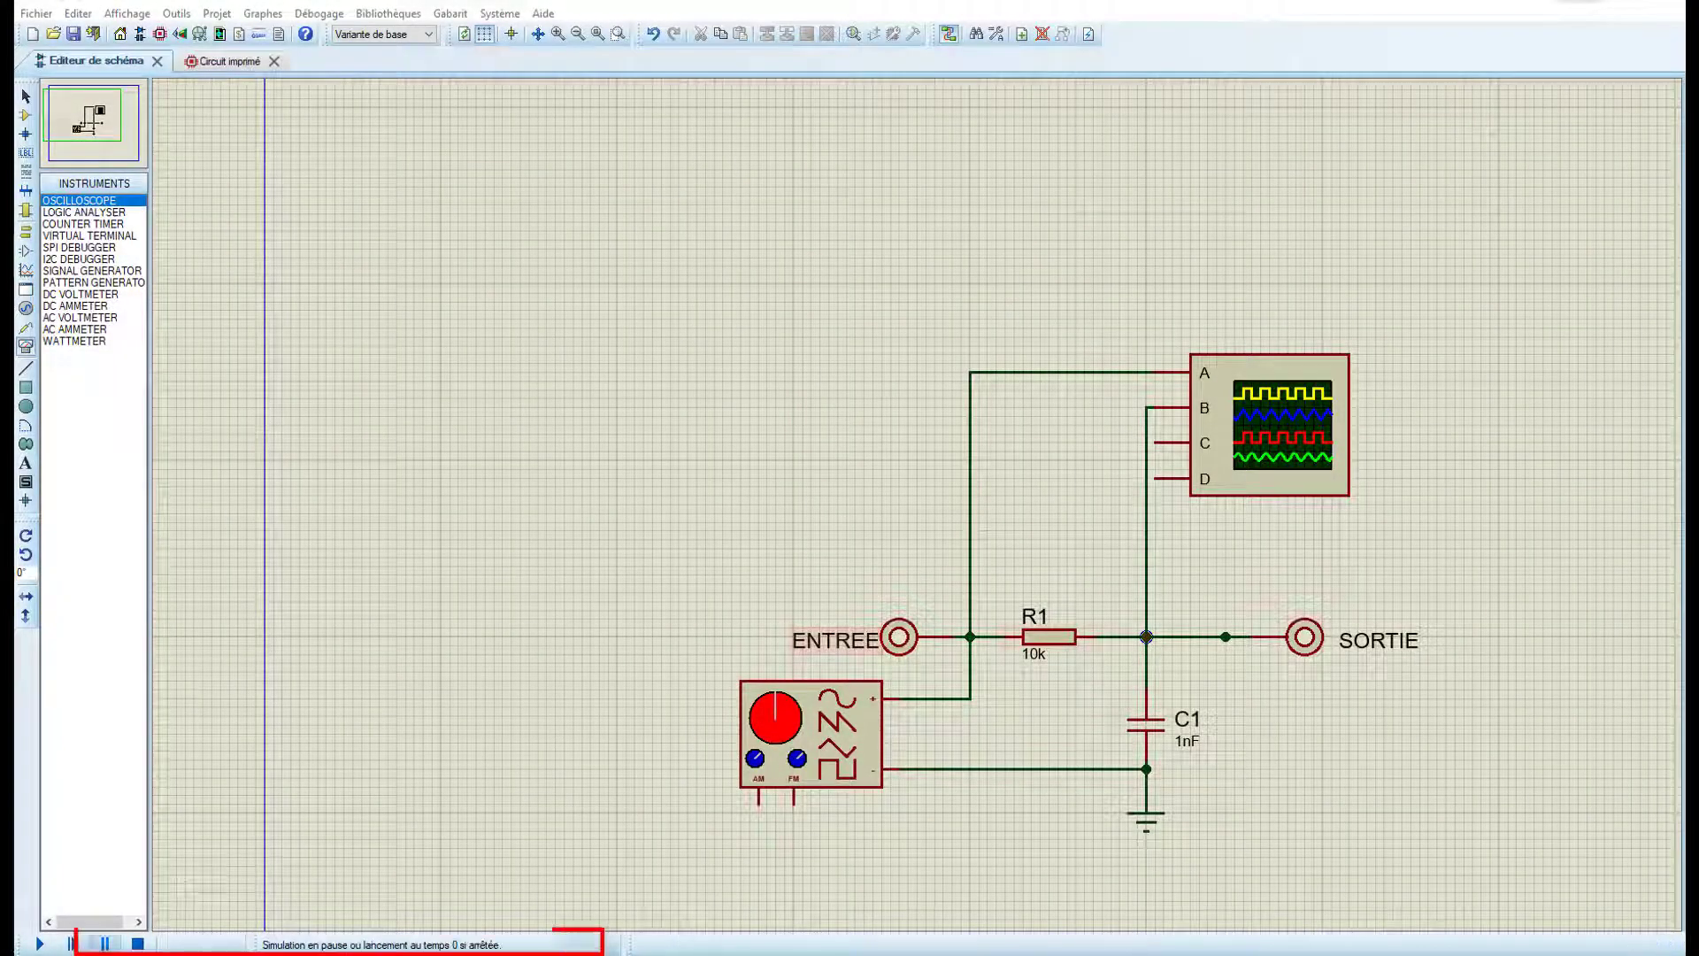
Step: Start the simulation paused and set the signal generator to a level of 5.00 and a frequency of 20.0K
left_click(105, 944)
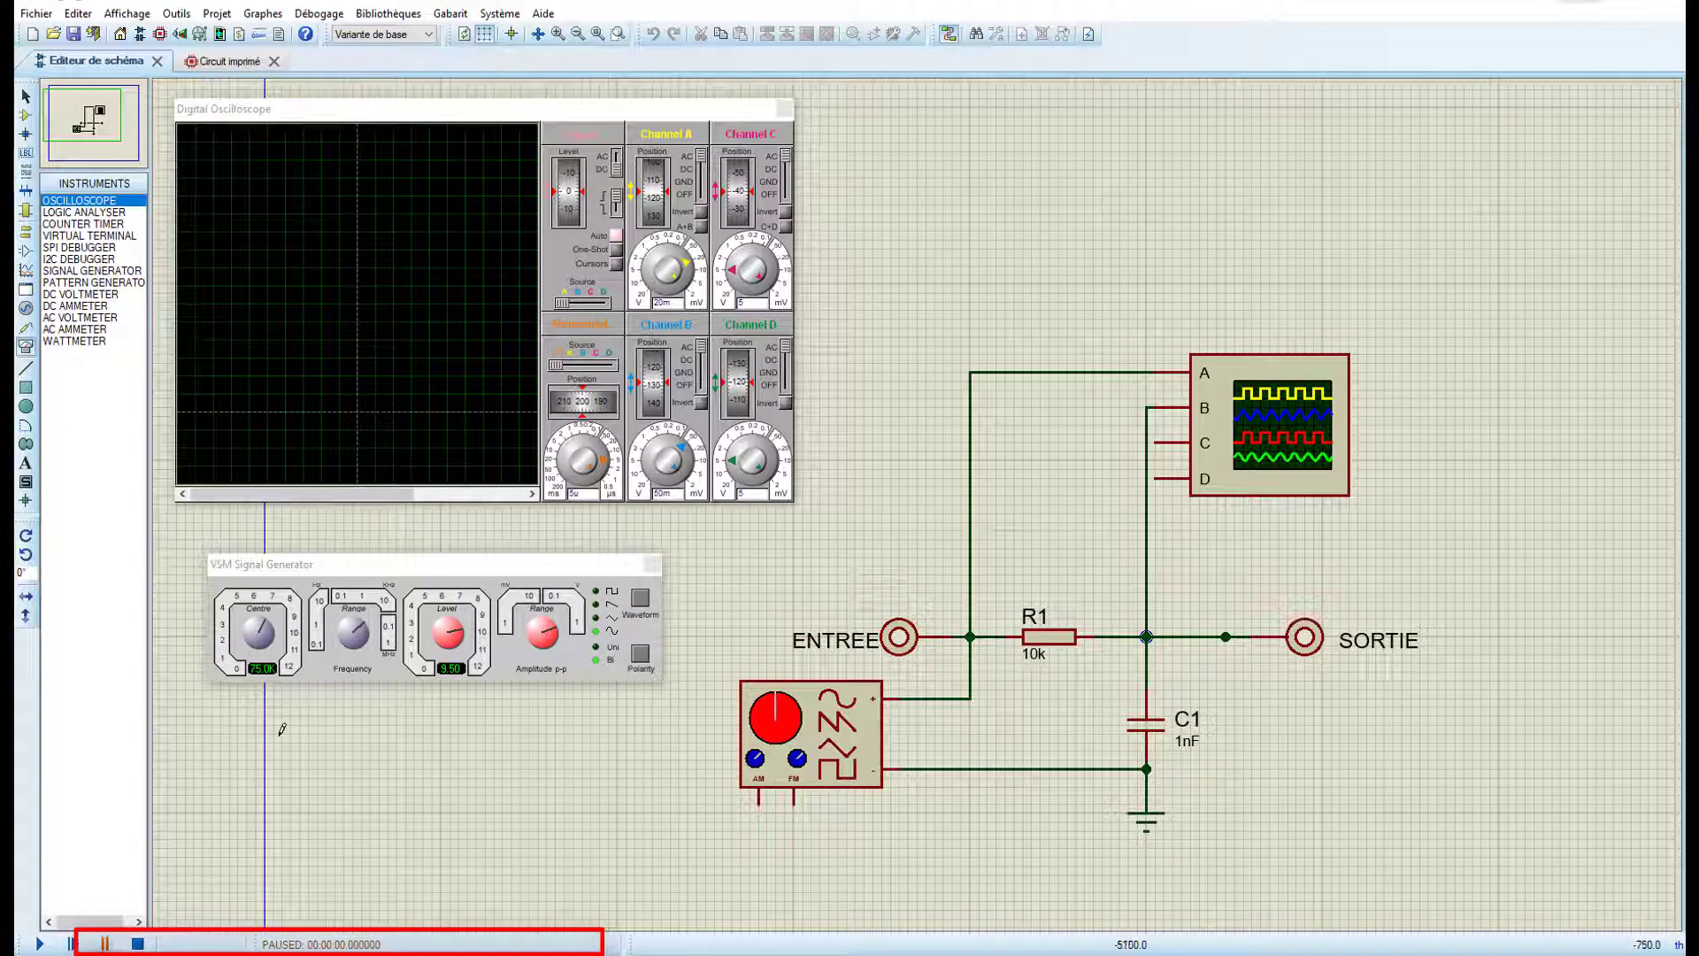
left_click_drag(442, 650, 447, 629)
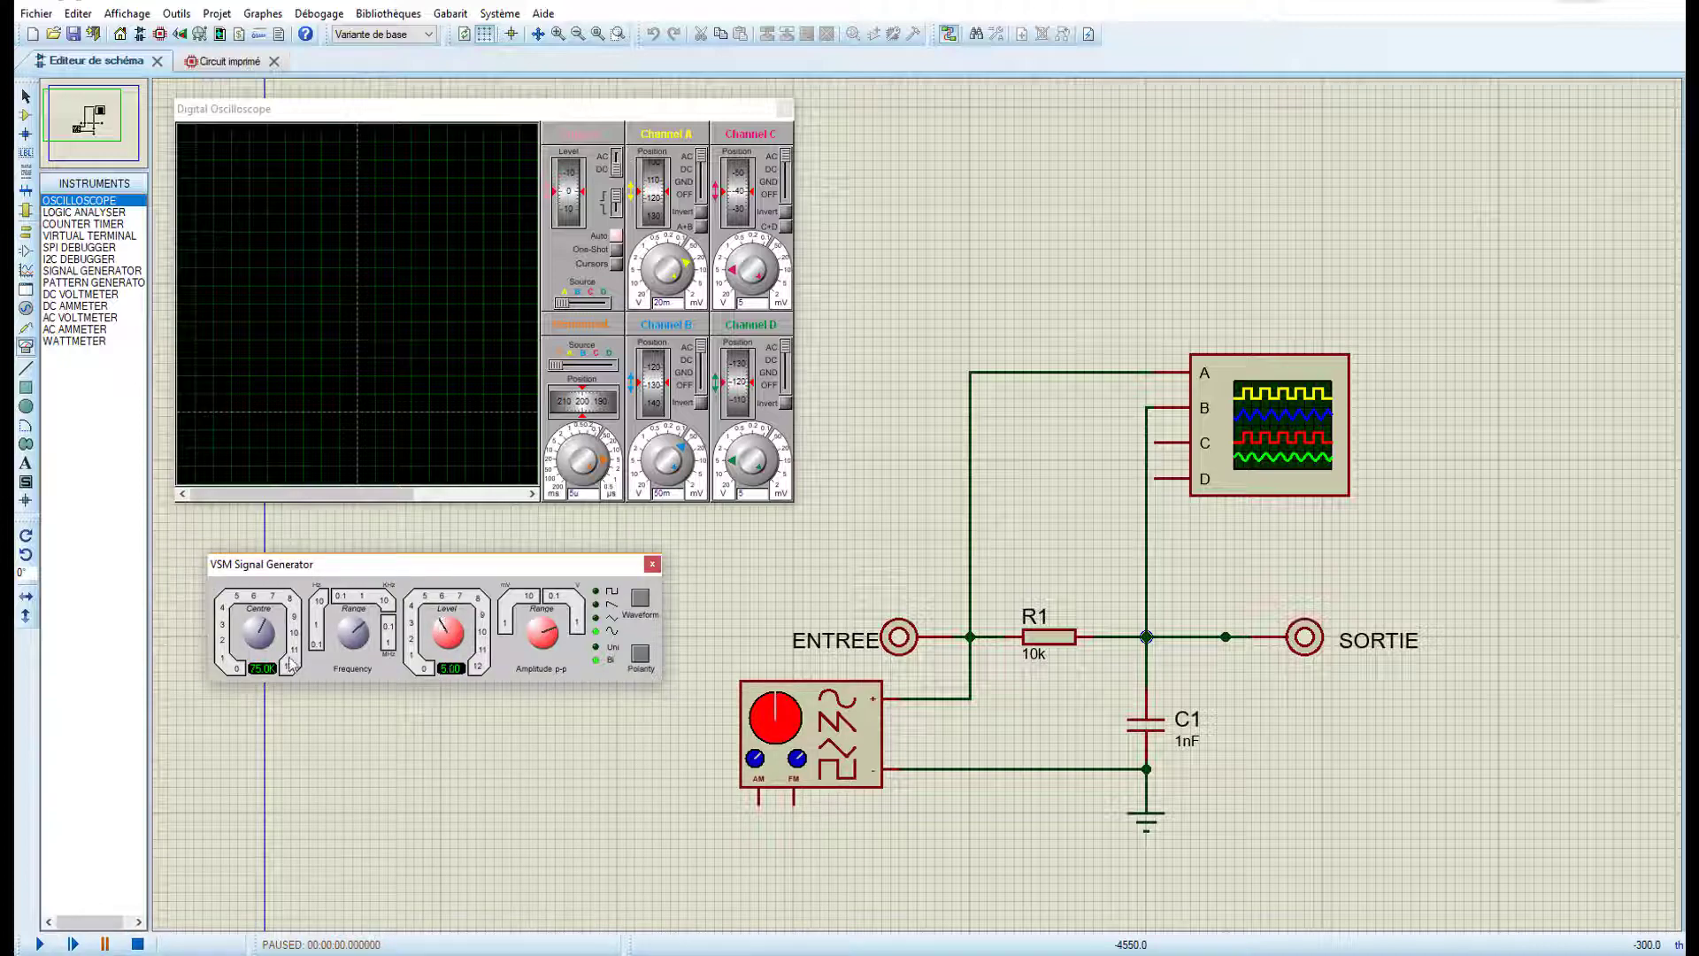
left_click_drag(263, 623, 240, 634)
Step: Switch off oscilloscope channels C and D, and set channels A and B to 0.5 V per division at vertical position 0
left_click(791, 181)
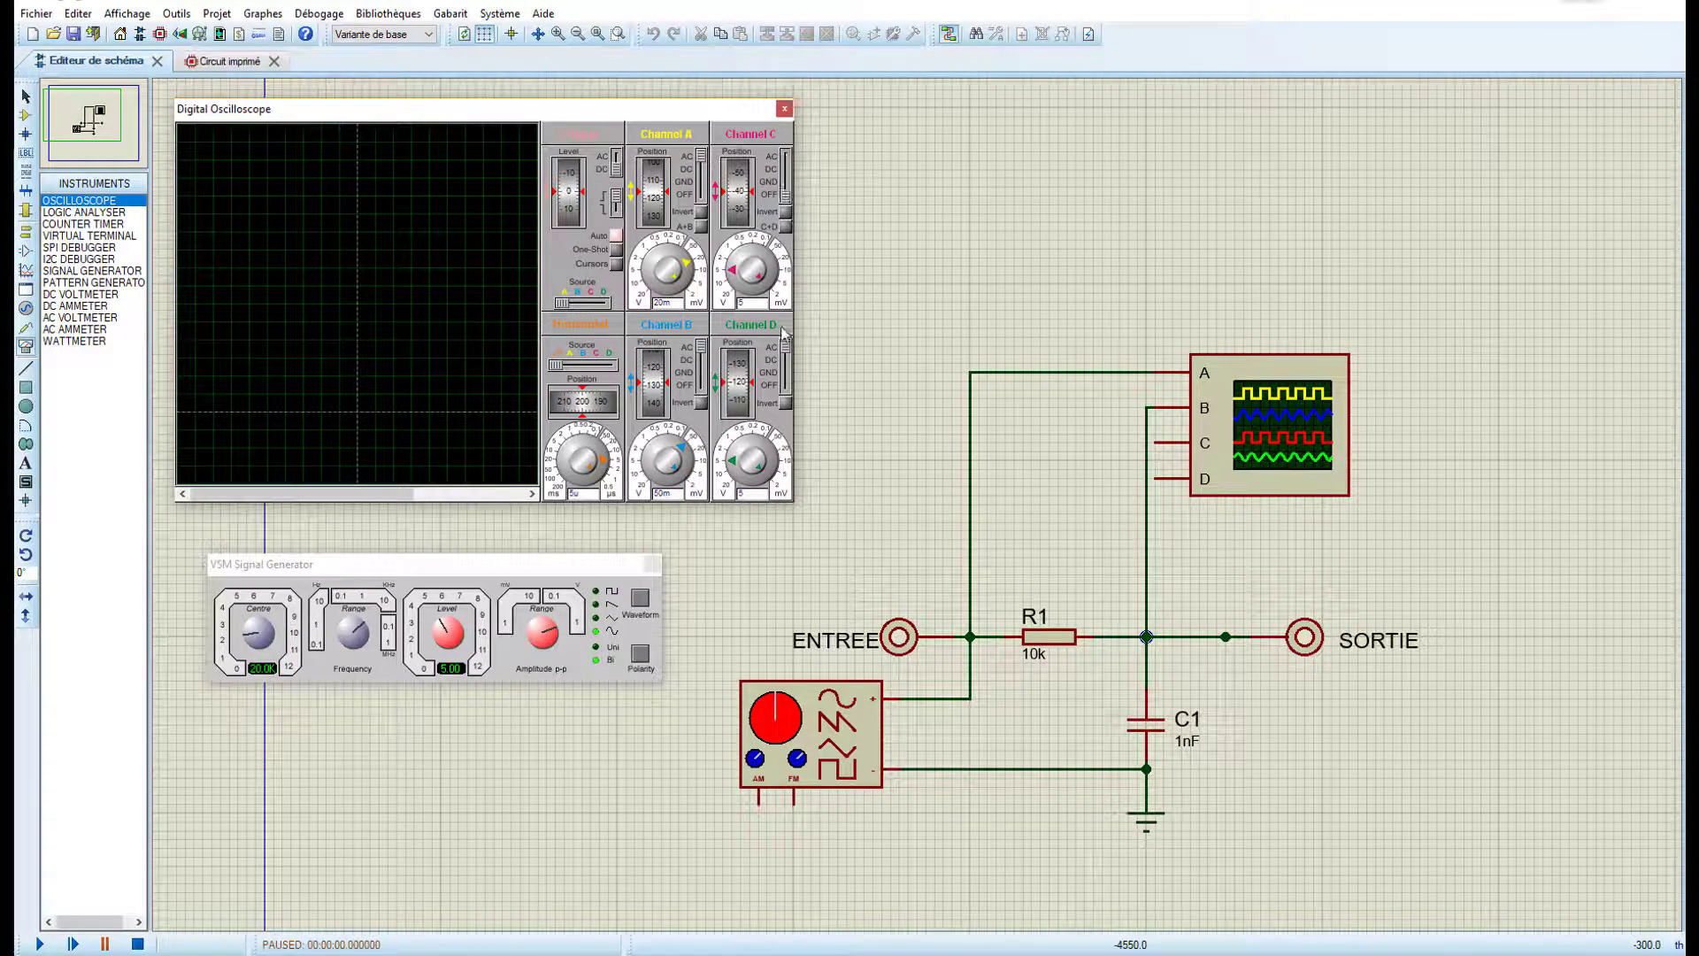
left_click_drag(784, 352, 787, 412)
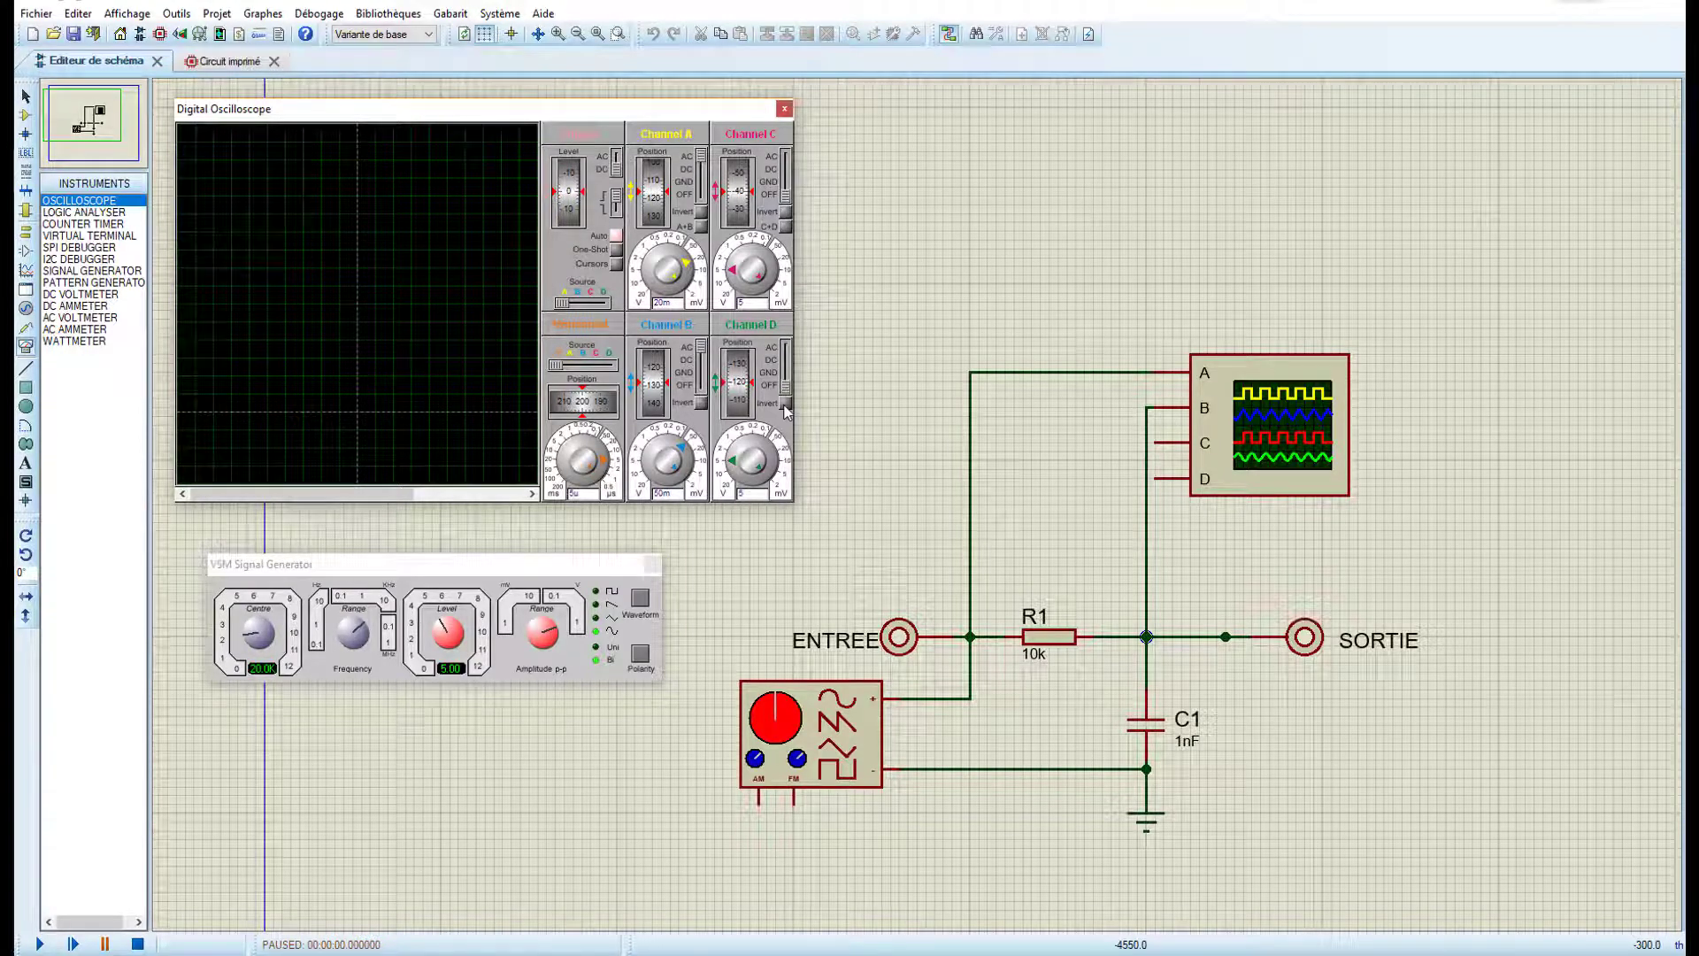
left_click(678, 256)
left_click_drag(659, 169, 659, 213)
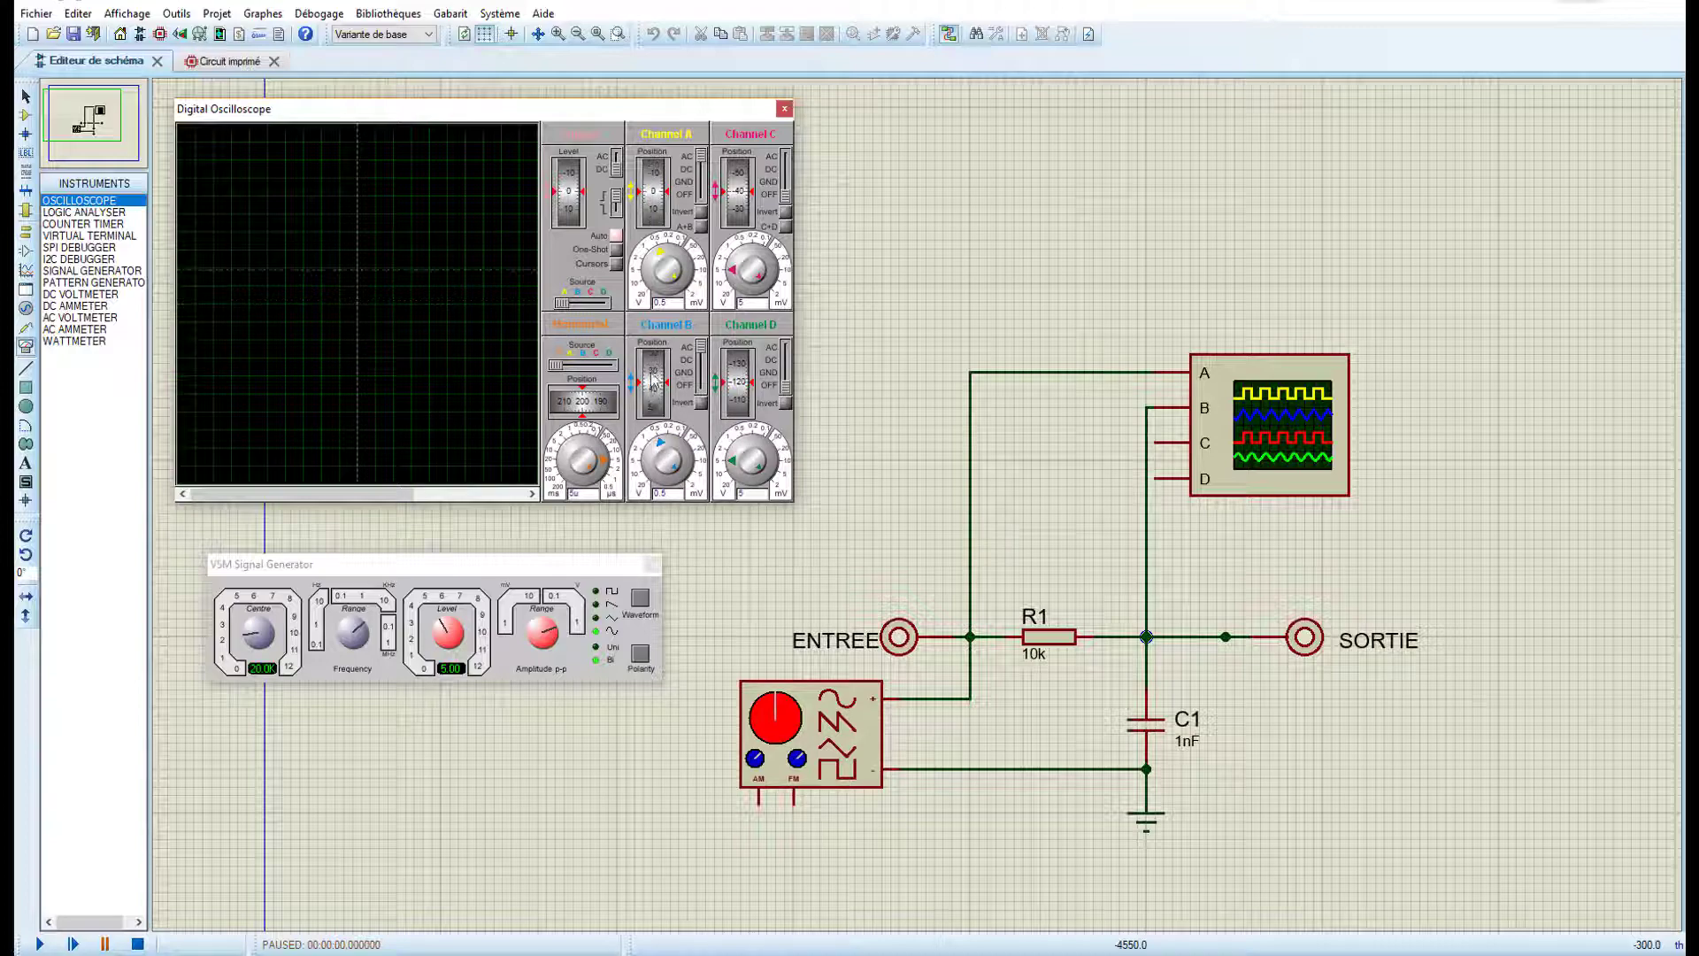
left_click_drag(656, 372, 655, 384)
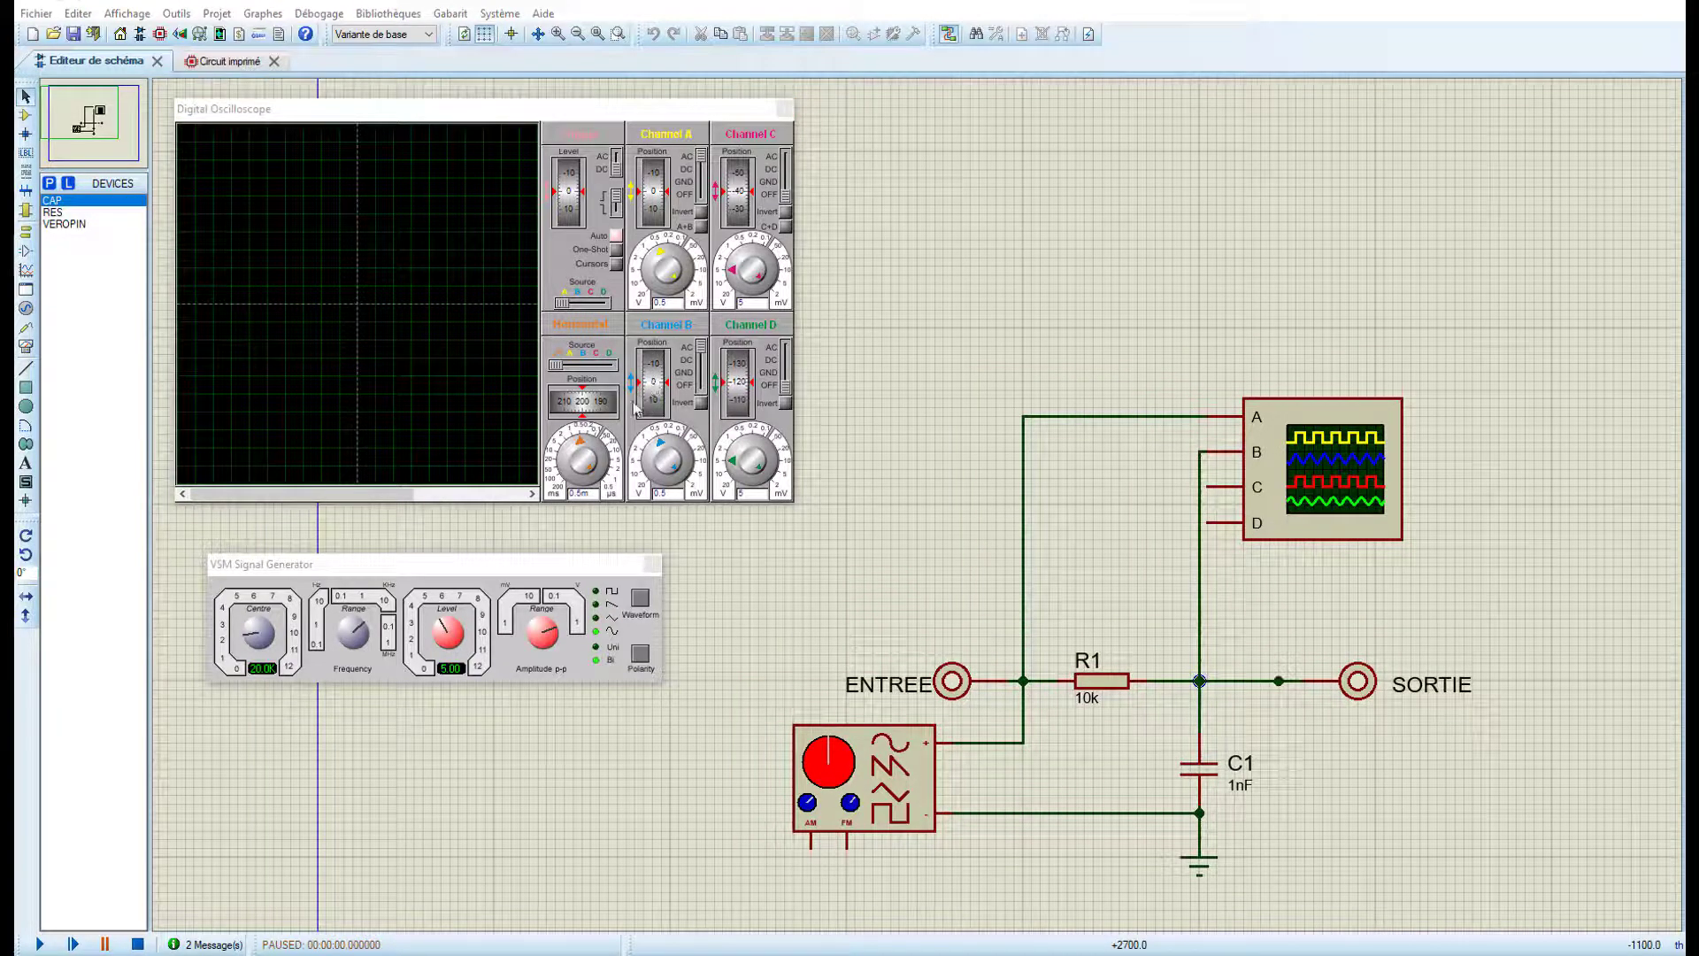
Step: Adjust the oscilloscope's horizontal time base and run the simulation
left_click(613, 469)
left_click(41, 944)
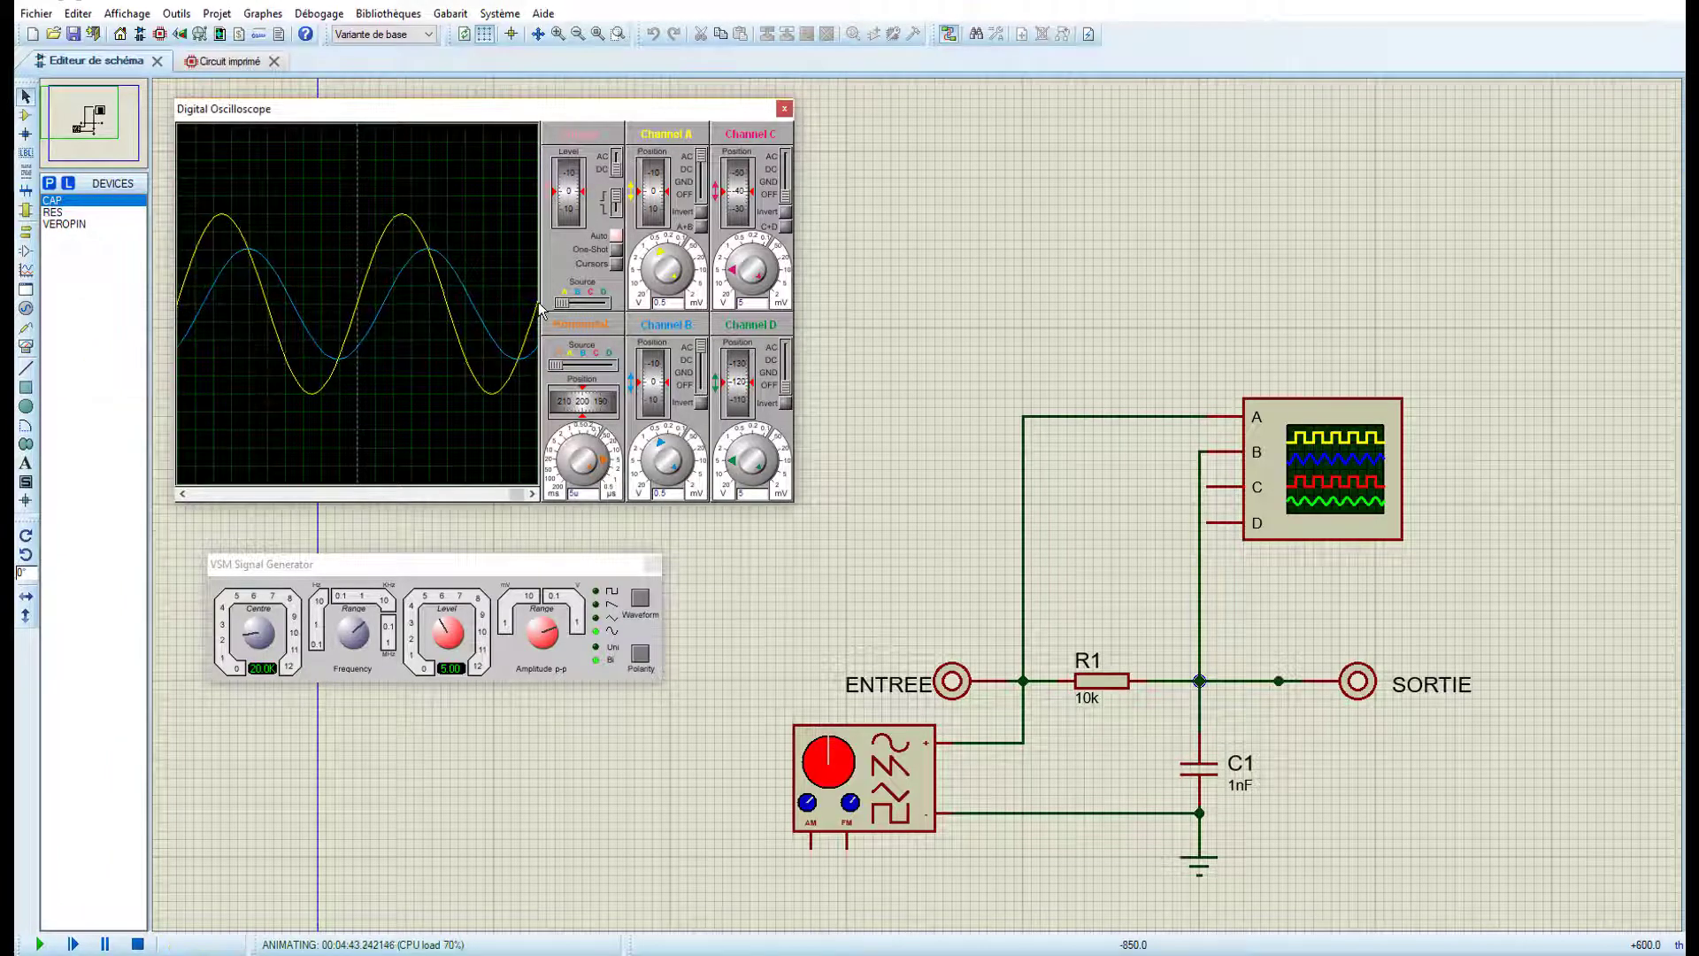
Step: Enable the oscilloscope cursors and measure the peak-to-peak voltages of the channel A and channel B waveforms
left_click(615, 264)
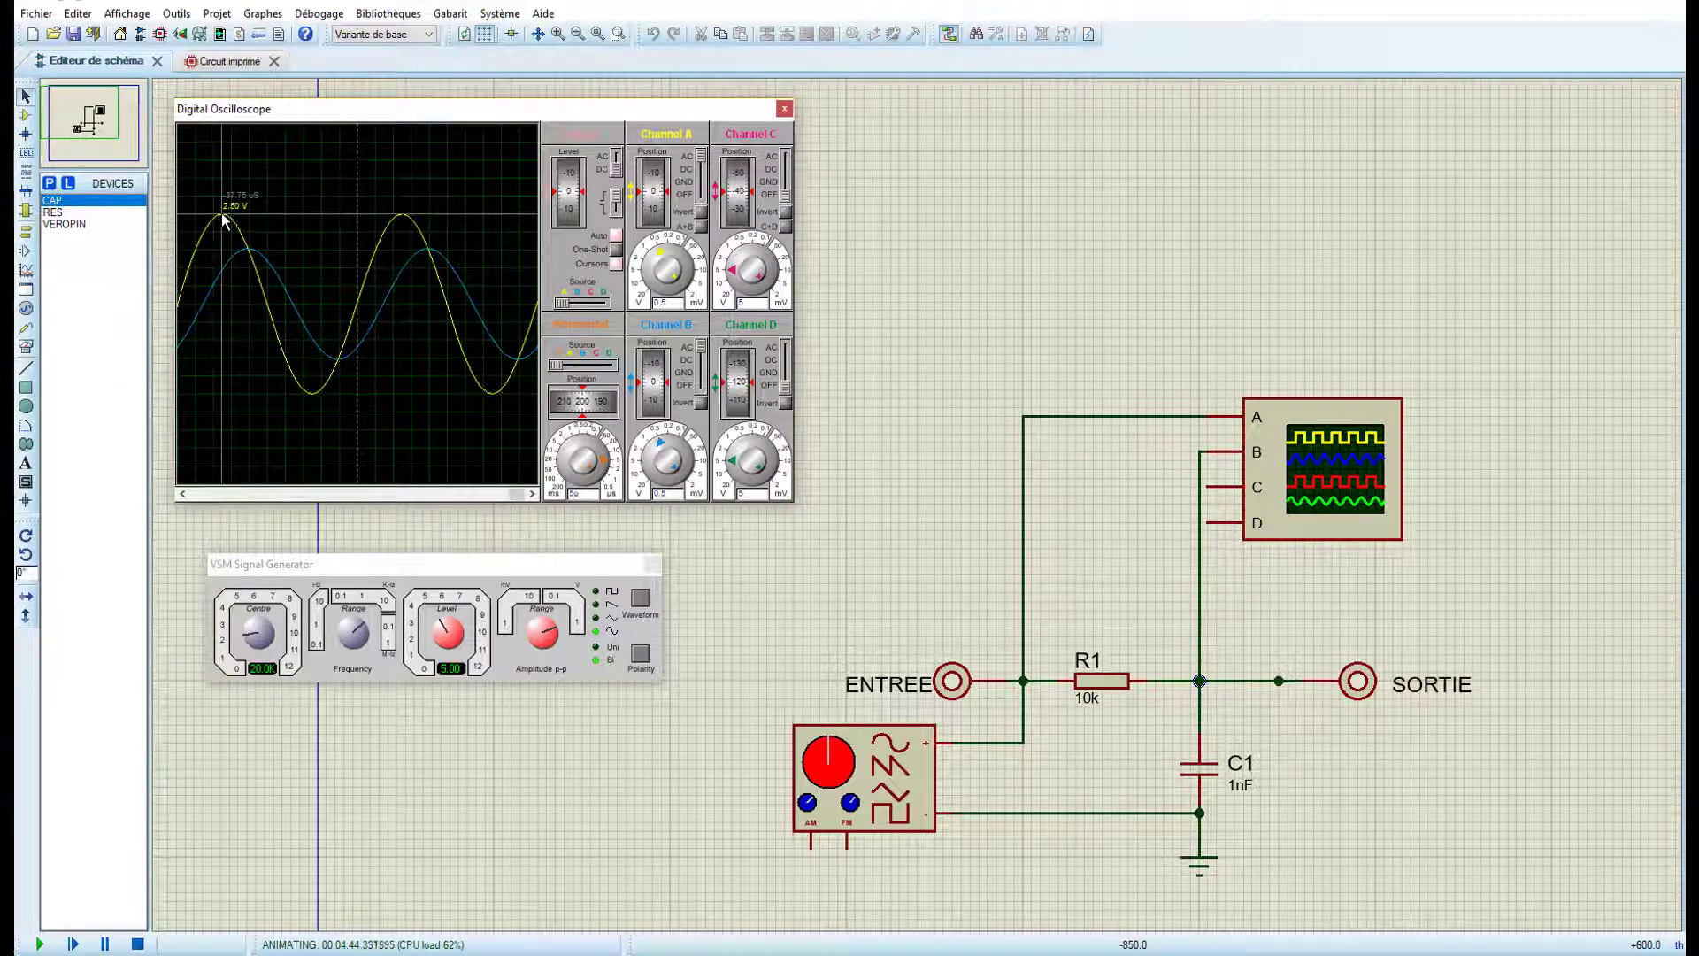
left_click_drag(222, 218, 214, 393)
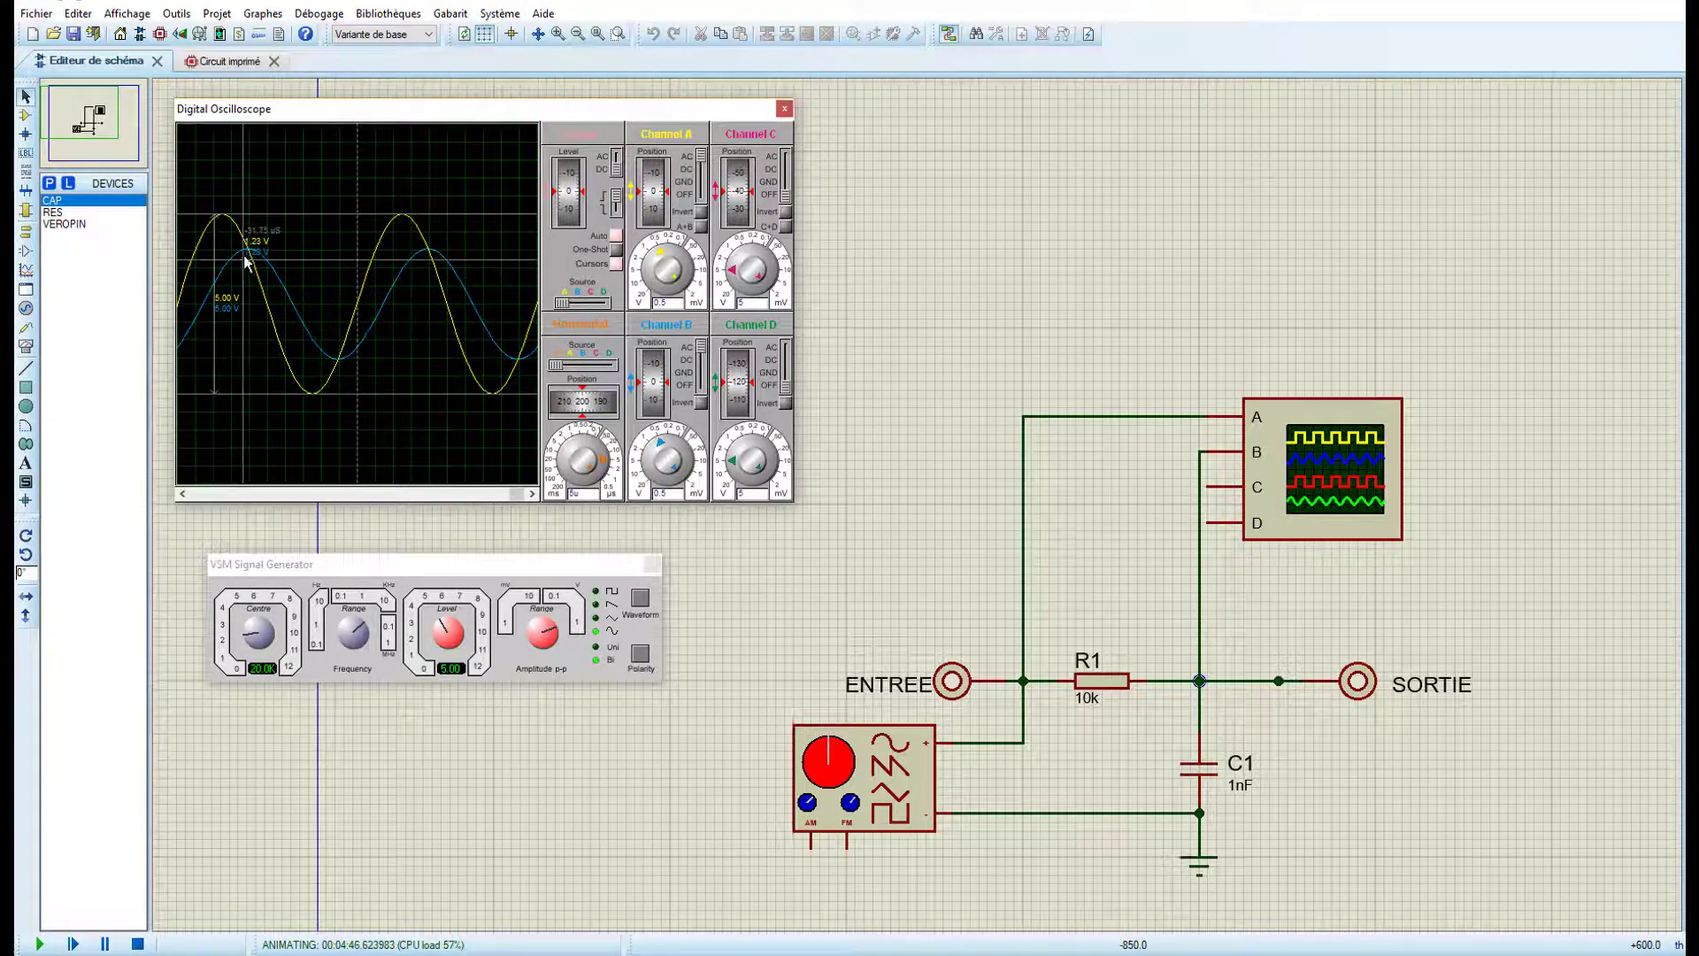
left_click_drag(247, 257, 248, 362)
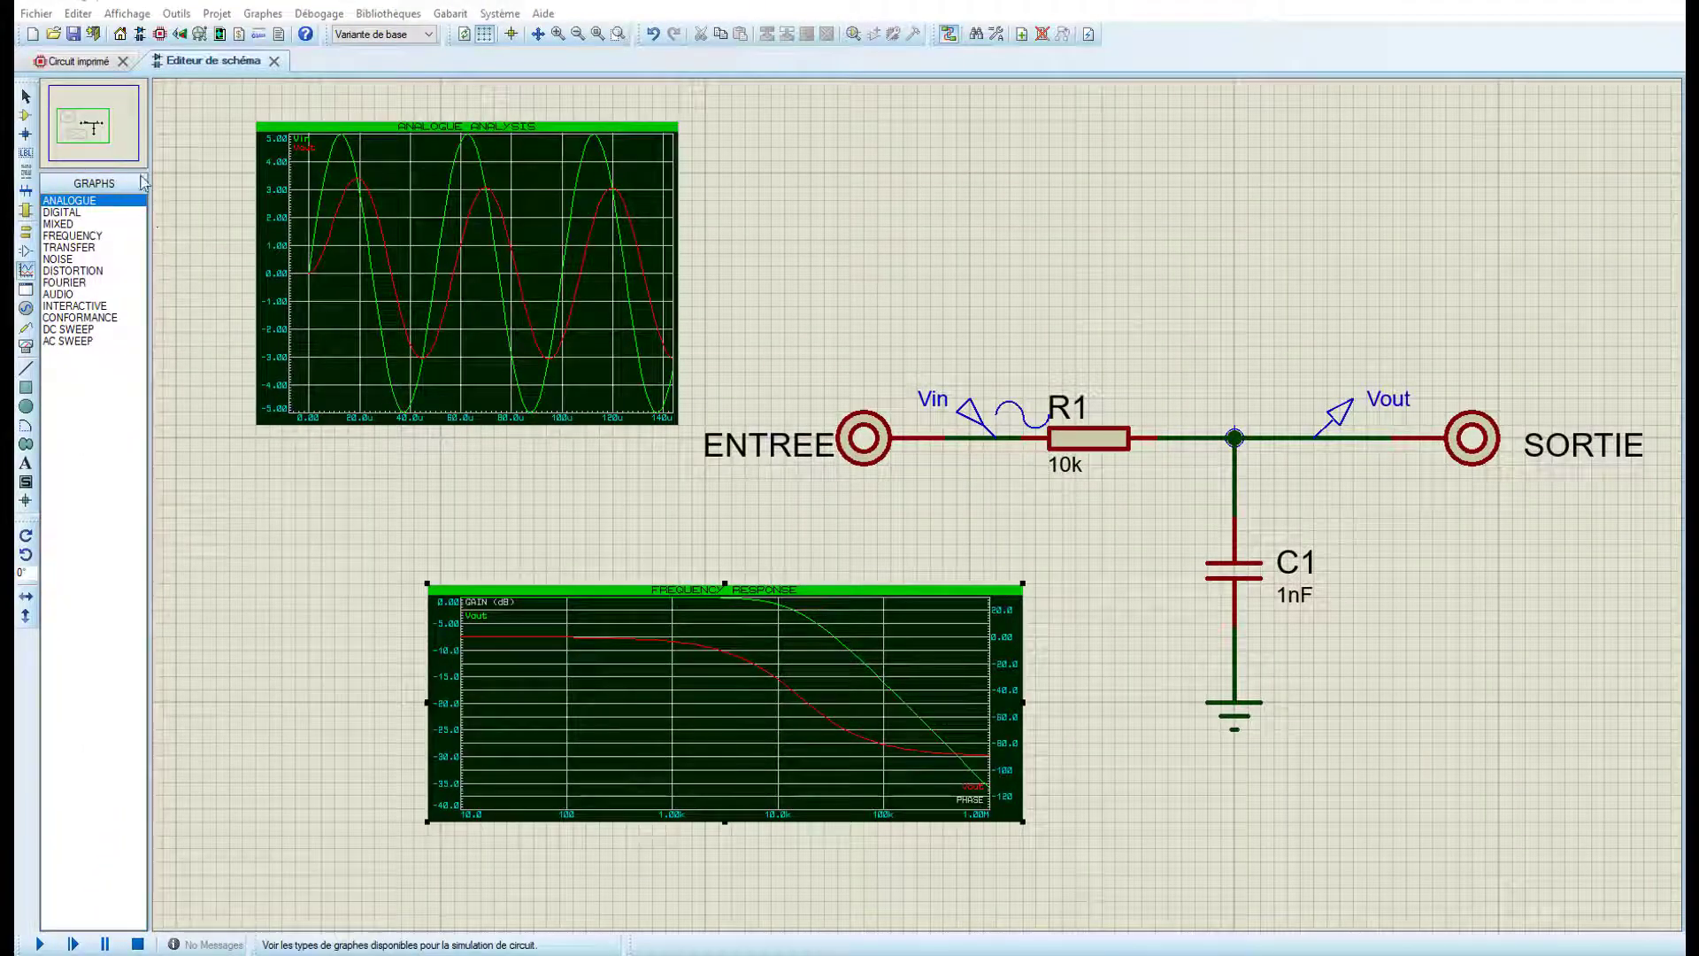
Step: View the analogue analysis and frequency response graphs maximised one after the other, closing each to return to the schematic
left_click(263, 14)
left_click(308, 226)
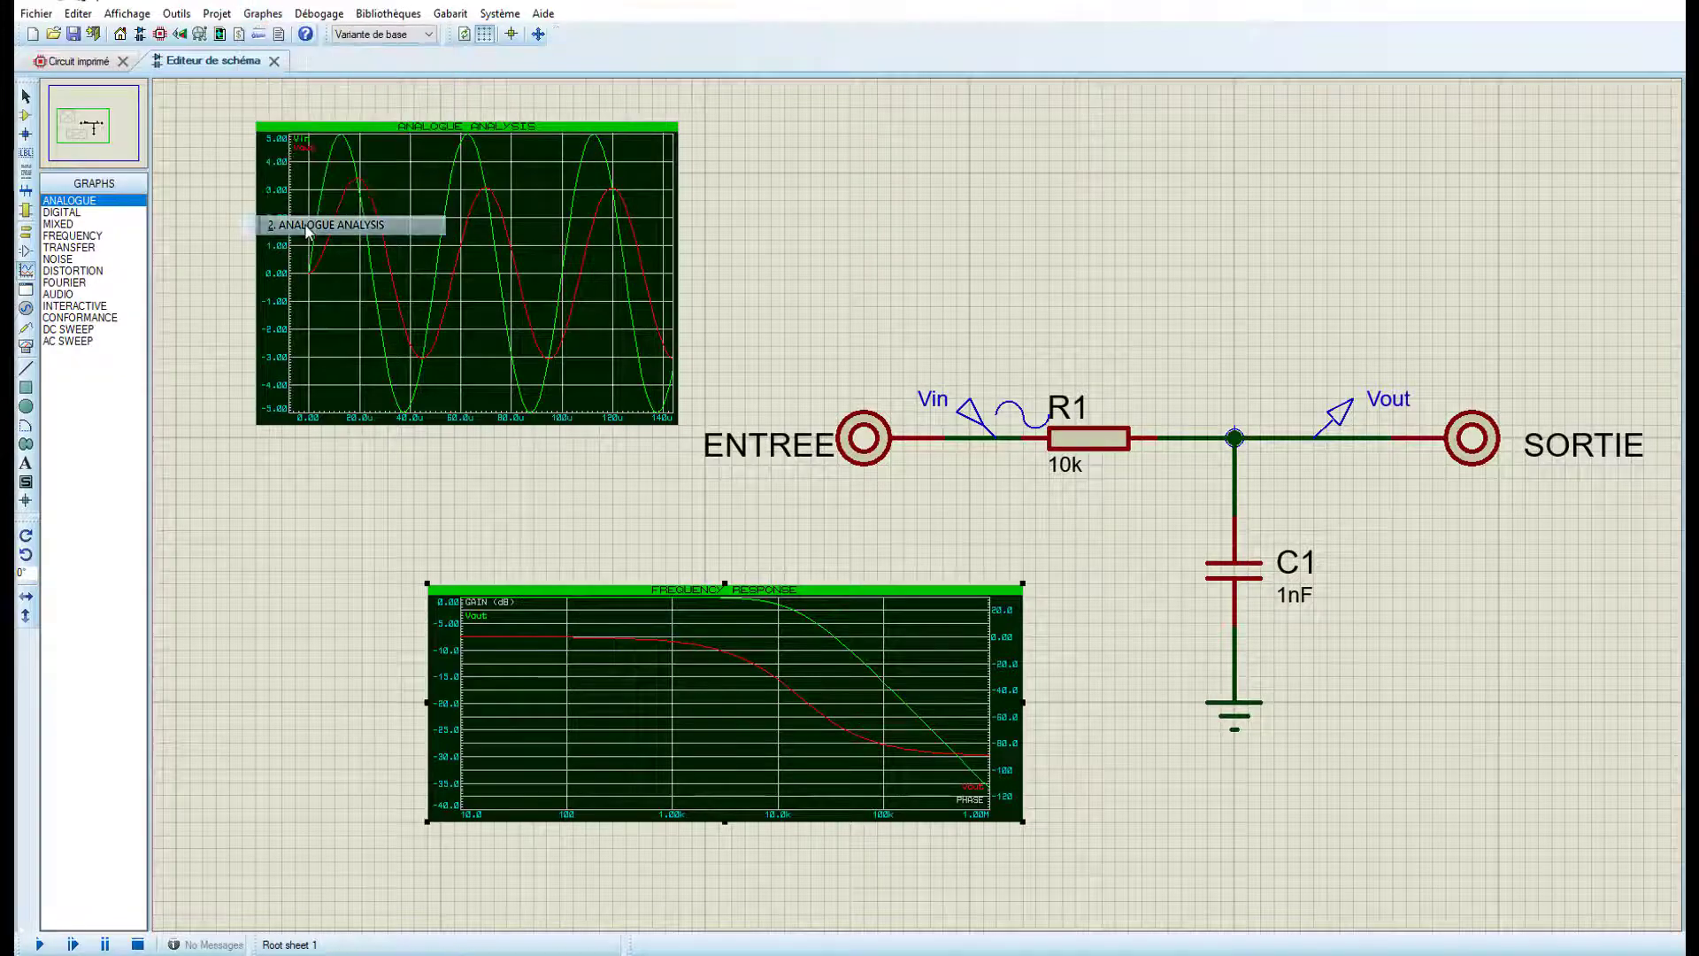
left_click(434, 60)
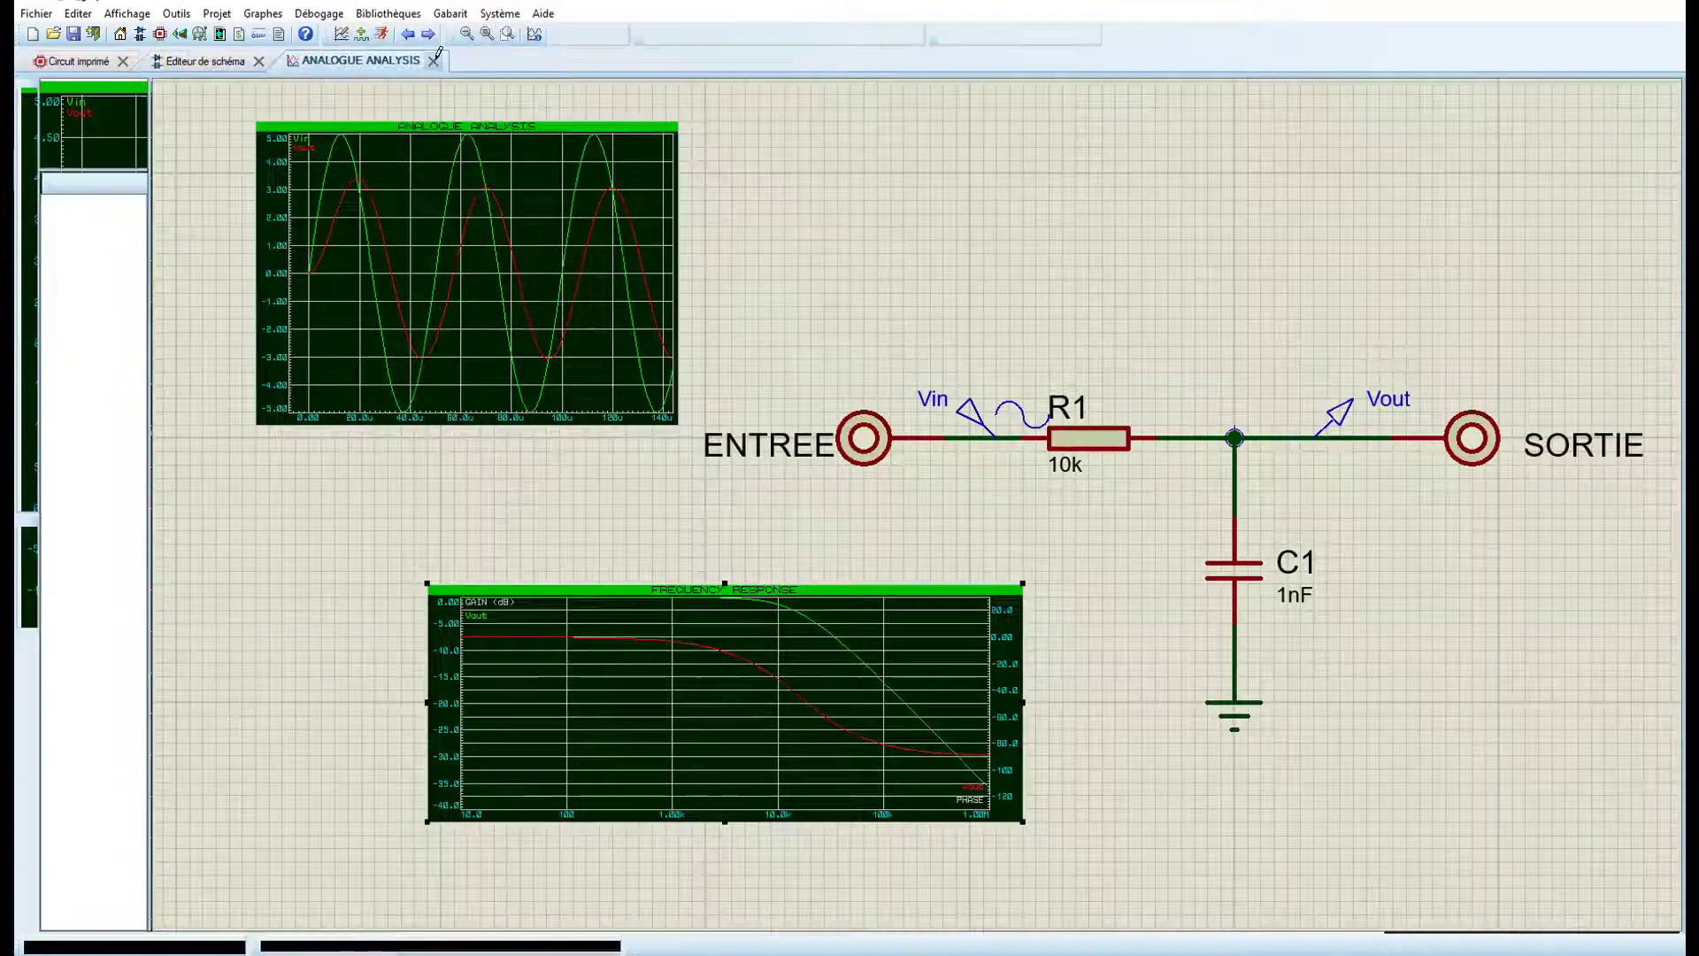
left_click(263, 14)
left_click(299, 206)
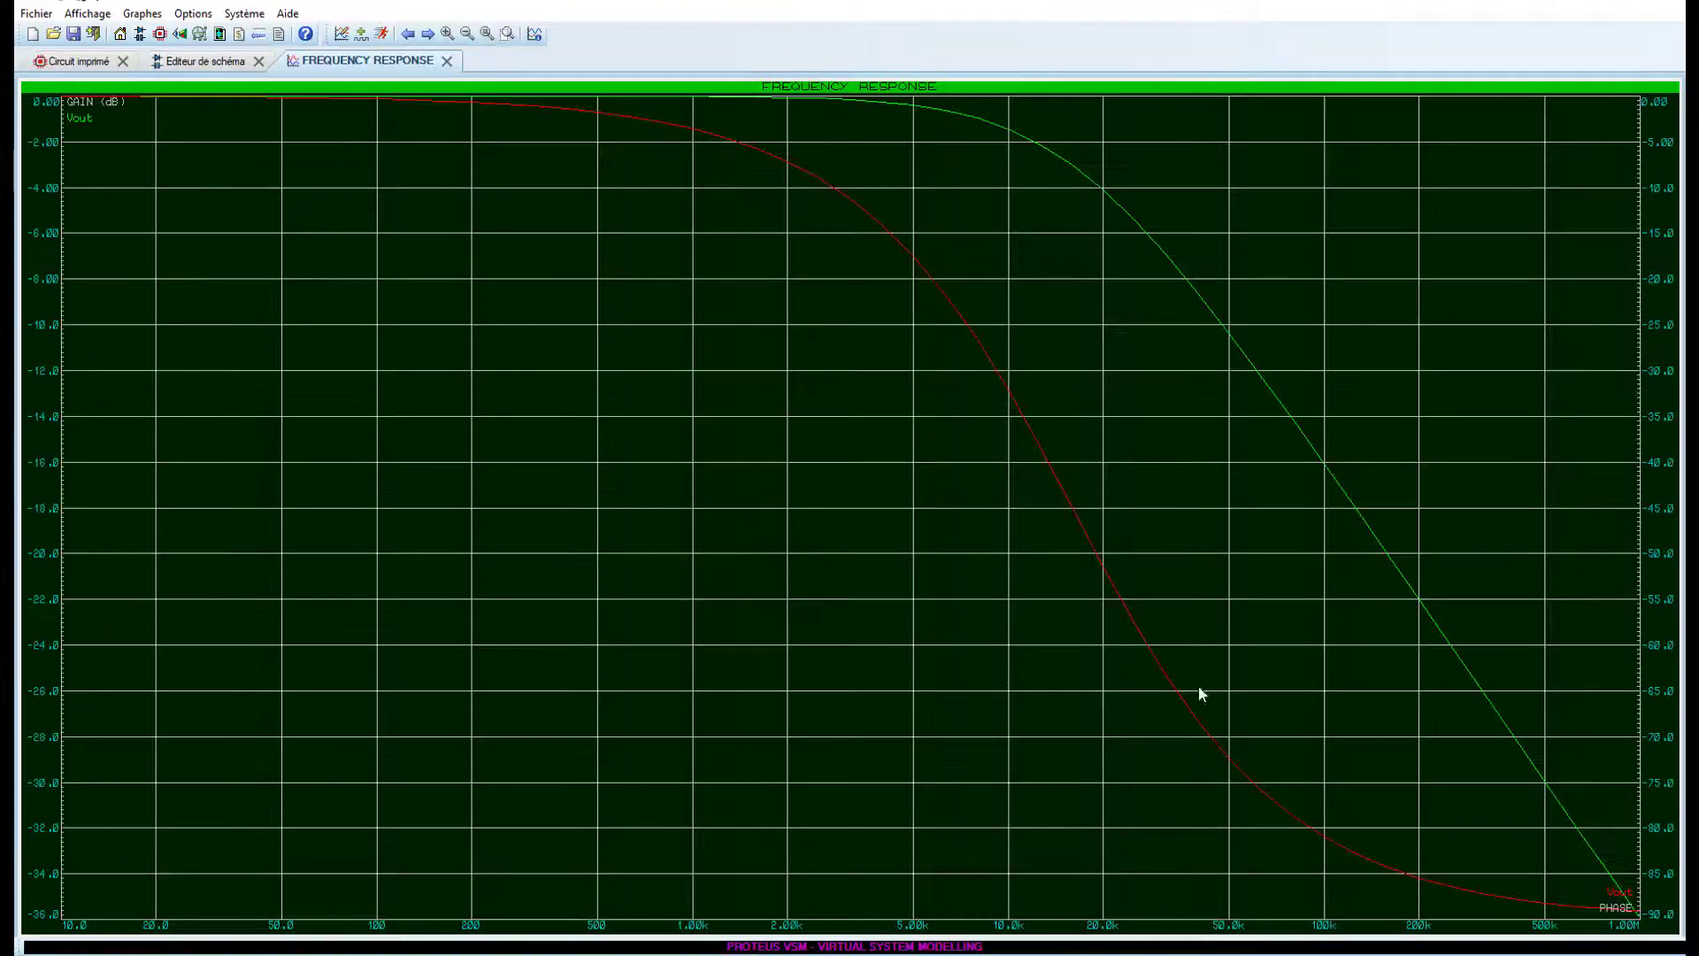
left_click(447, 61)
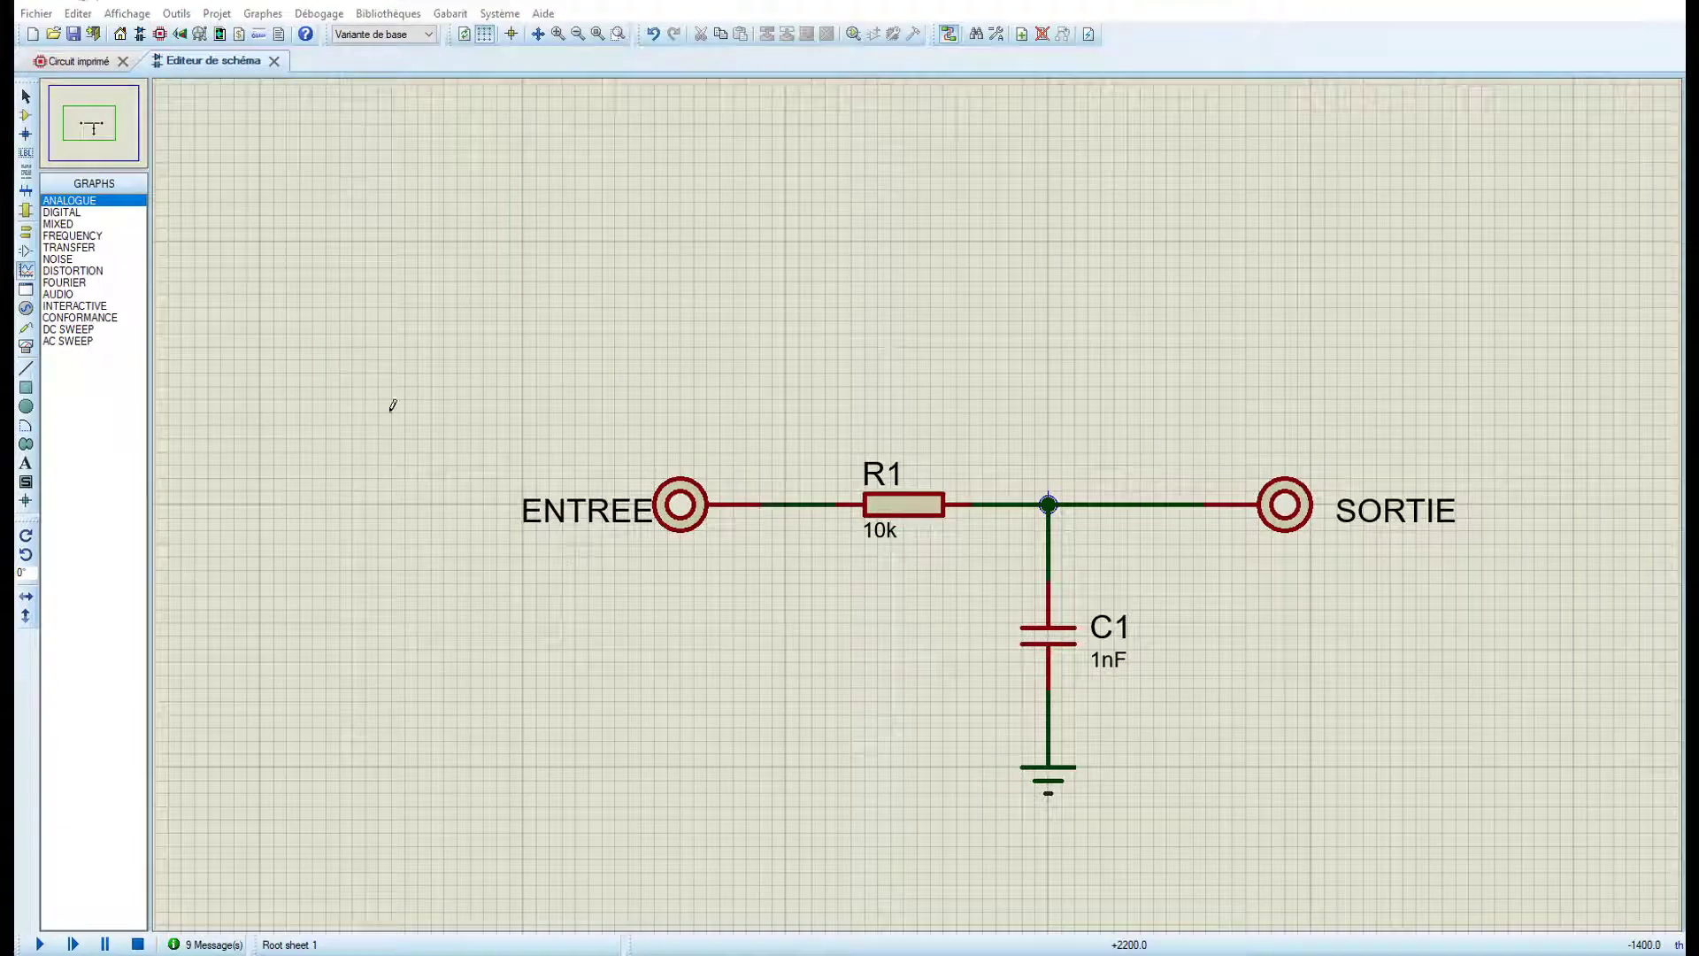
Step: Place a sine generator on the wire between ENTREE and R1, name it Vin, and set its amplitude to 2.5 V and its frequency
left_click(26, 308)
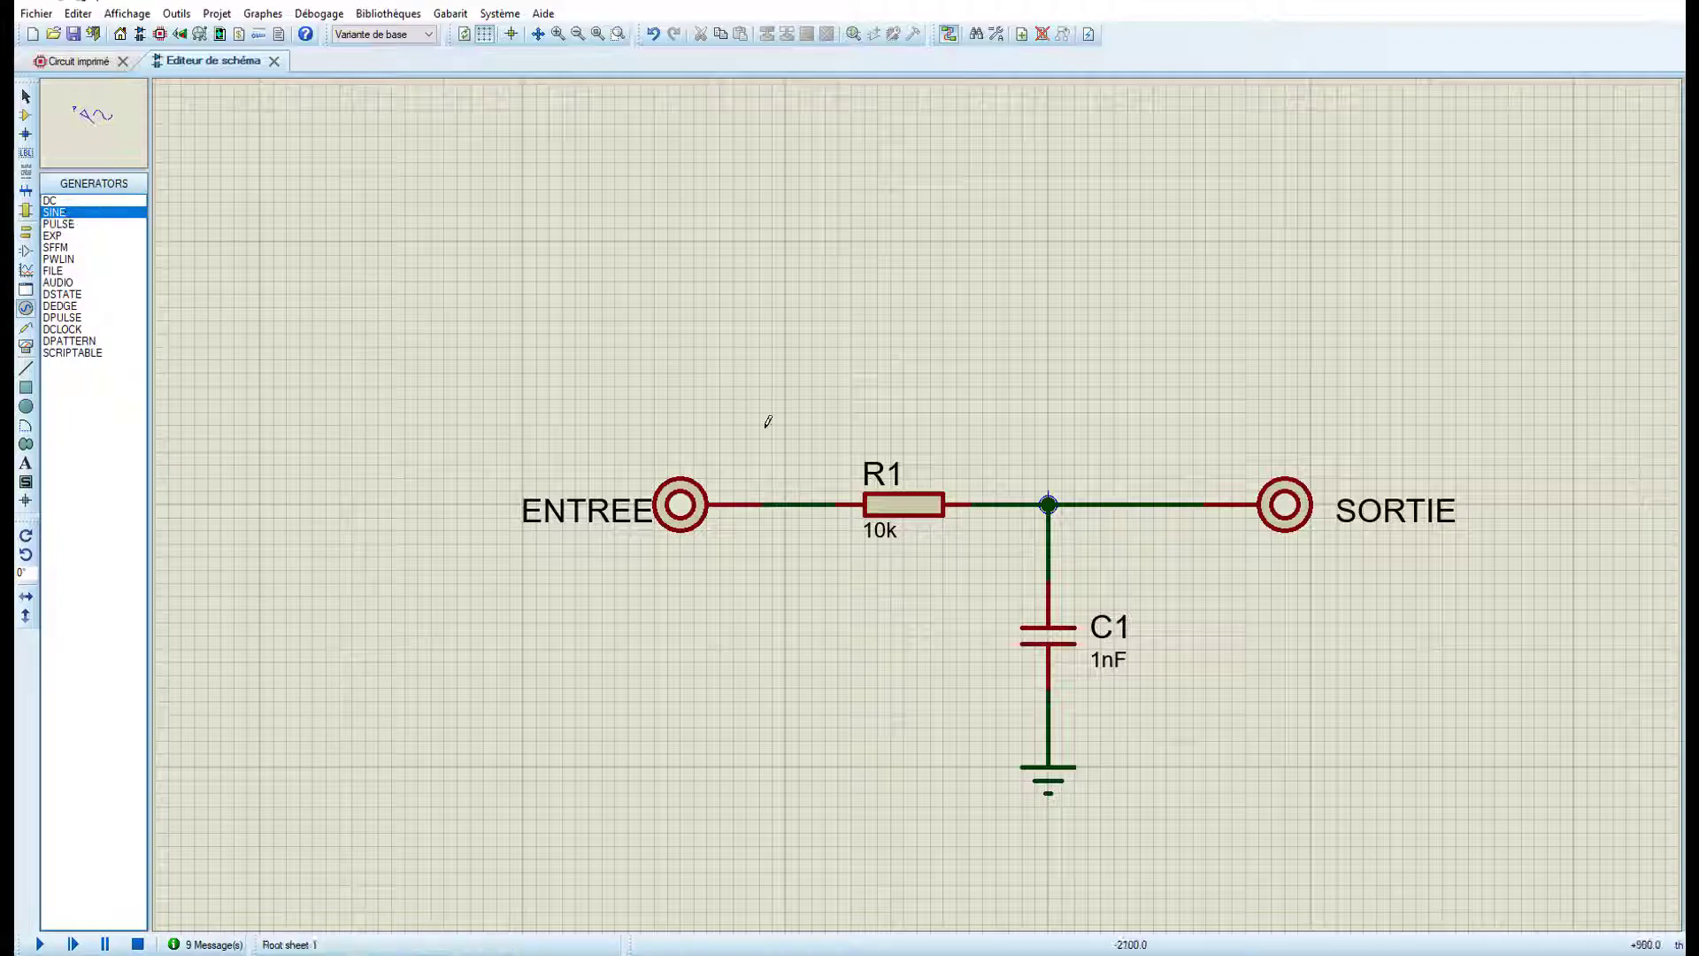
left_click(771, 496)
right_click(756, 482)
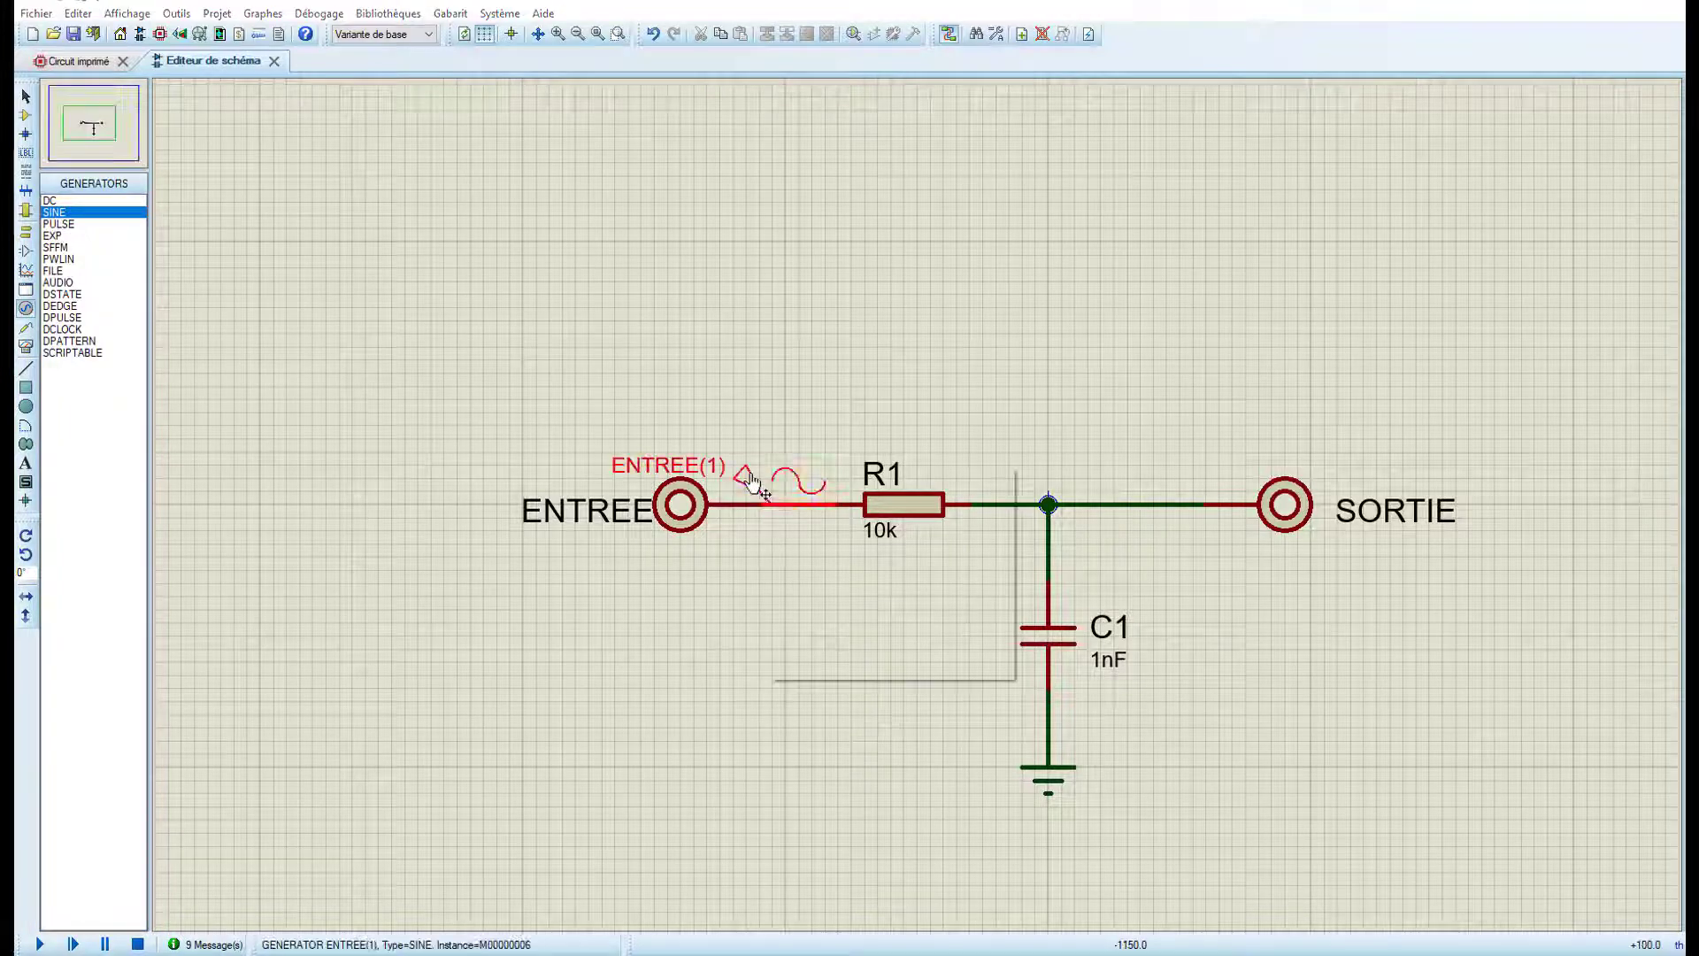
left_click(801, 493)
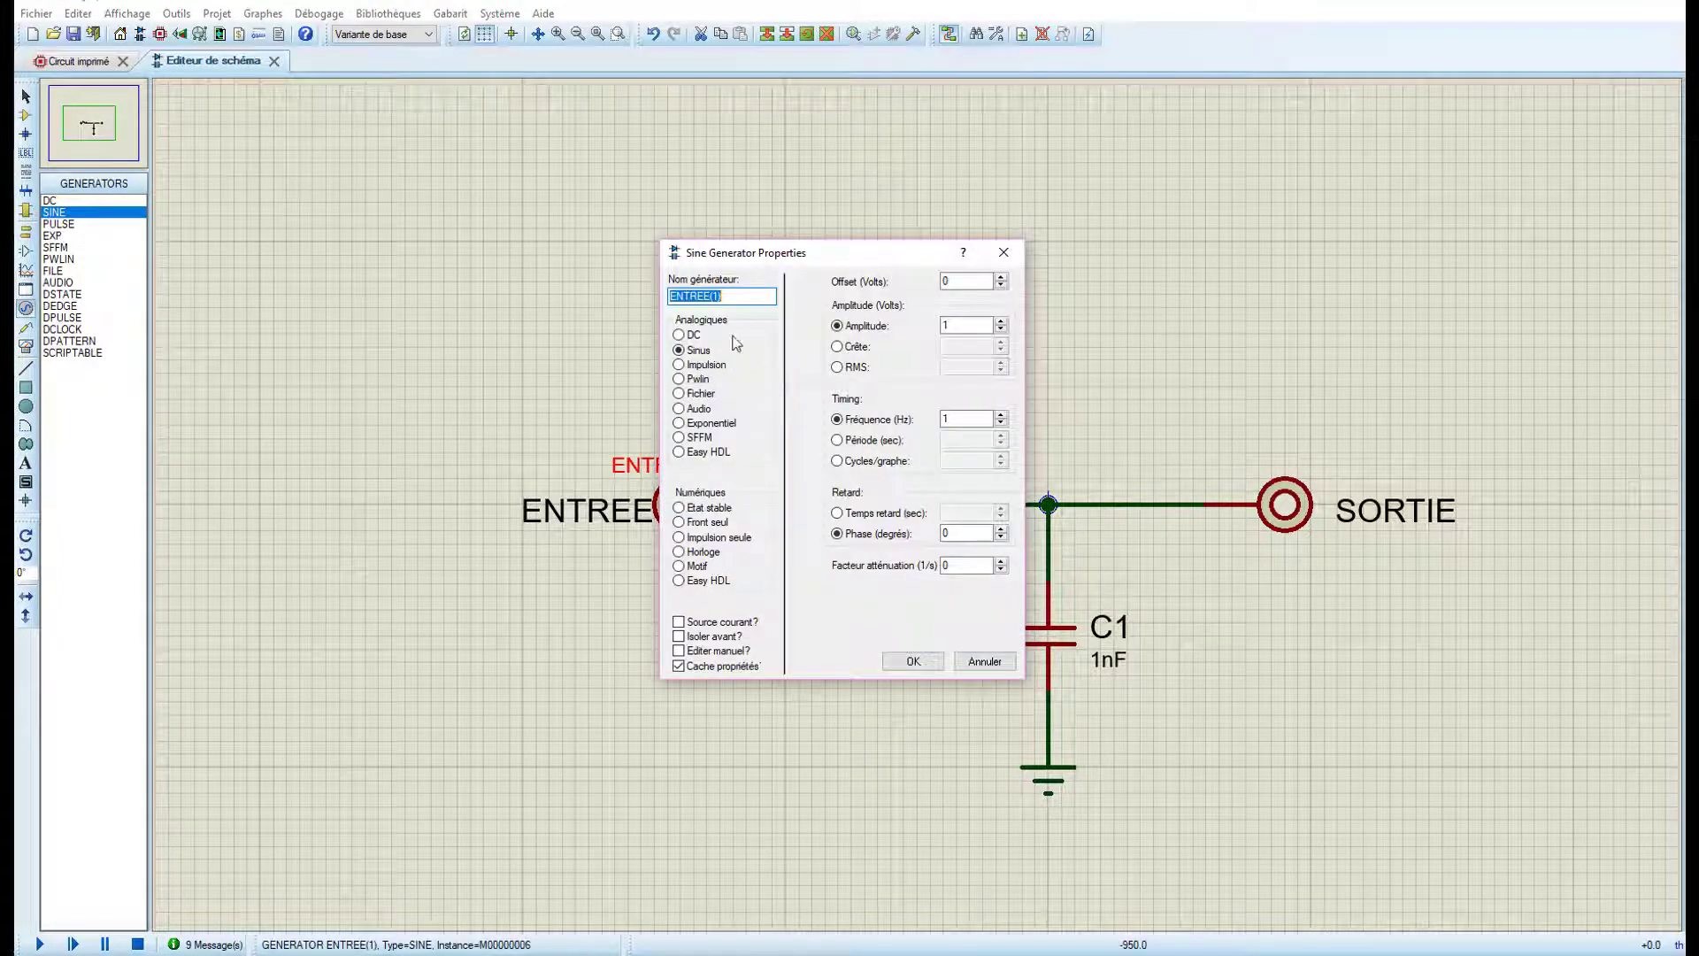
type("Vin")
double_click(947, 325)
type("2.5")
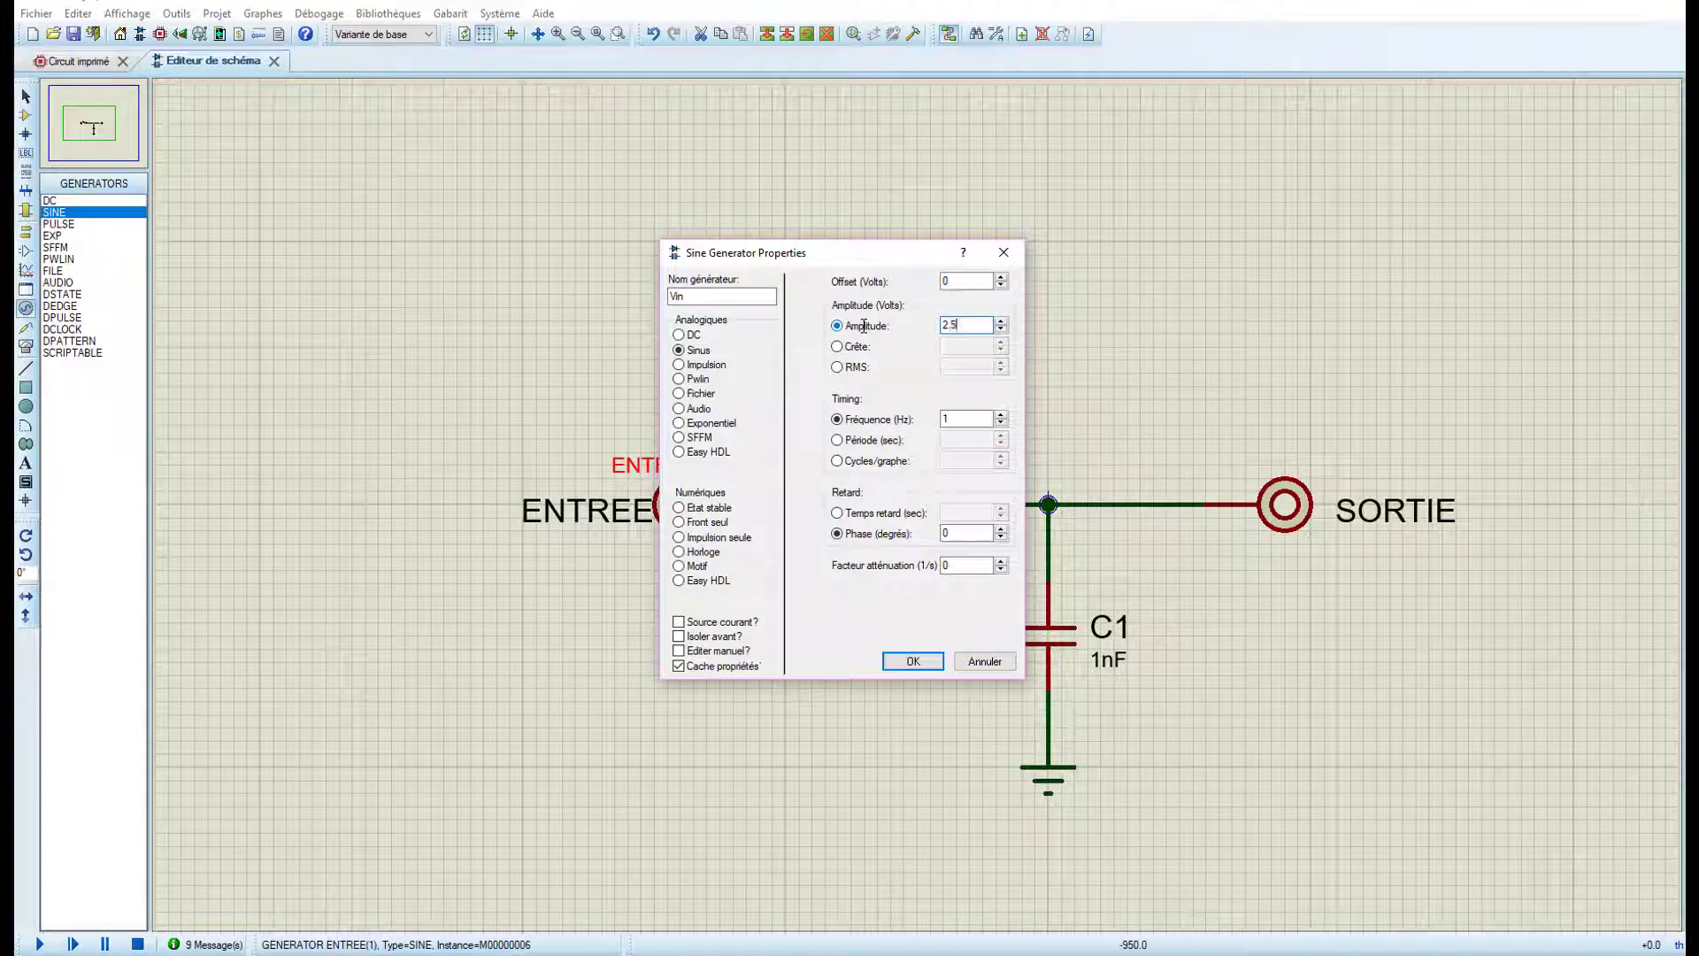
double_click(947, 419)
left_click(914, 661)
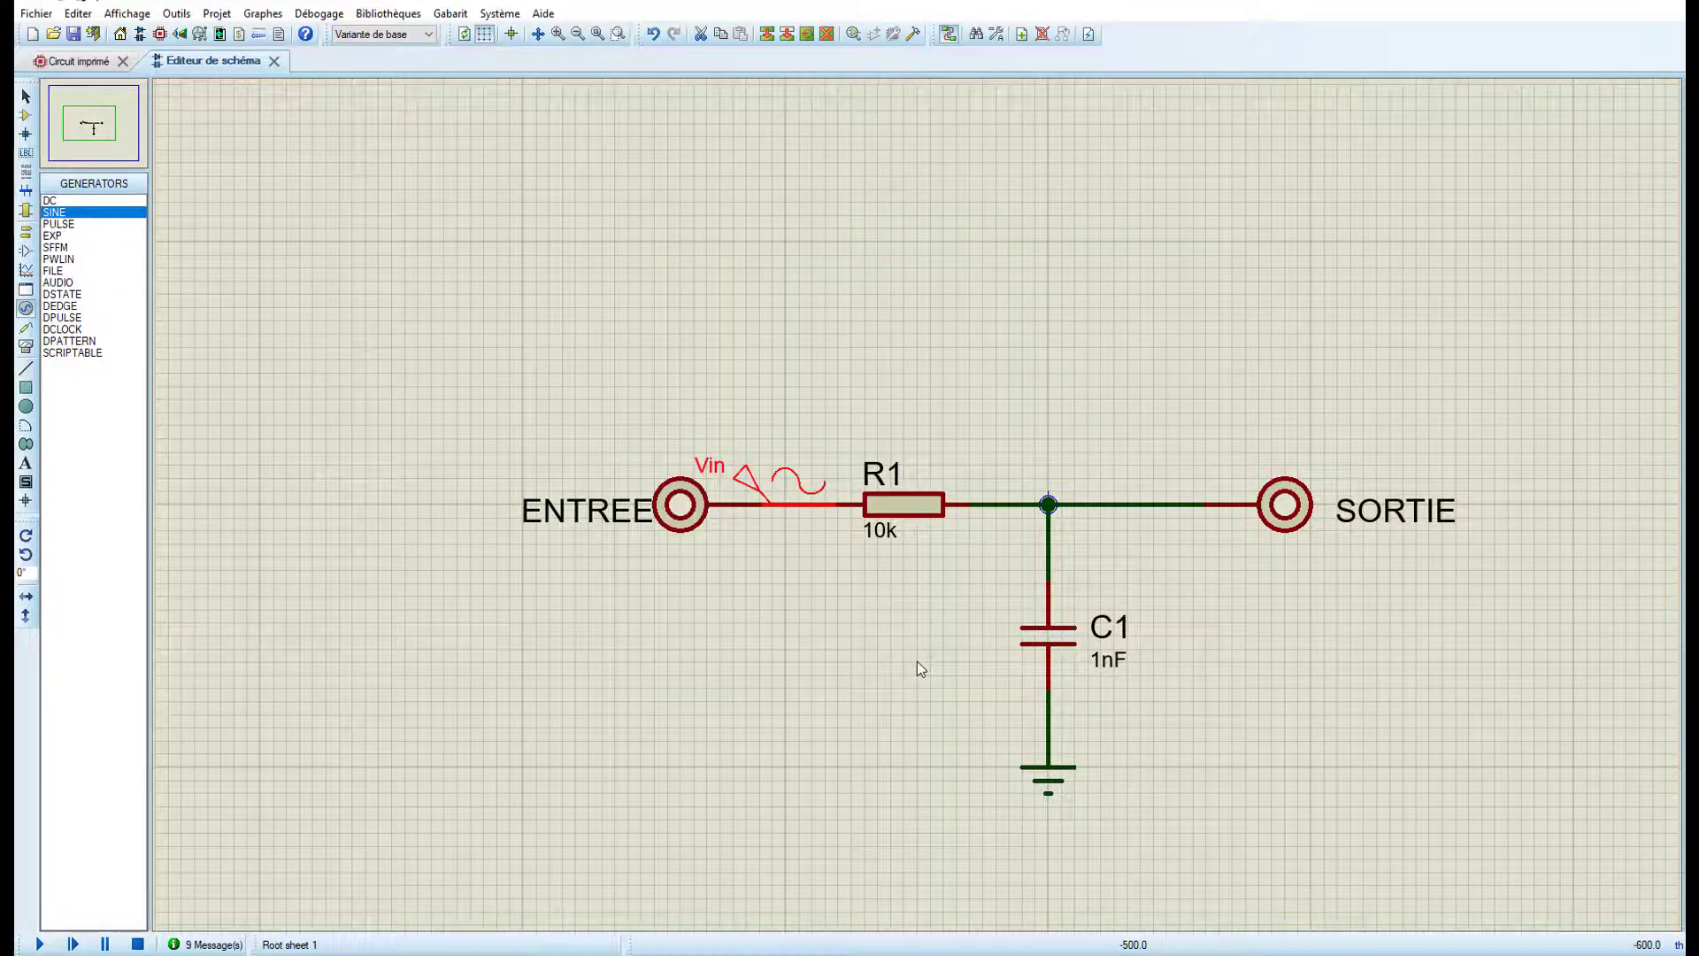
Step: Place a voltage probe on the wire leading to SORTIE and name it Vout
left_click(25, 327)
left_click(1151, 495)
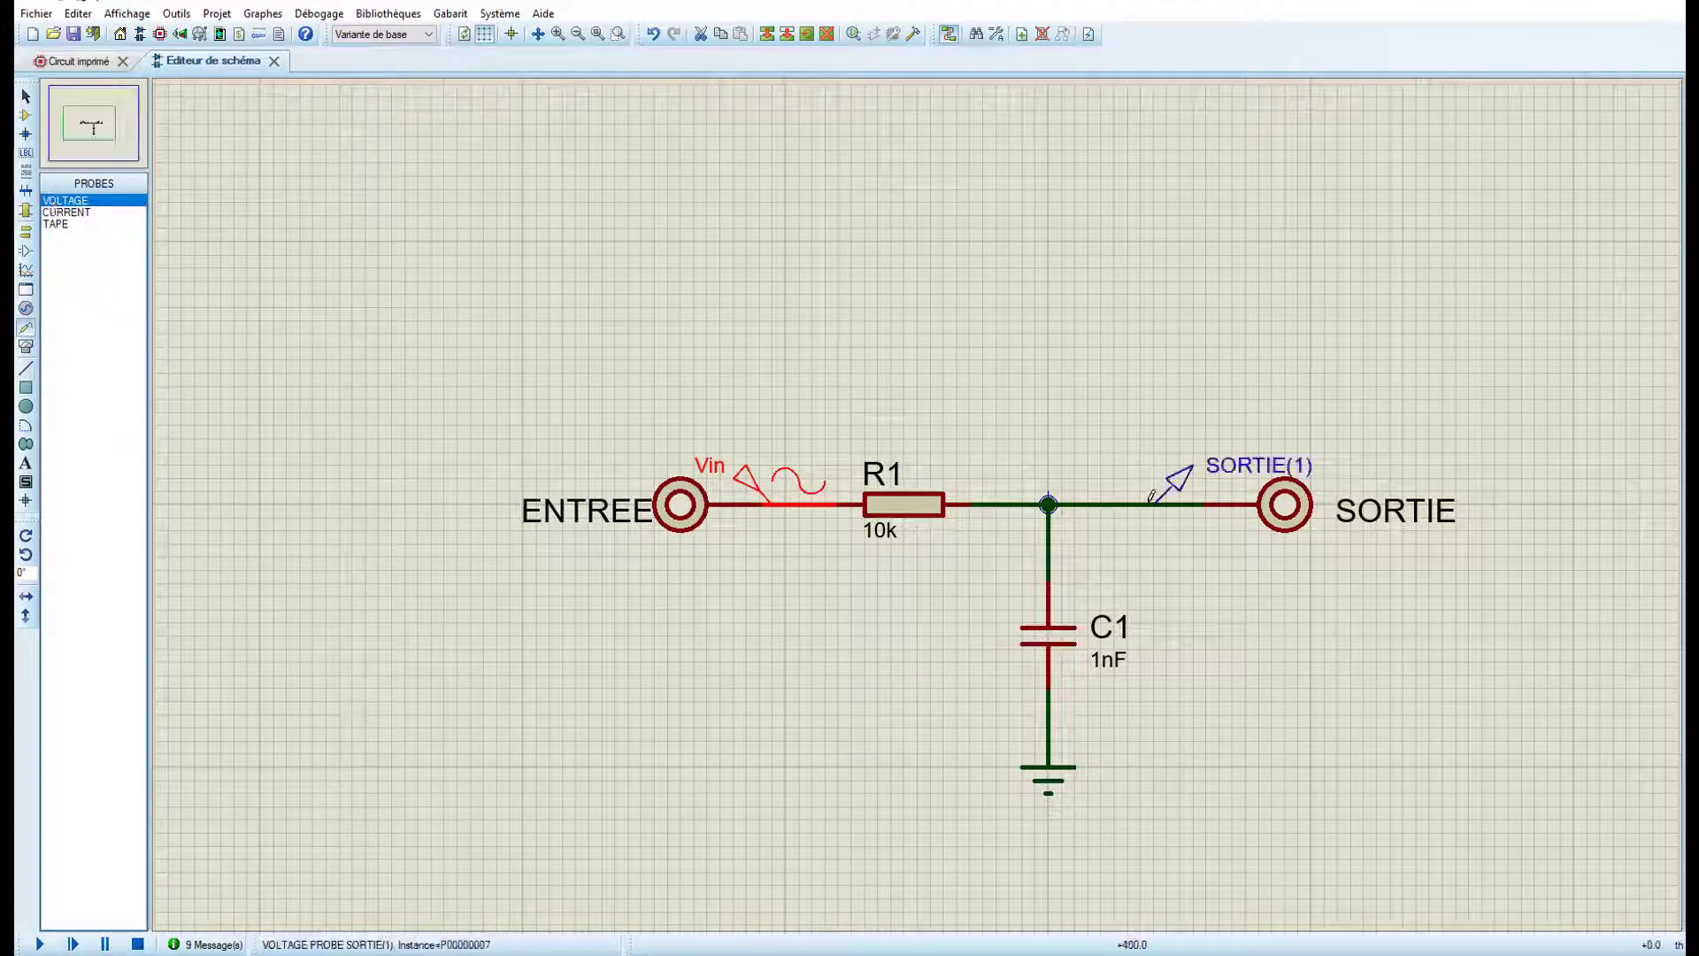
right_click(1230, 464)
left_click(1267, 542)
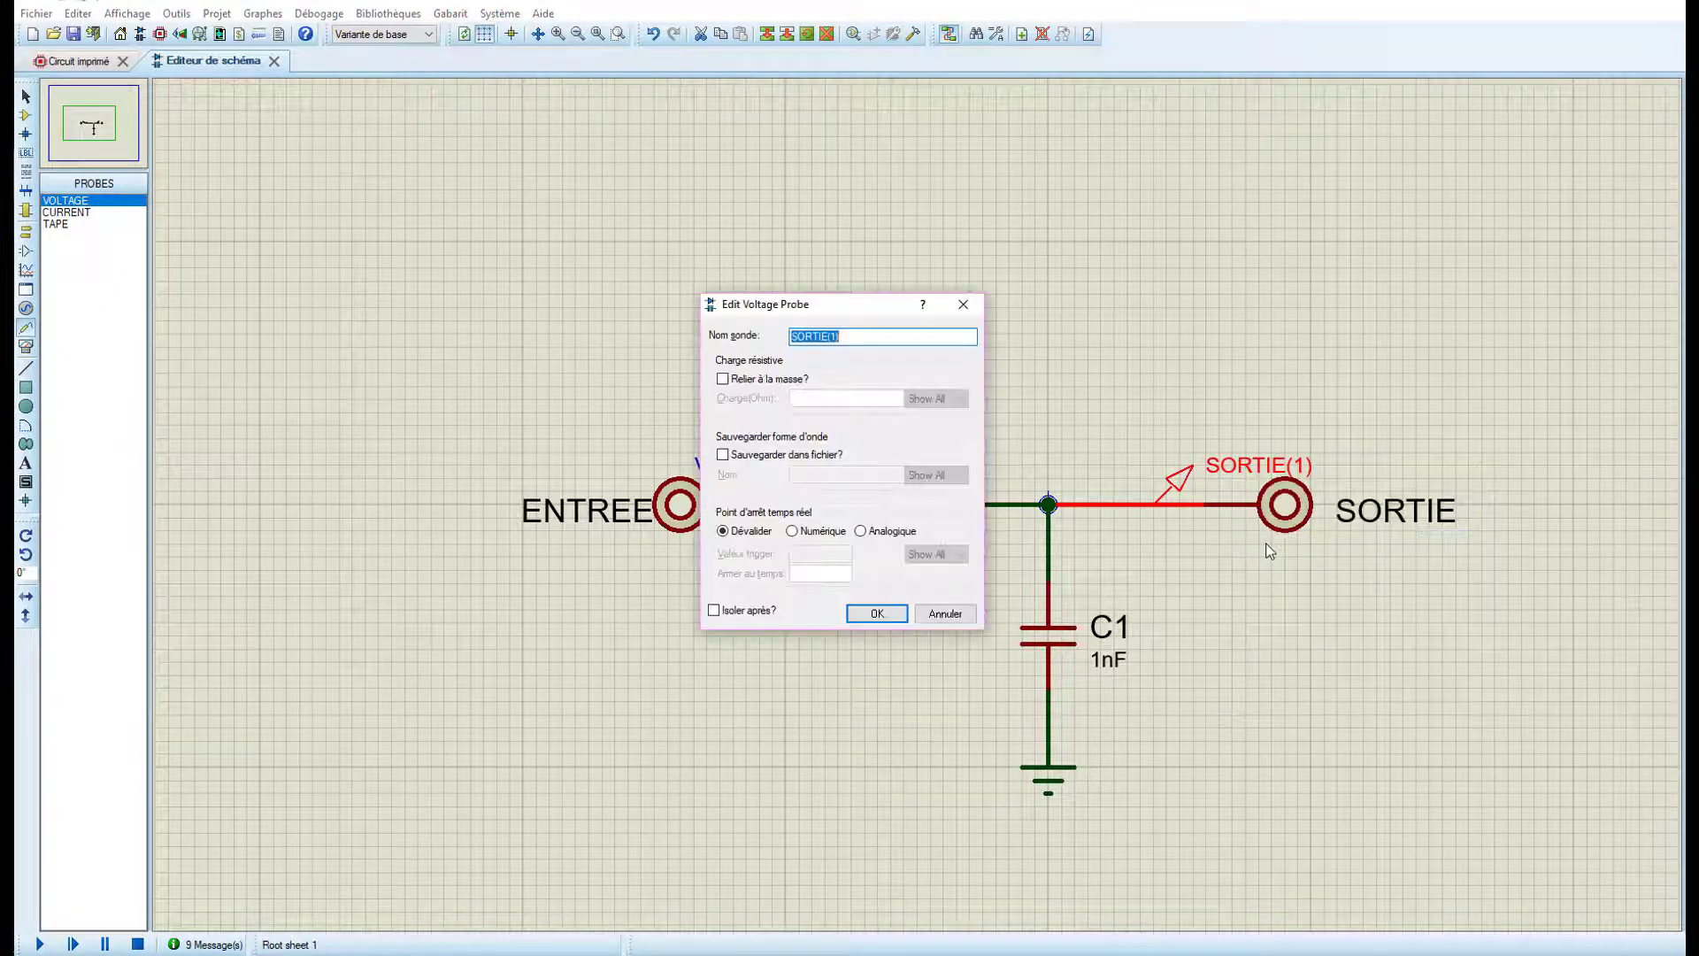
type("Vout")
left_click(900, 615)
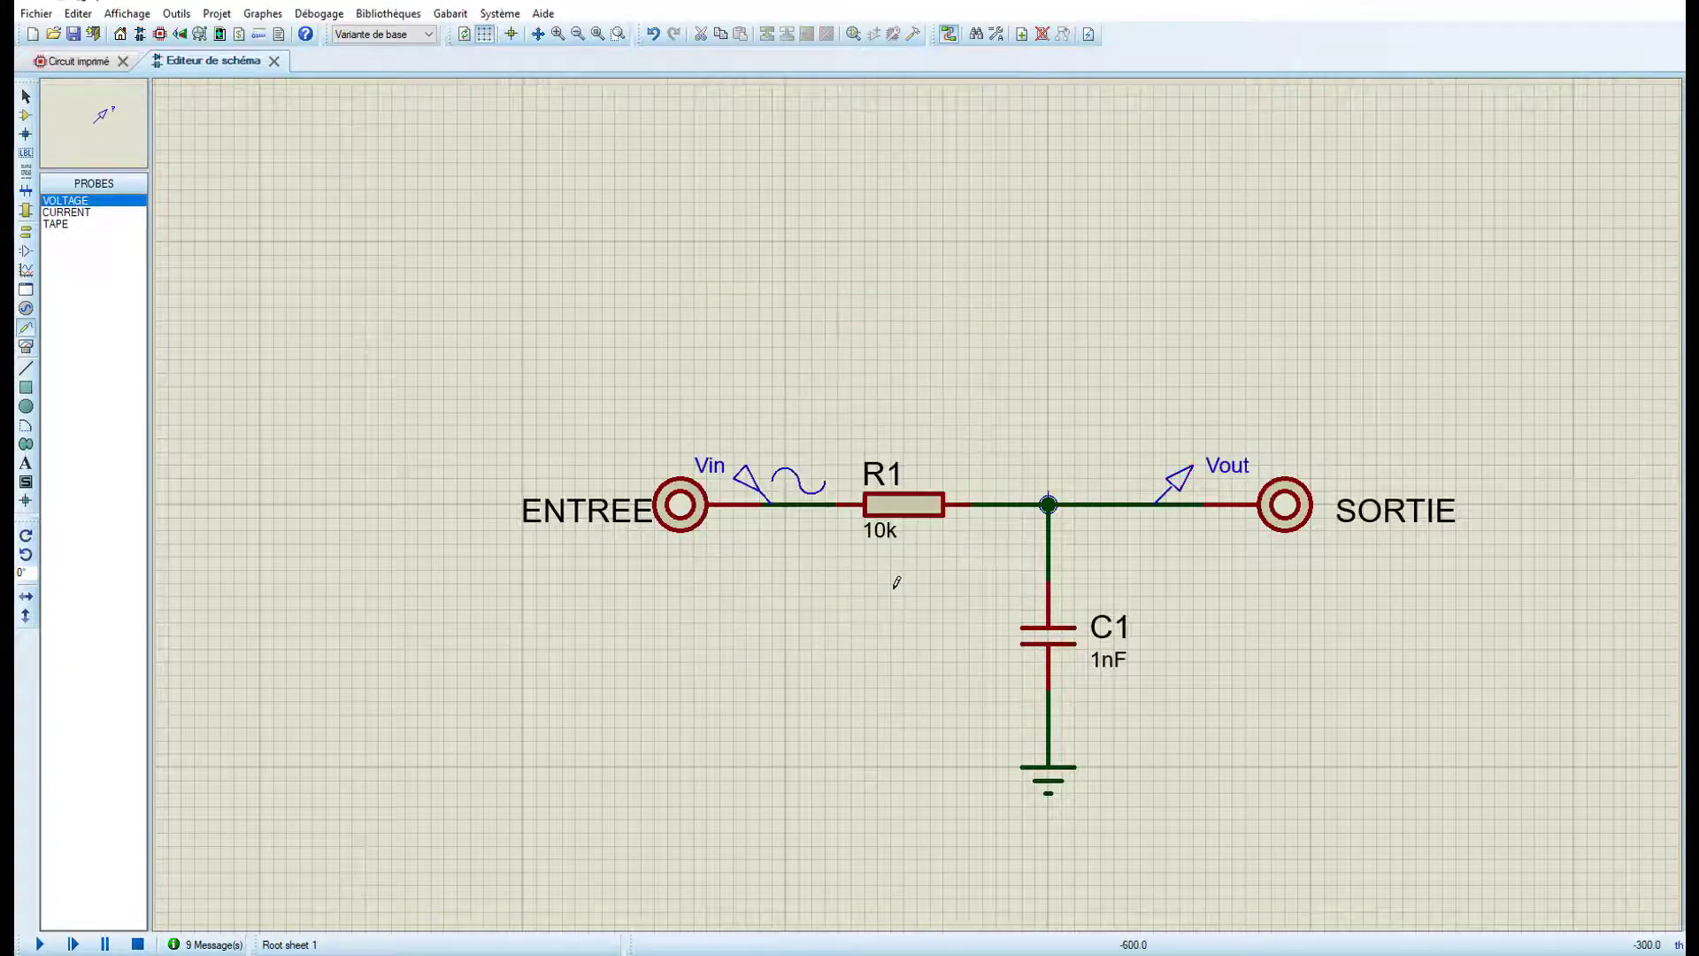
Step: Place an analogue graph above and left of the RC circuit and set its end time to 100u
left_click(26, 269)
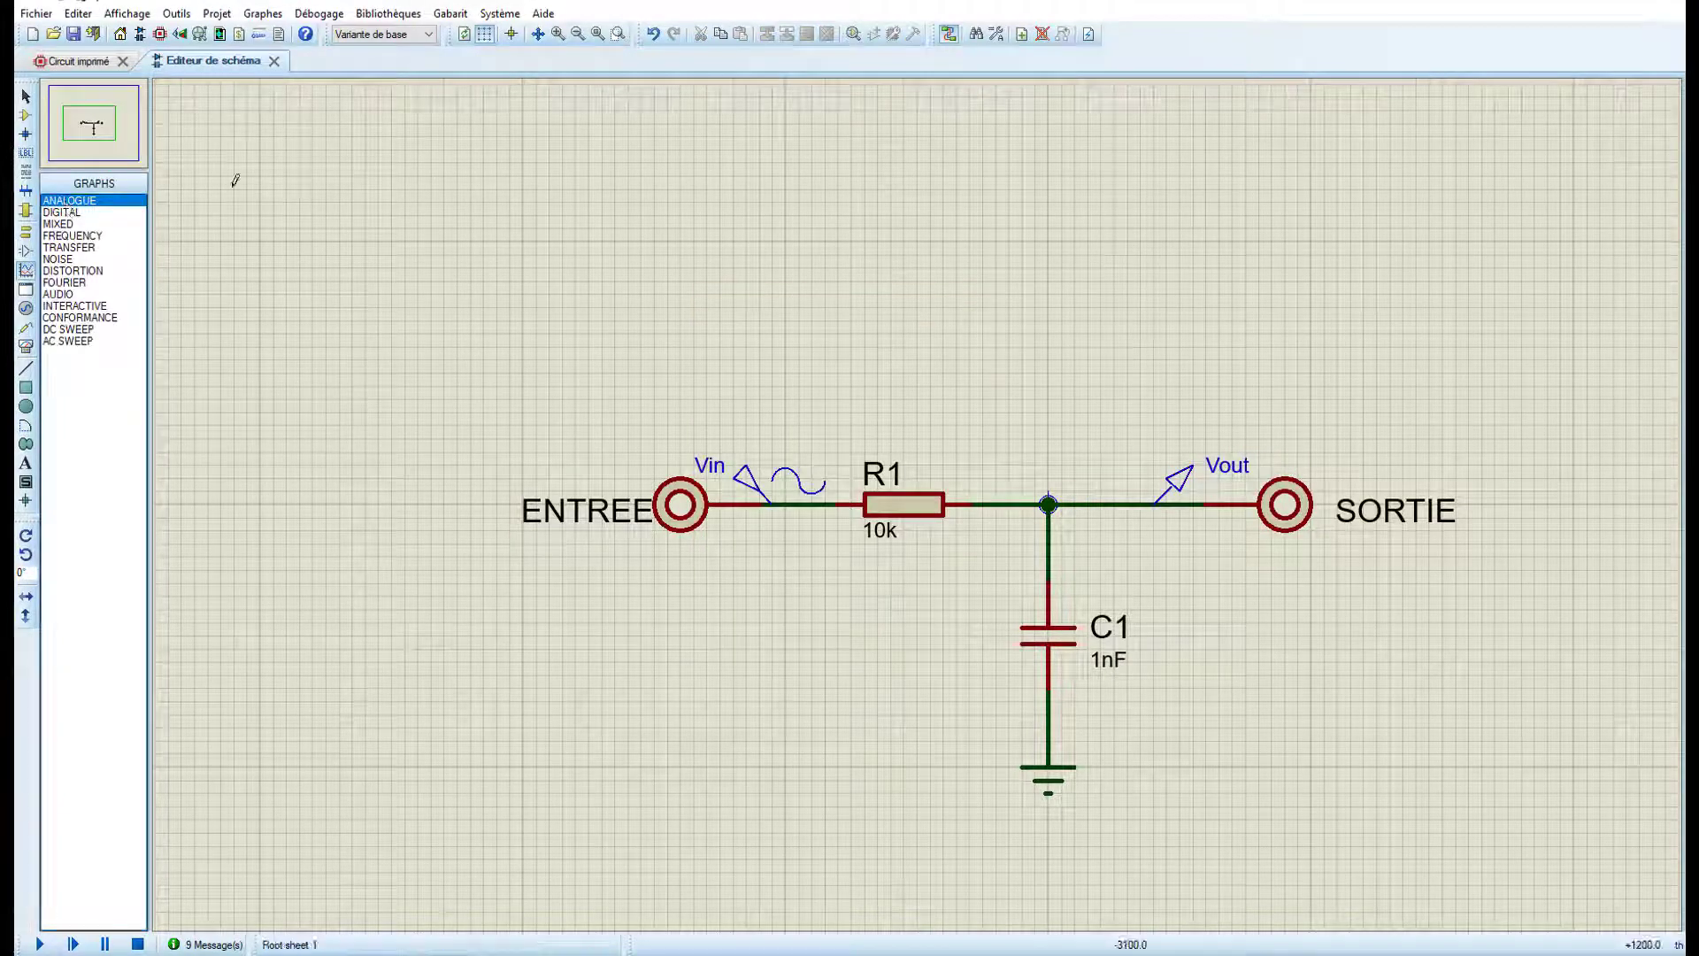
left_click_drag(235, 189, 649, 380)
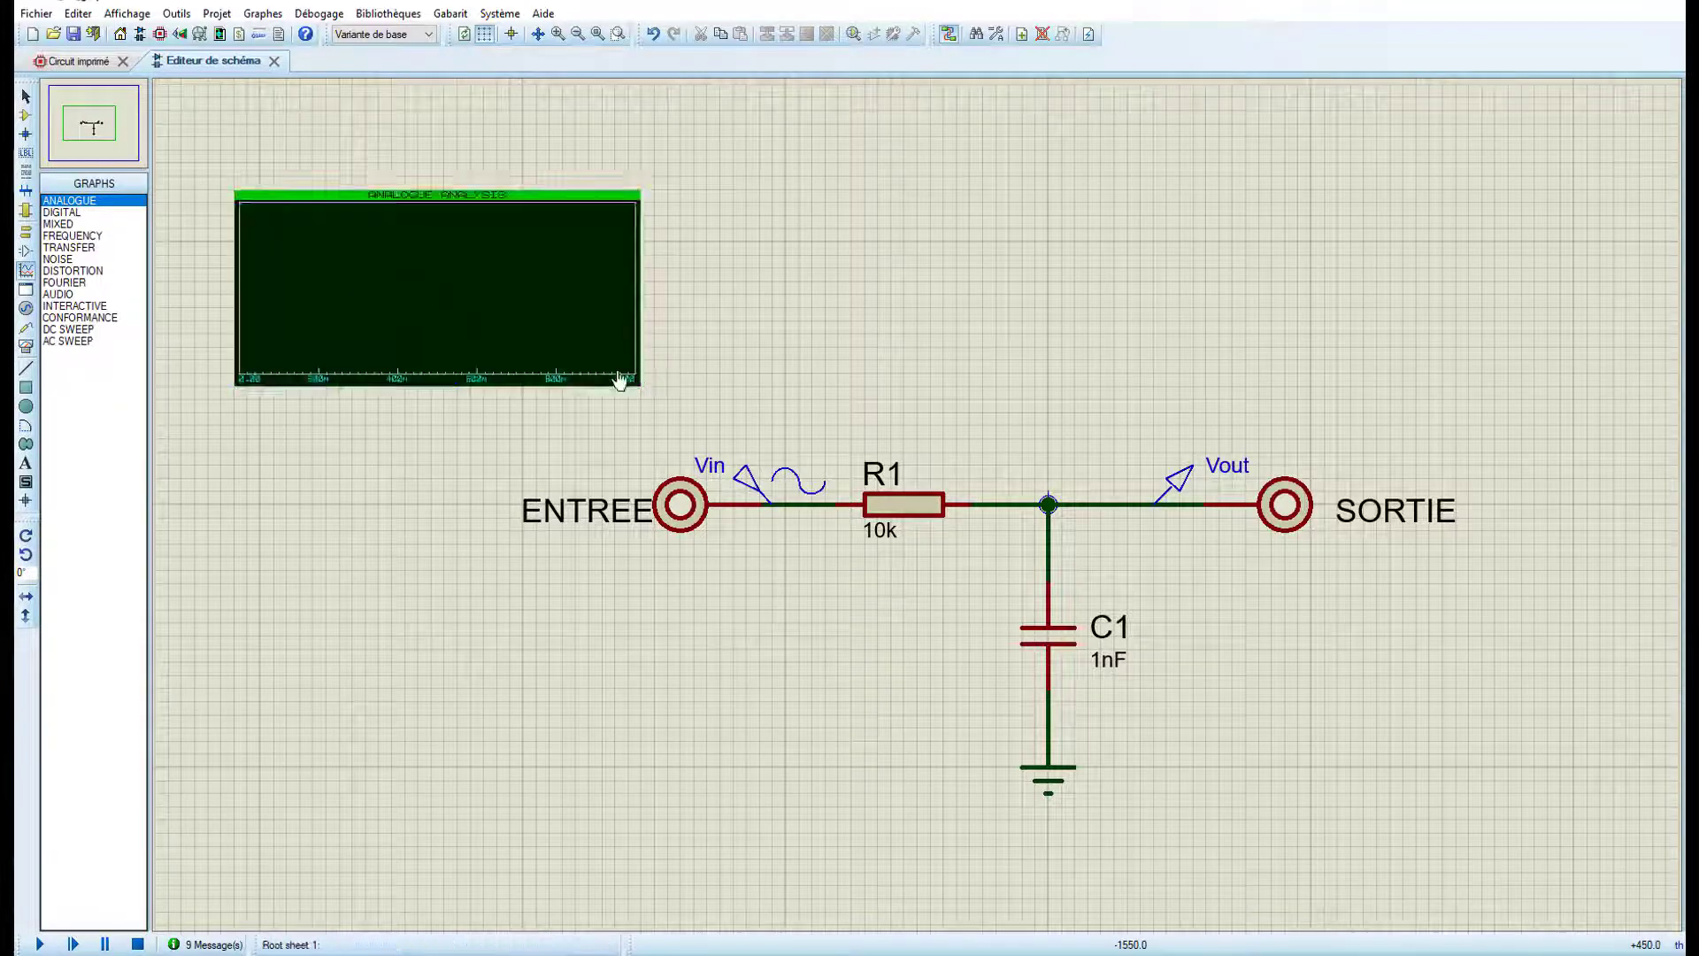
right_click(571, 319)
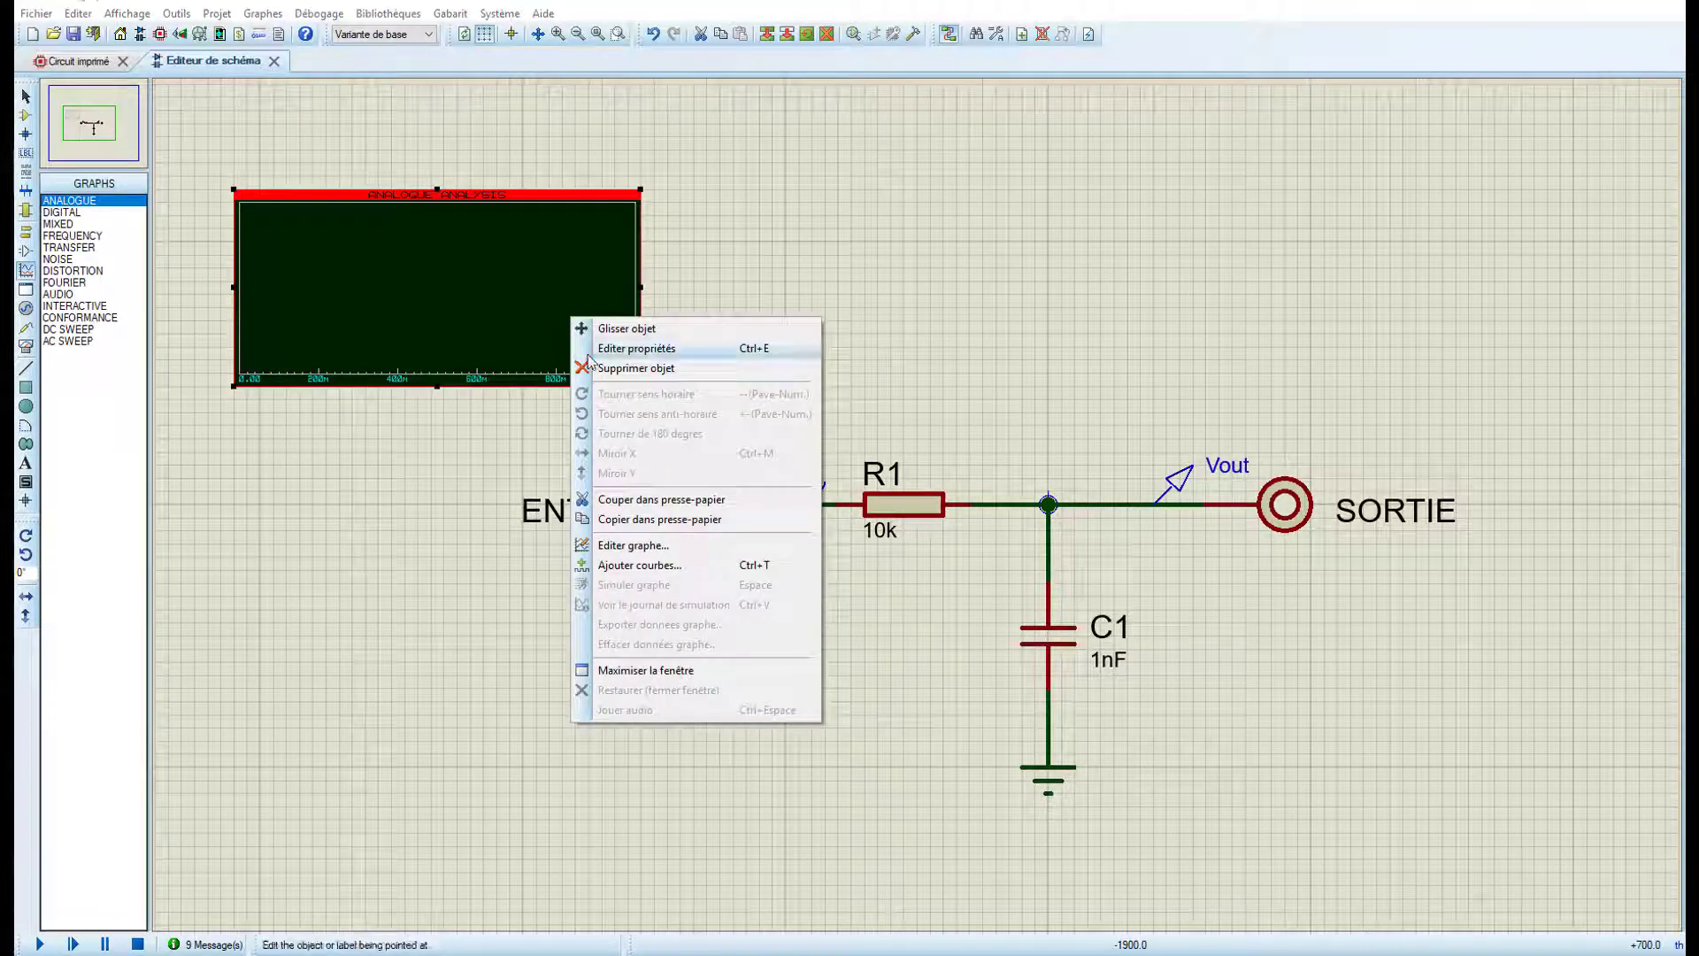
left_click(589, 350)
left_click(717, 412)
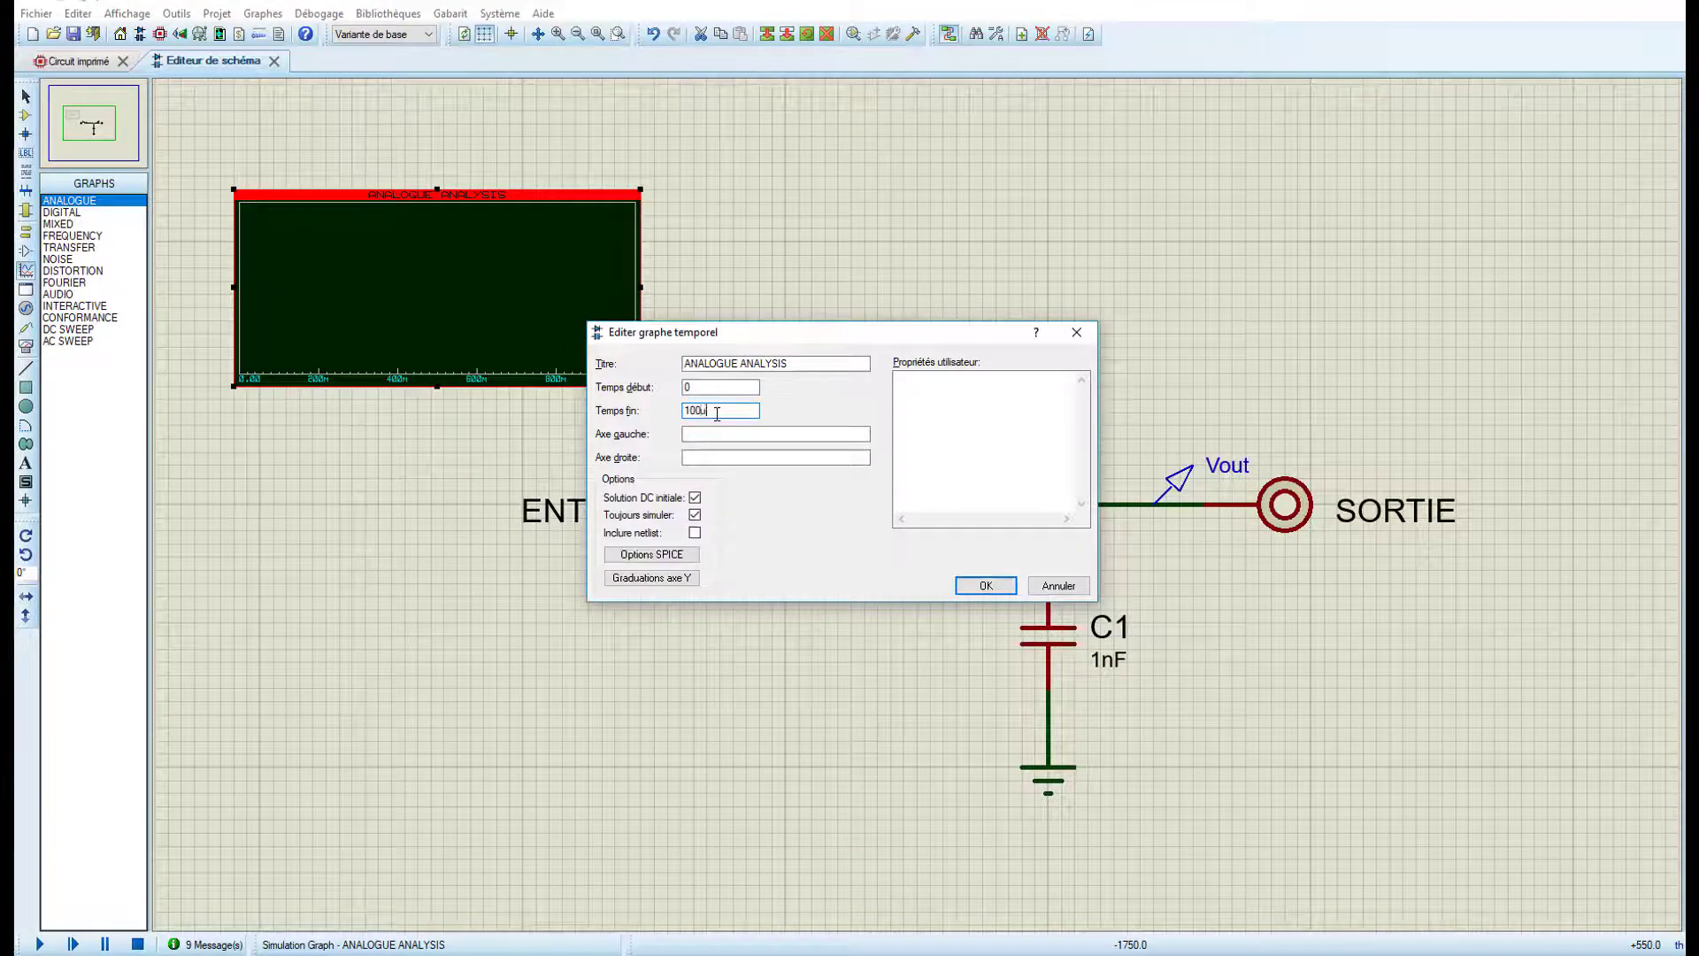
type("00u")
left_click(976, 589)
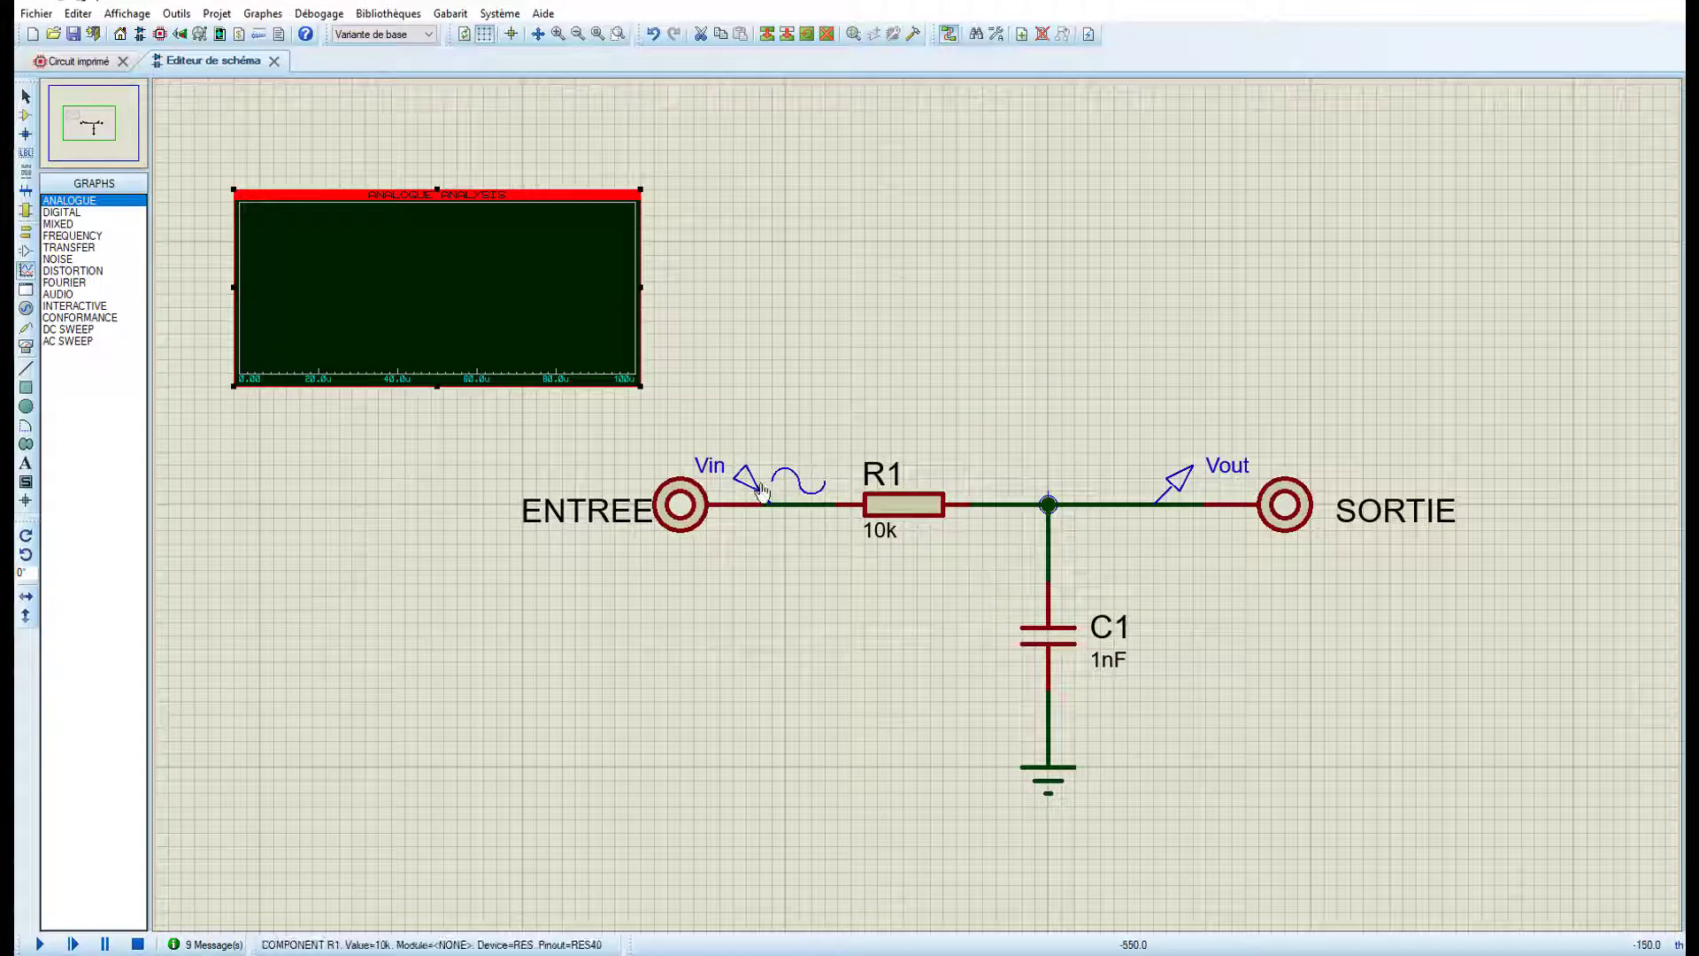
Step: Add the Vin generator and the Vout probe as traces to the analogue graph and simulate it
mouse_move(755, 489)
left_mouse_down()
mouse_move(259, 240)
mouse_move(311, 262)
left_mouse_up()
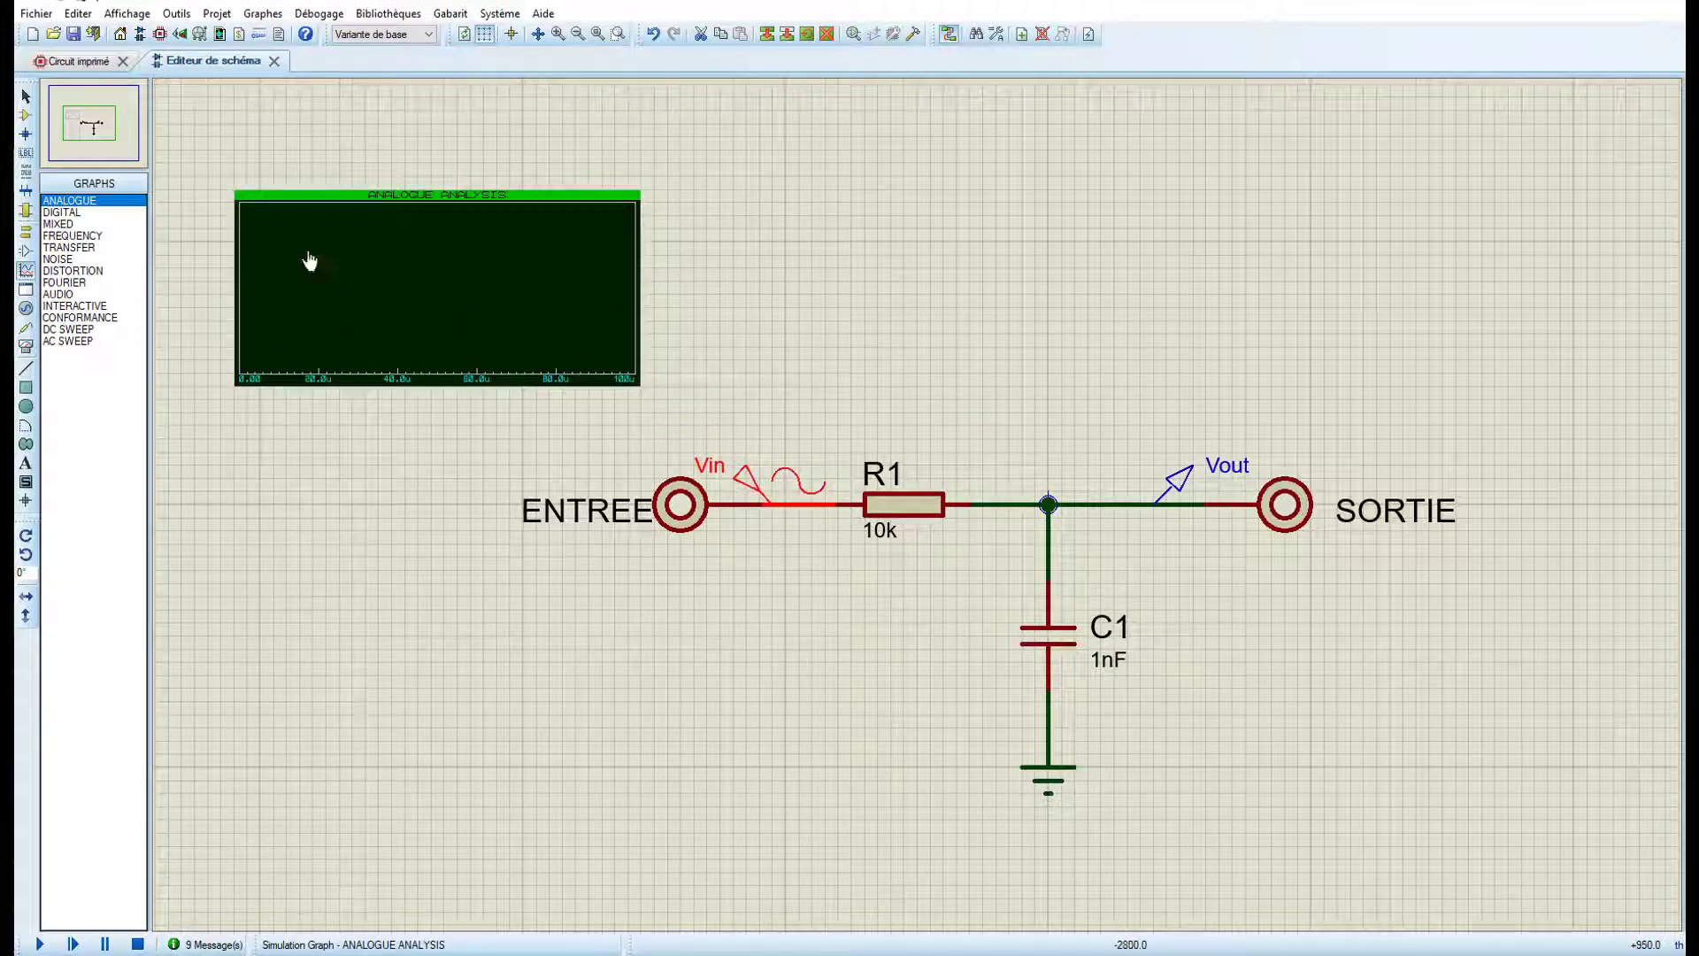
left_click_drag(1177, 482, 265, 288)
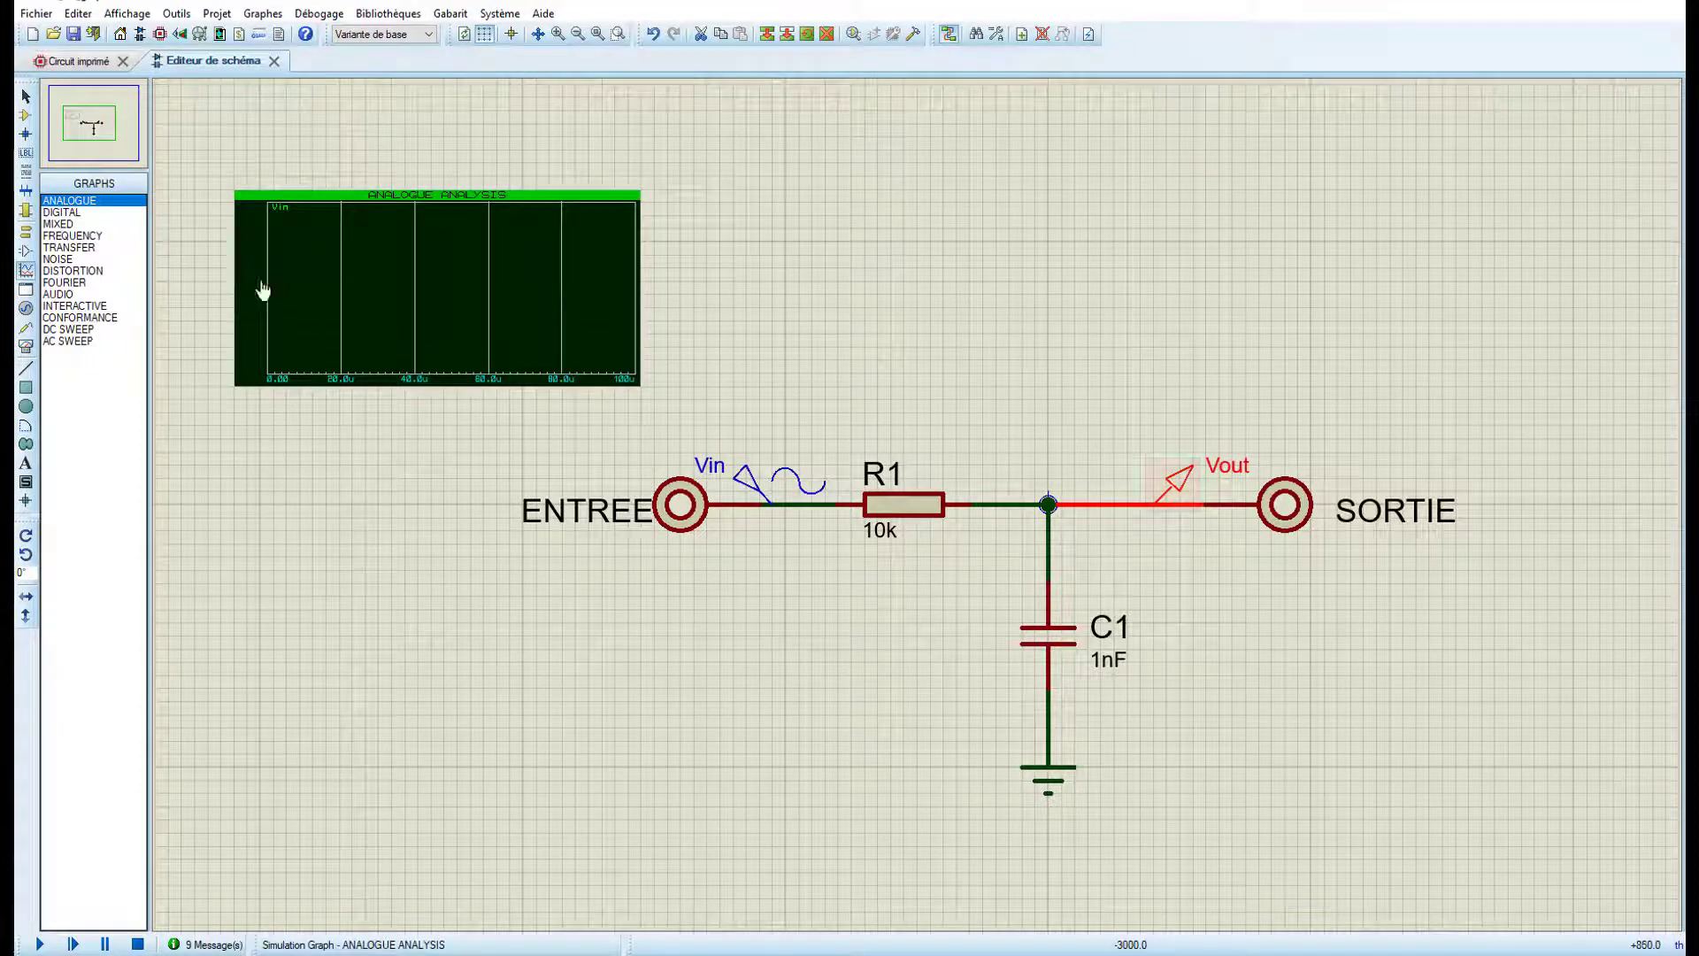
left_click(263, 13)
left_click(276, 75)
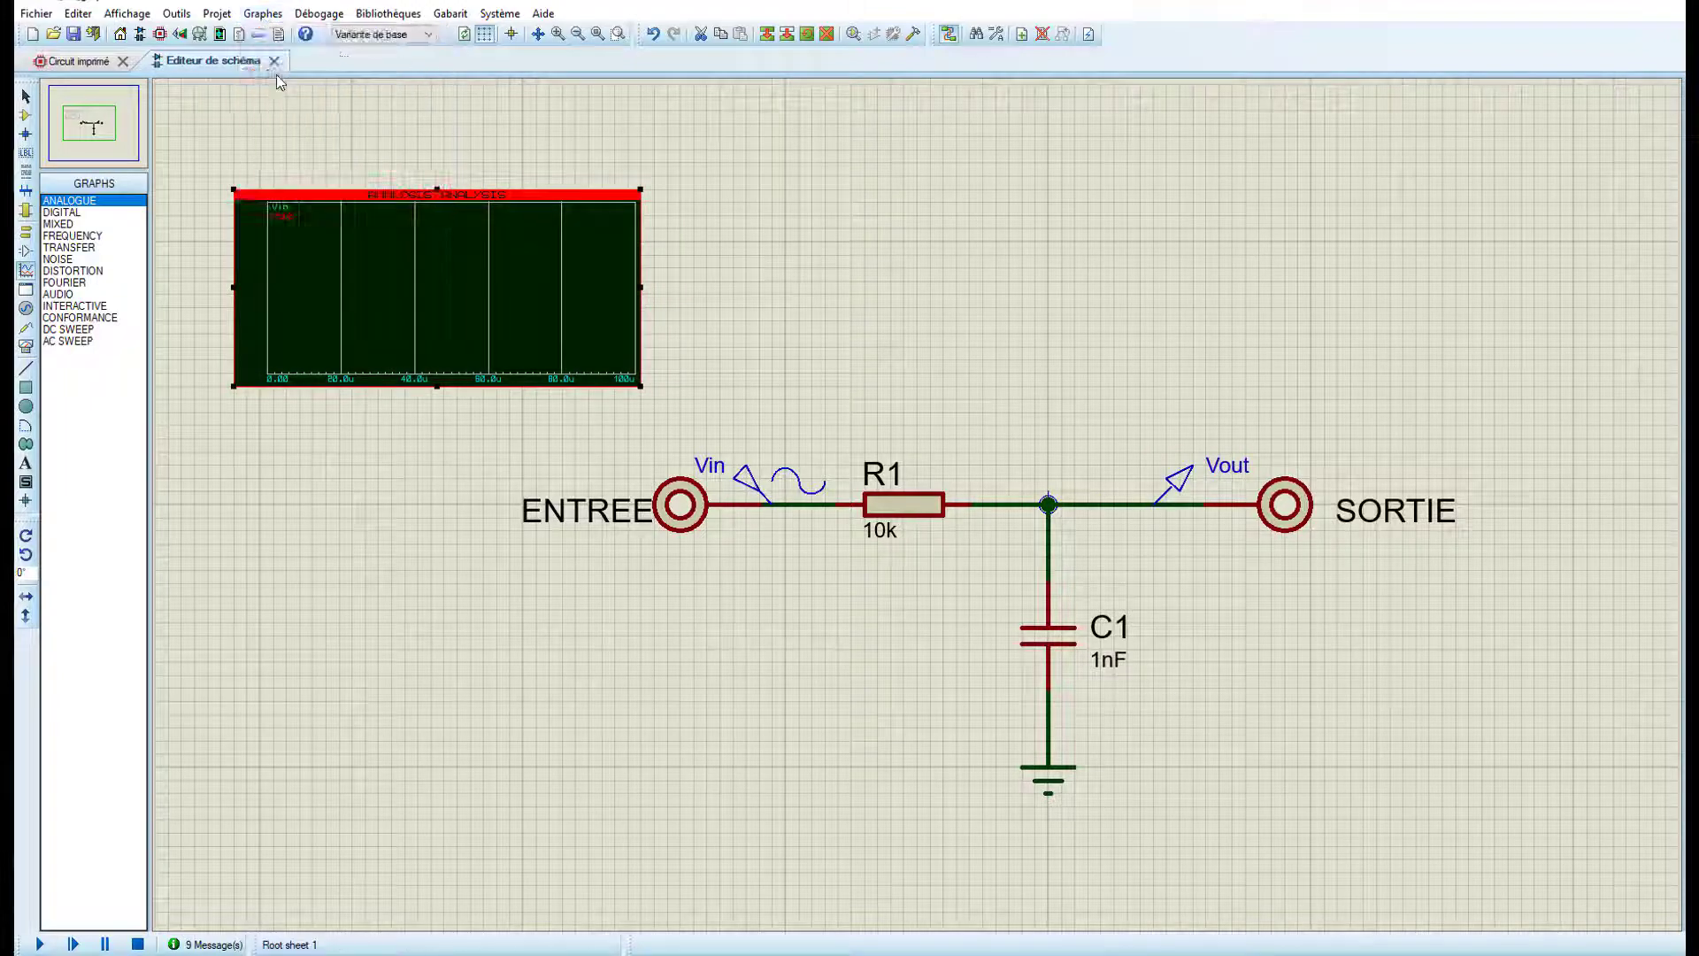
Step: View the analogue analysis graph maximised and place the two cursors on the Vin and Vout peaks to compare them
left_click(263, 13)
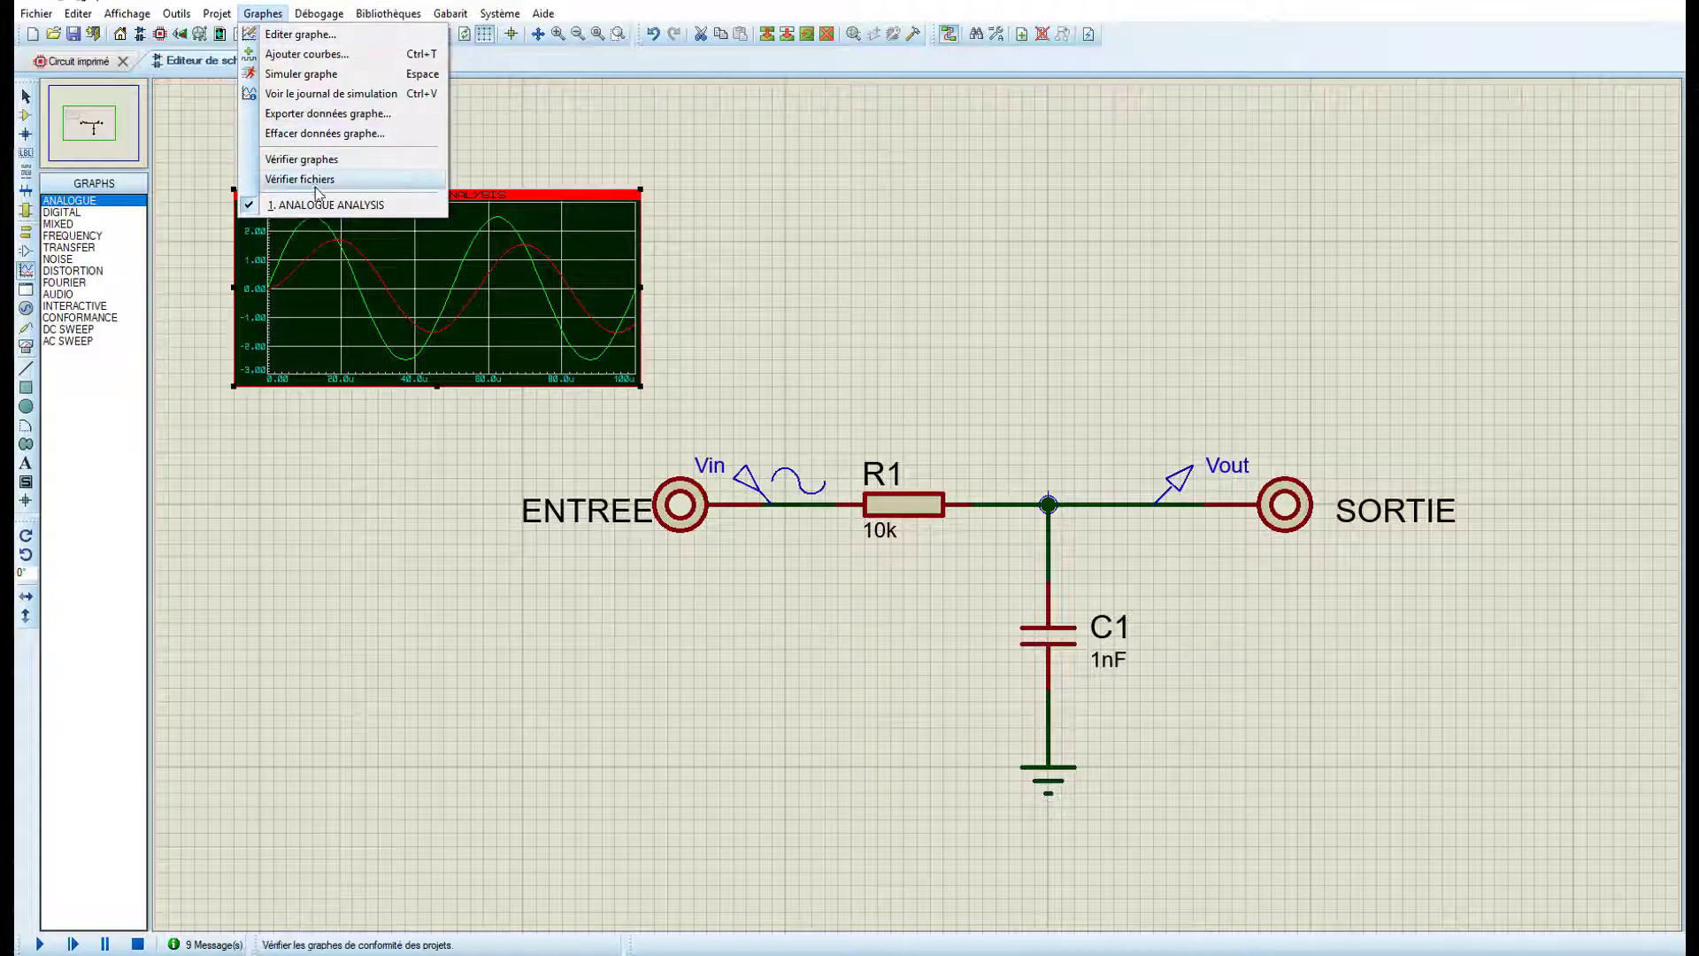
left_click(292, 205)
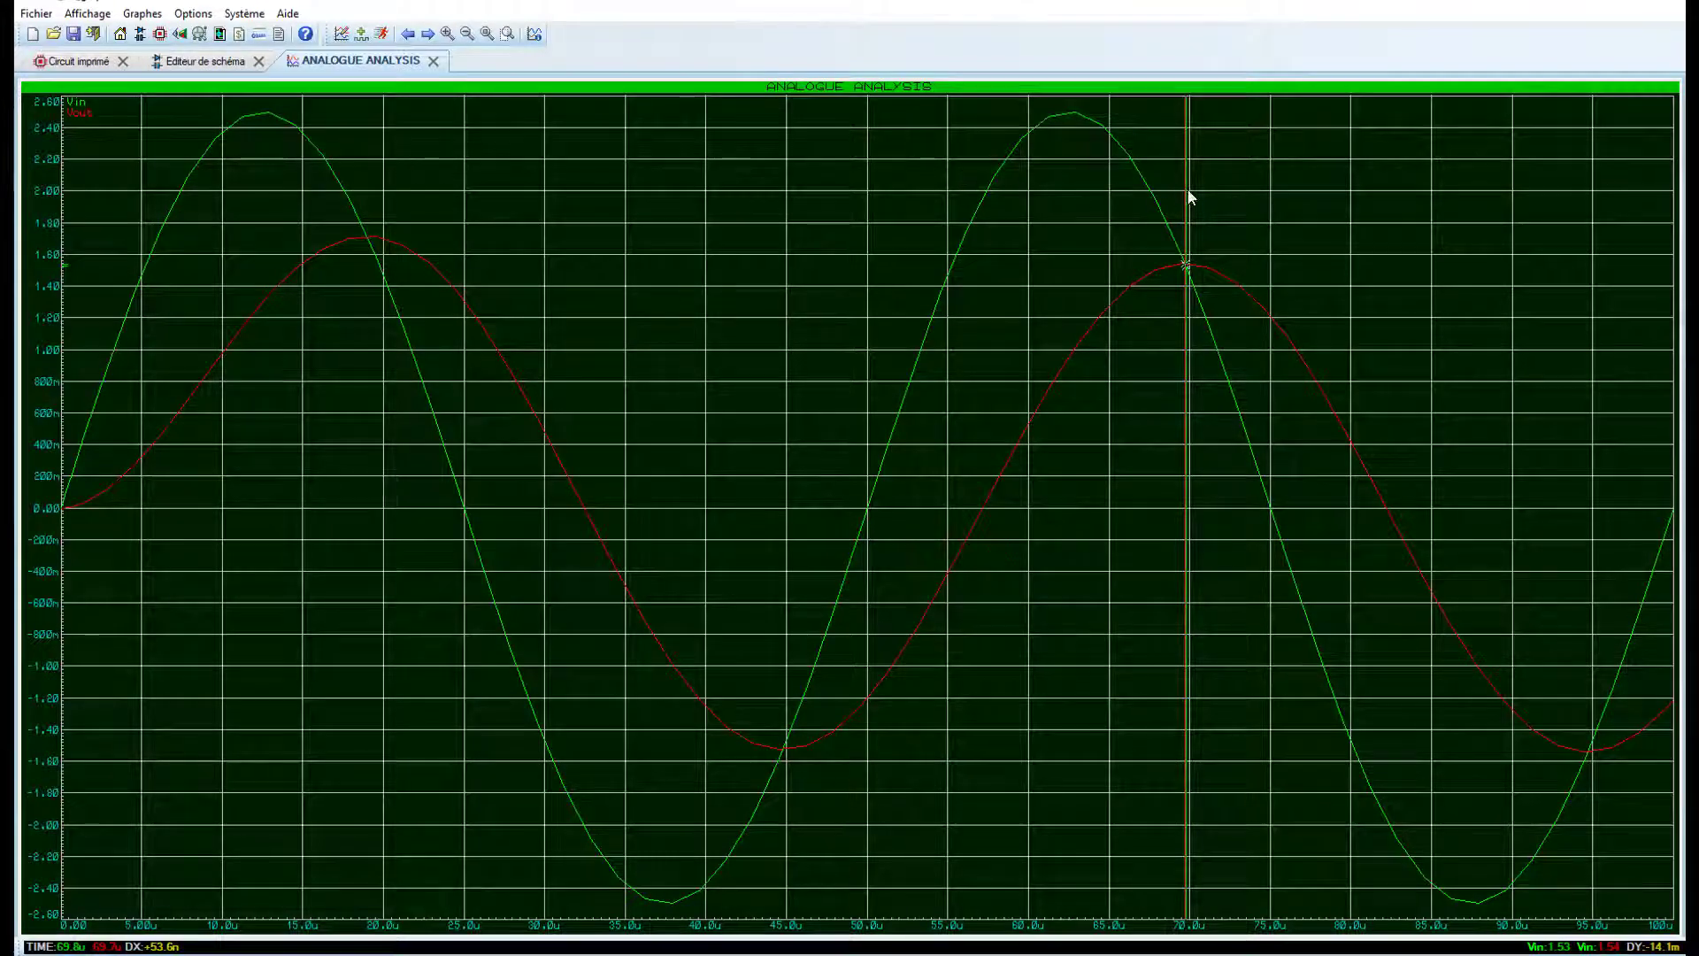
left_click(1084, 159, "ctrl")
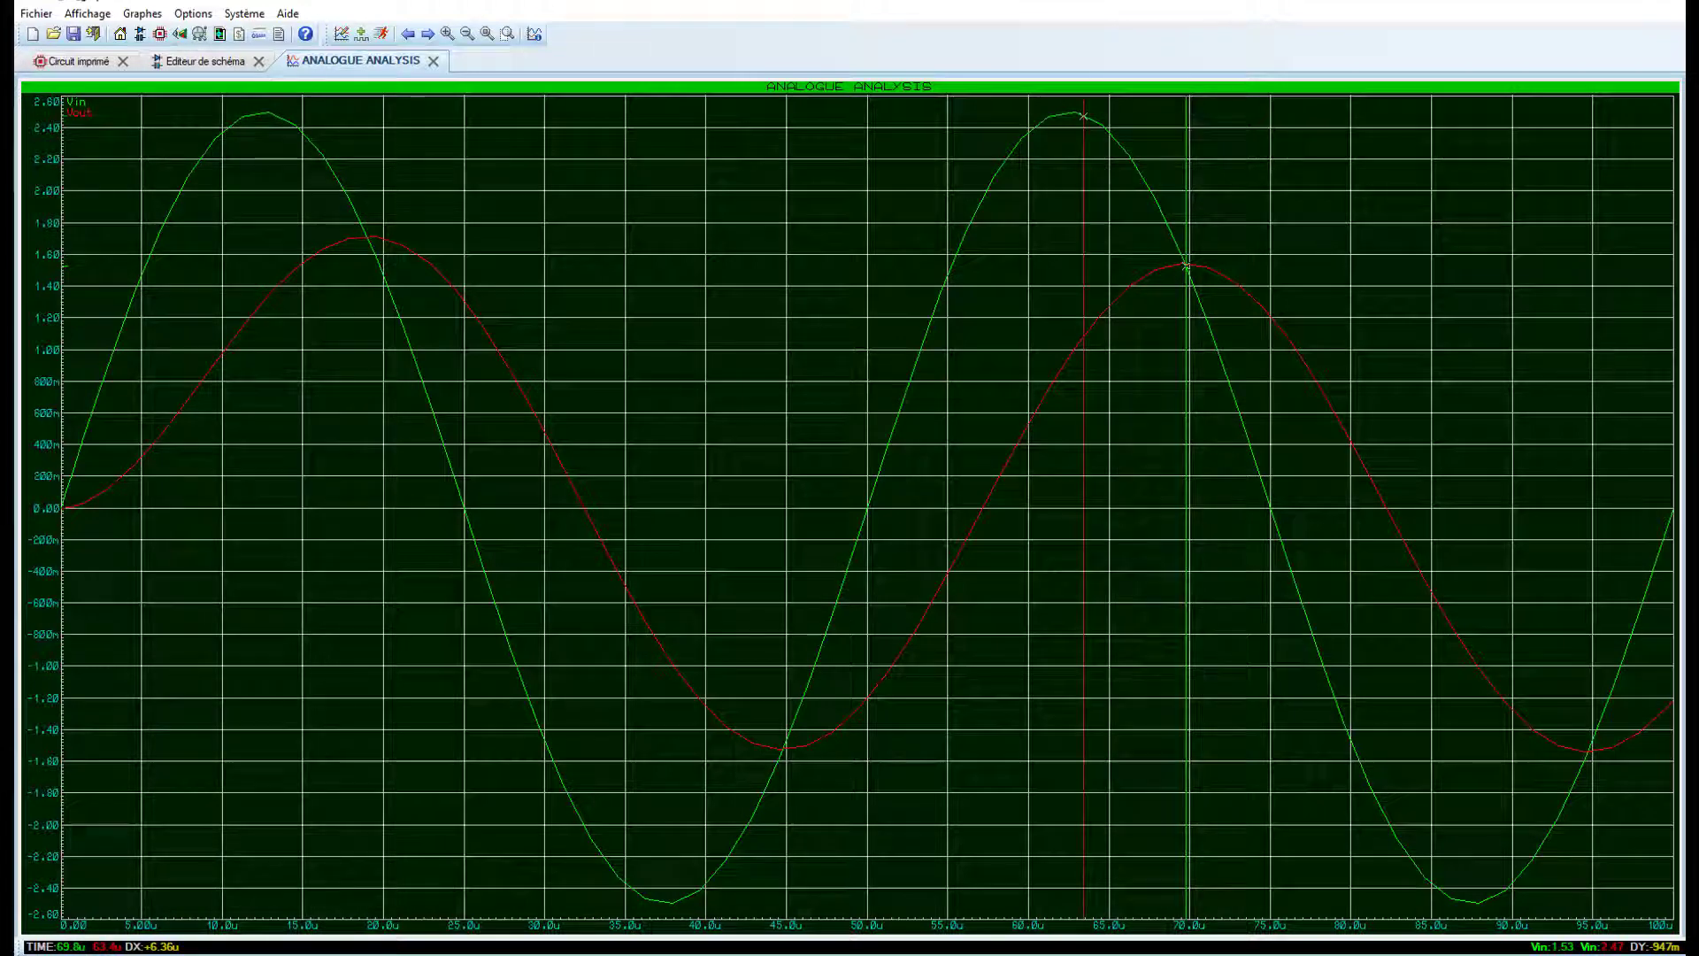
mouse_move(1083, 116)
left_mouse_down()
mouse_move(1186, 266)
mouse_move(1094, 119)
mouse_move(1068, 113)
left_mouse_up()
left_click(1186, 275)
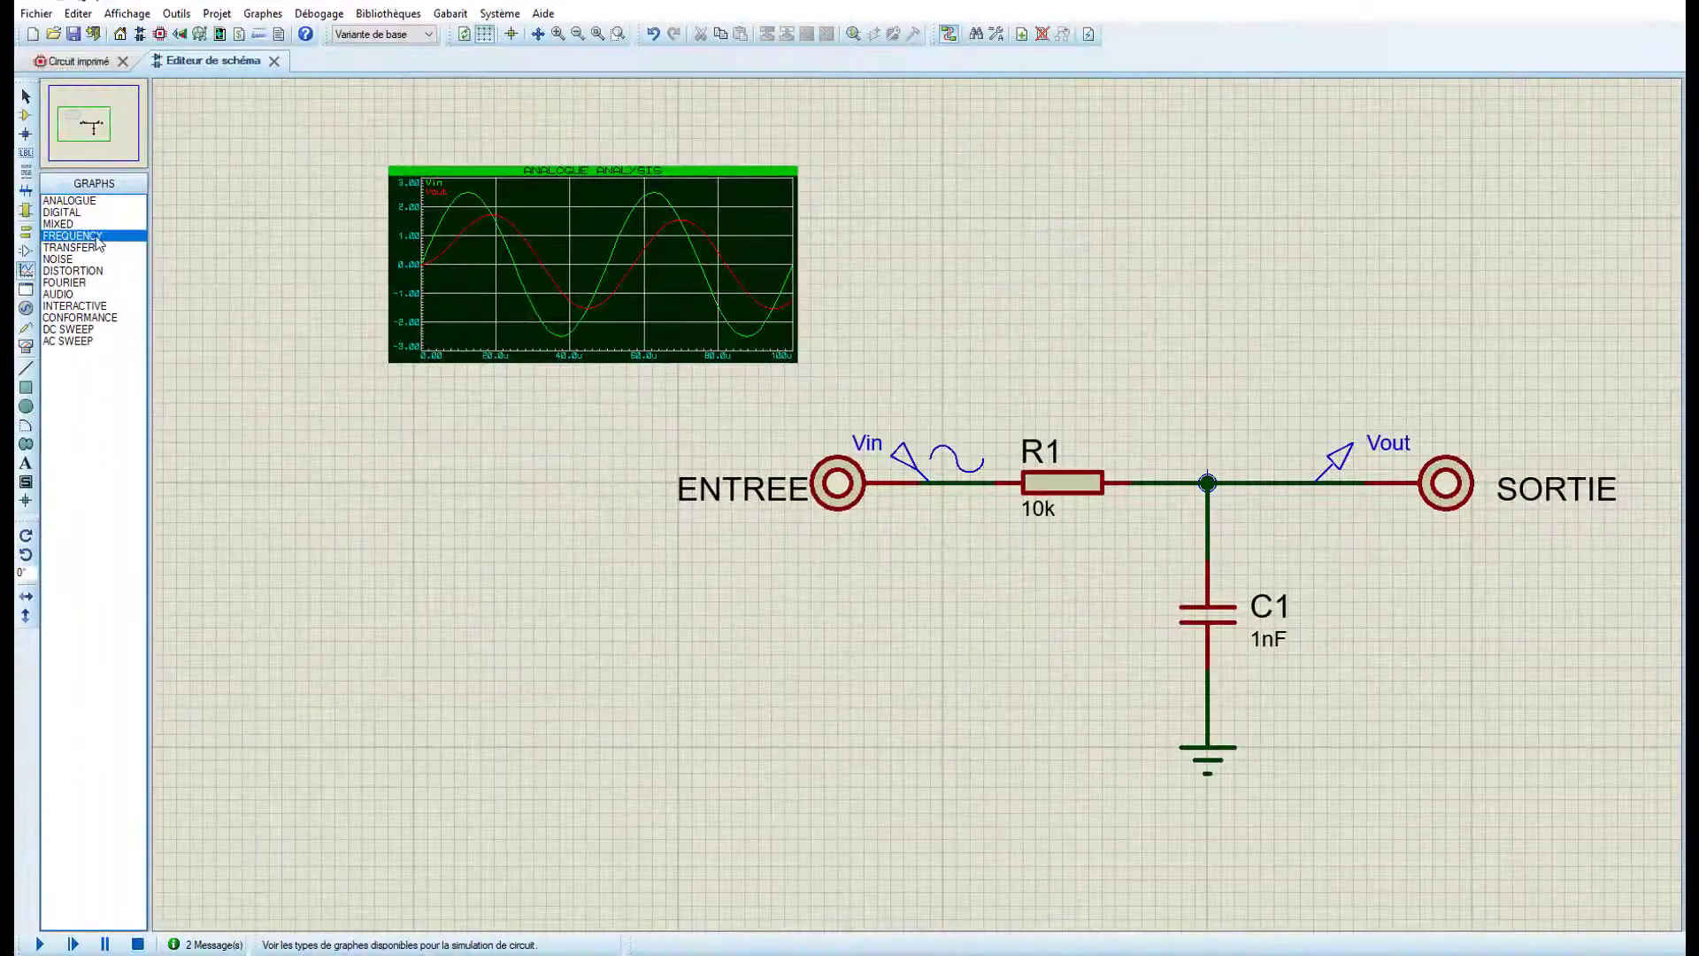
Step: Place a frequency graph below the circuit and add the Vout probe to both its gain axis and its phase axis
left_click_drag(427, 594, 917, 821)
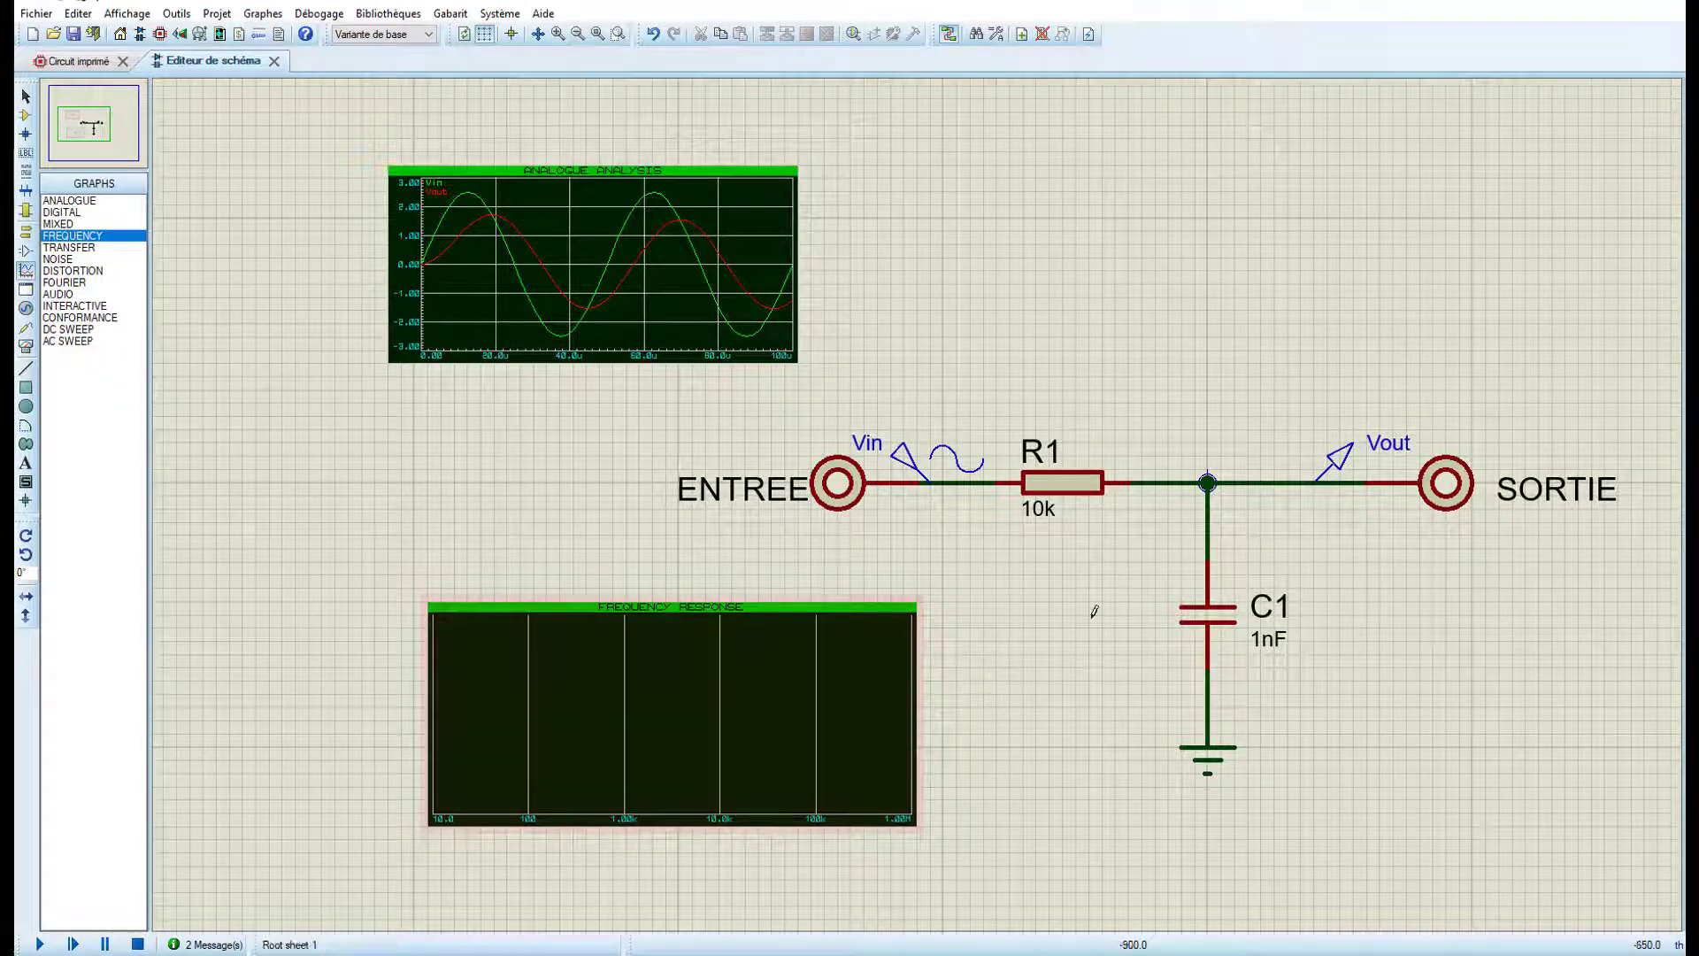
left_click(1324, 485)
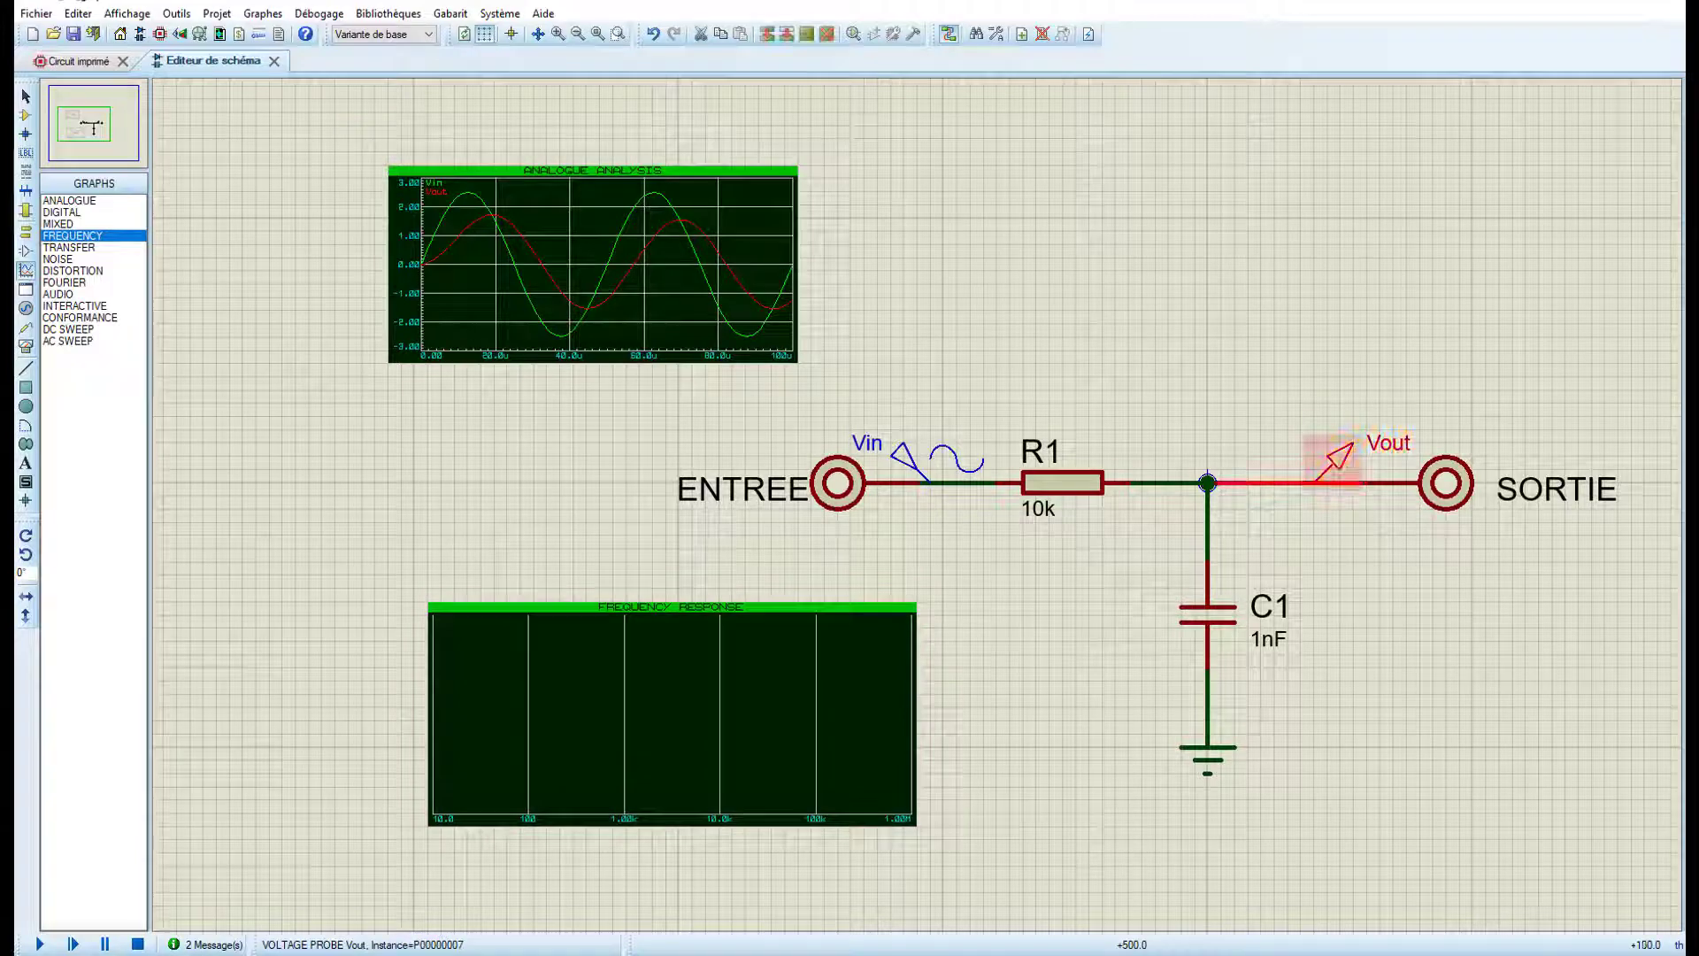
mouse_move(1325, 485)
left_mouse_down()
mouse_move(573, 779)
mouse_move(391, 750)
mouse_move(391, 719)
mouse_move(442, 695)
left_mouse_up()
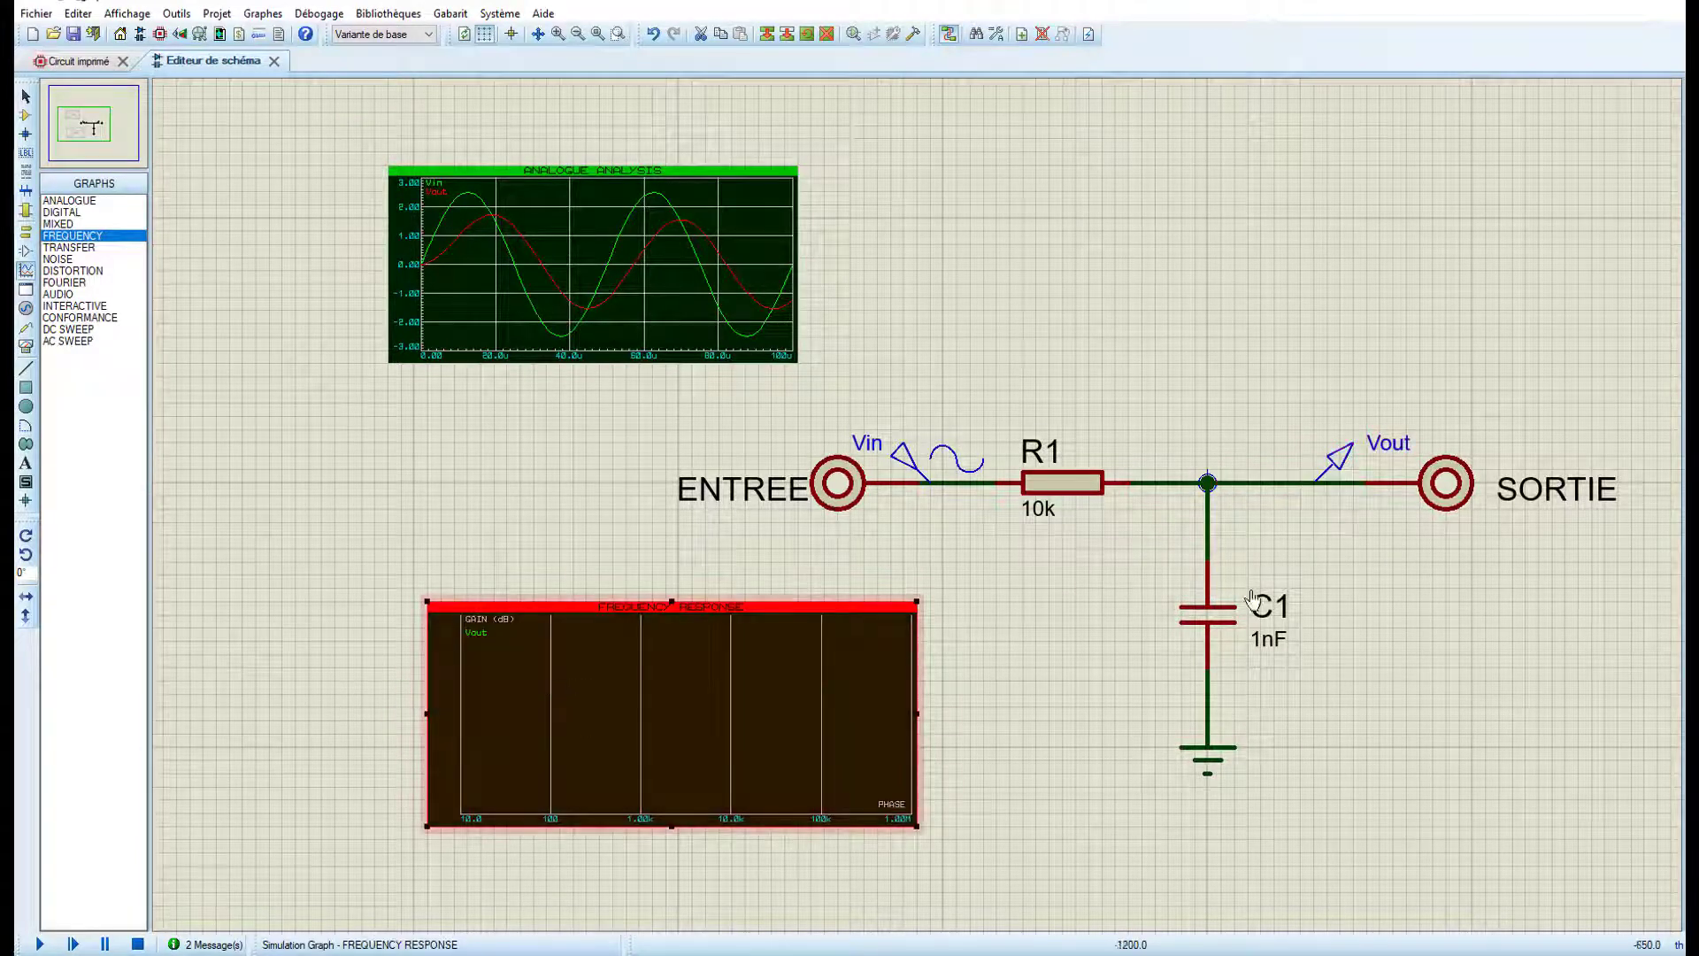
left_click(1337, 464)
left_click_drag(1336, 464, 850, 697)
left_click(839, 711)
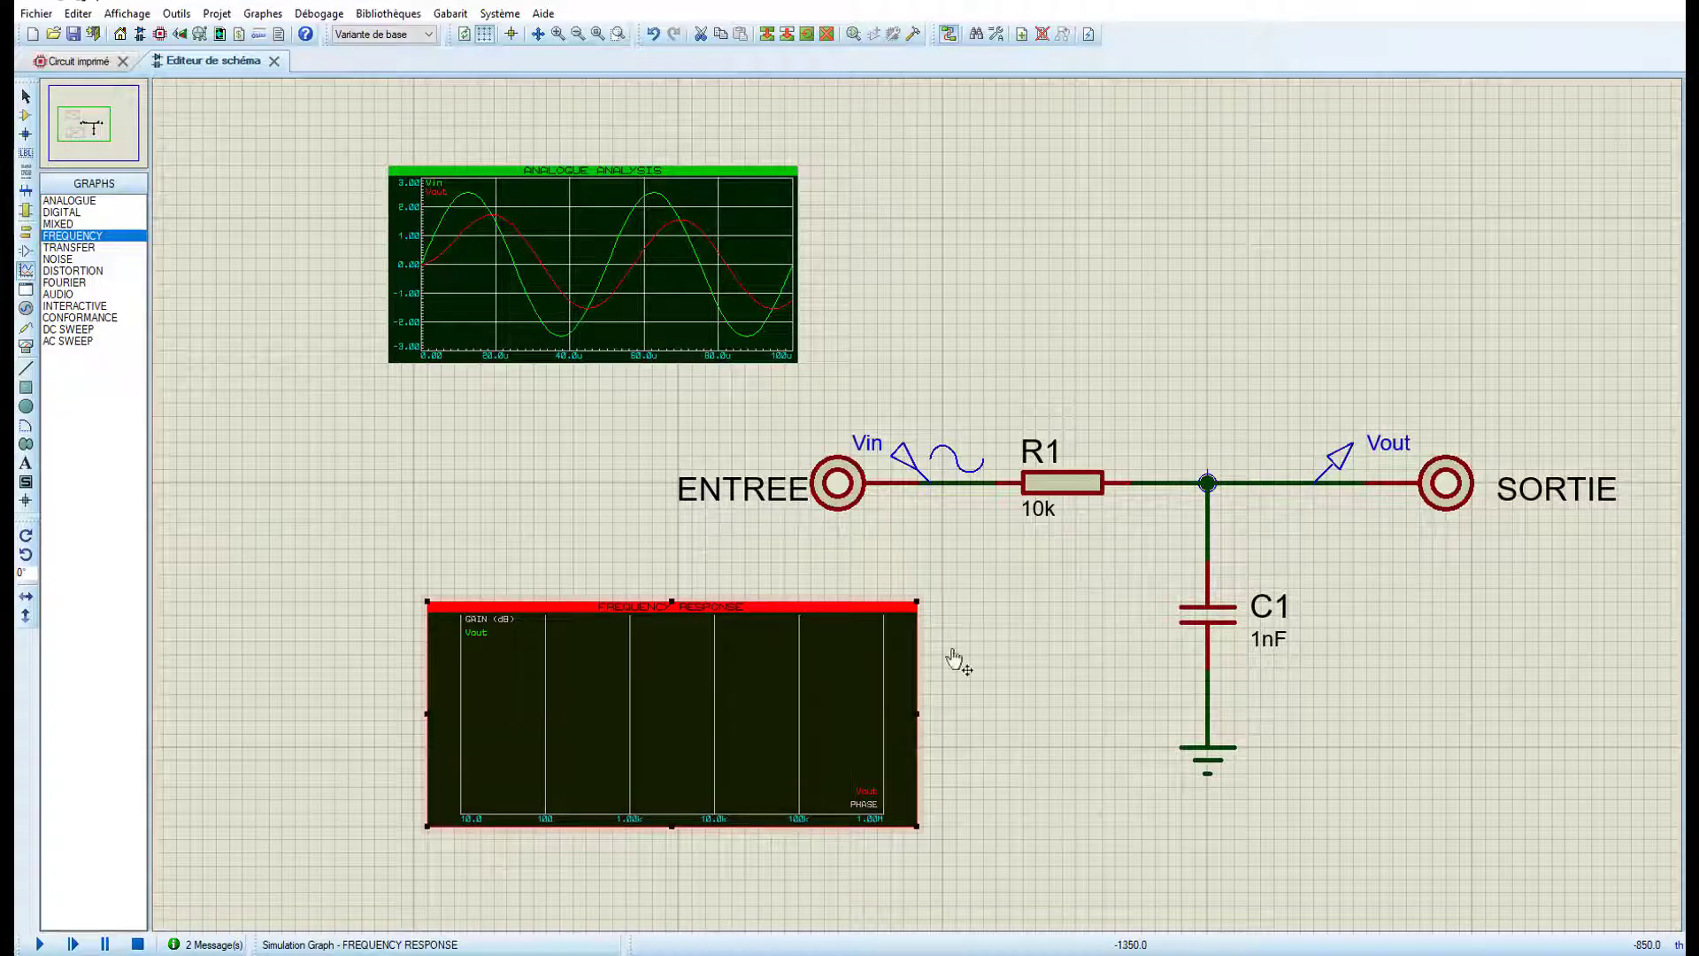
Step: Assign Vin as the reference generator of the frequency response graph and simulate the graph
left_click(936, 473)
left_click_drag(935, 473, 706, 741)
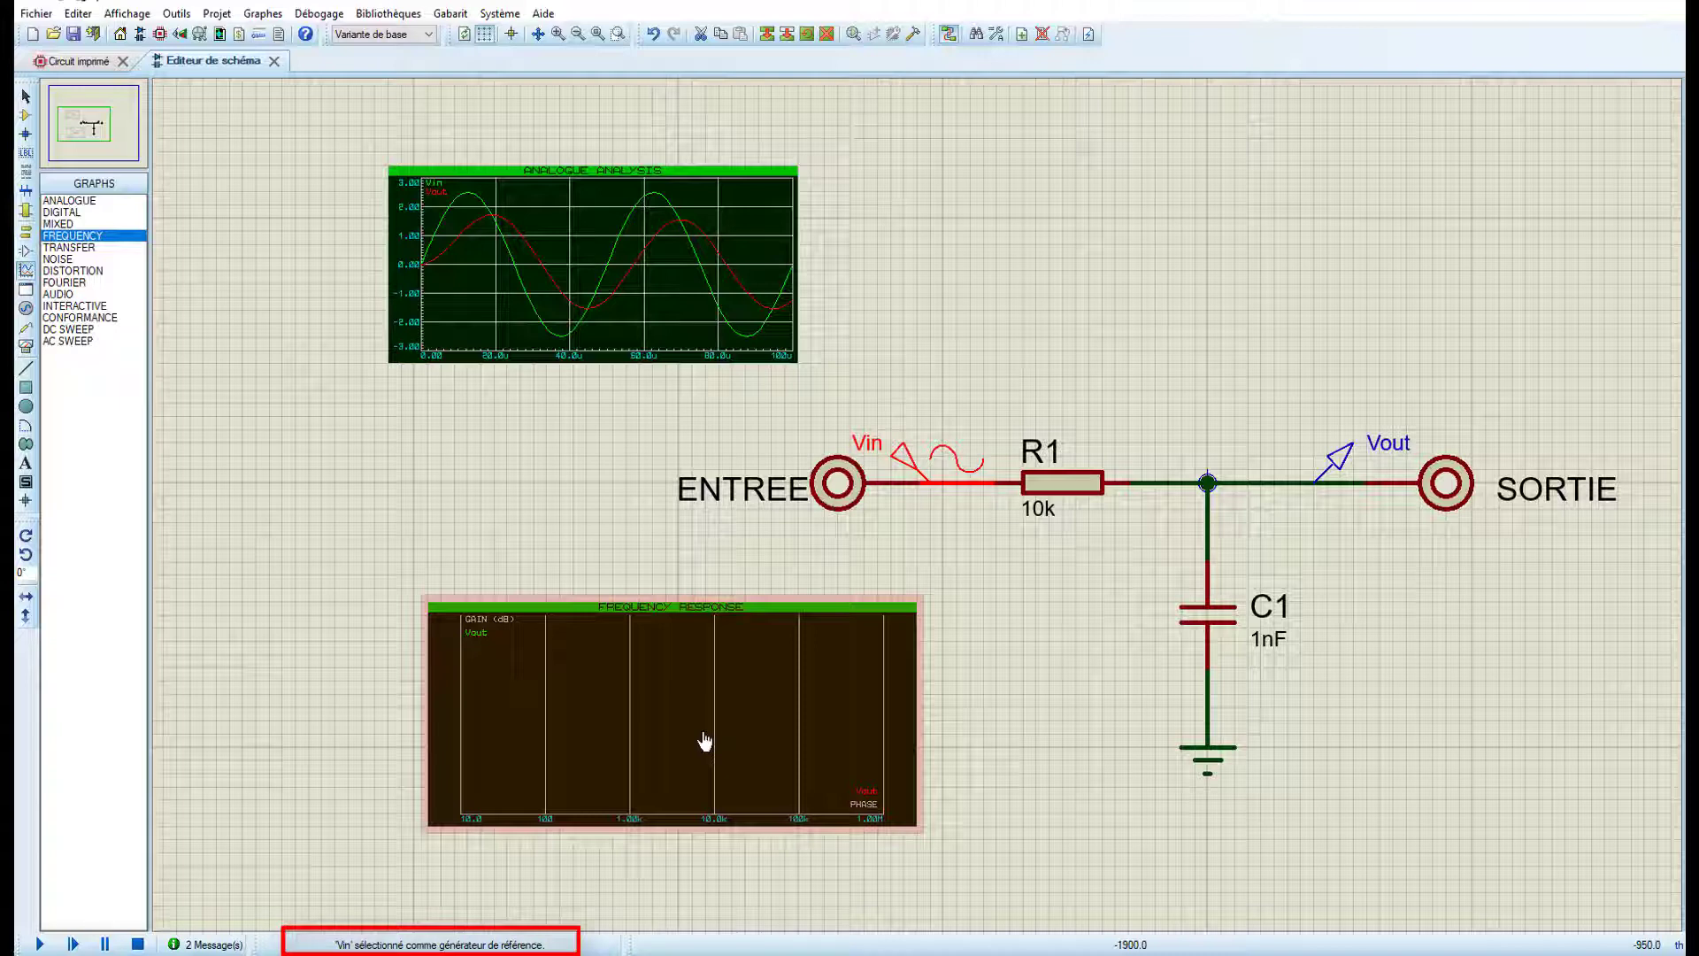
left_click(704, 740)
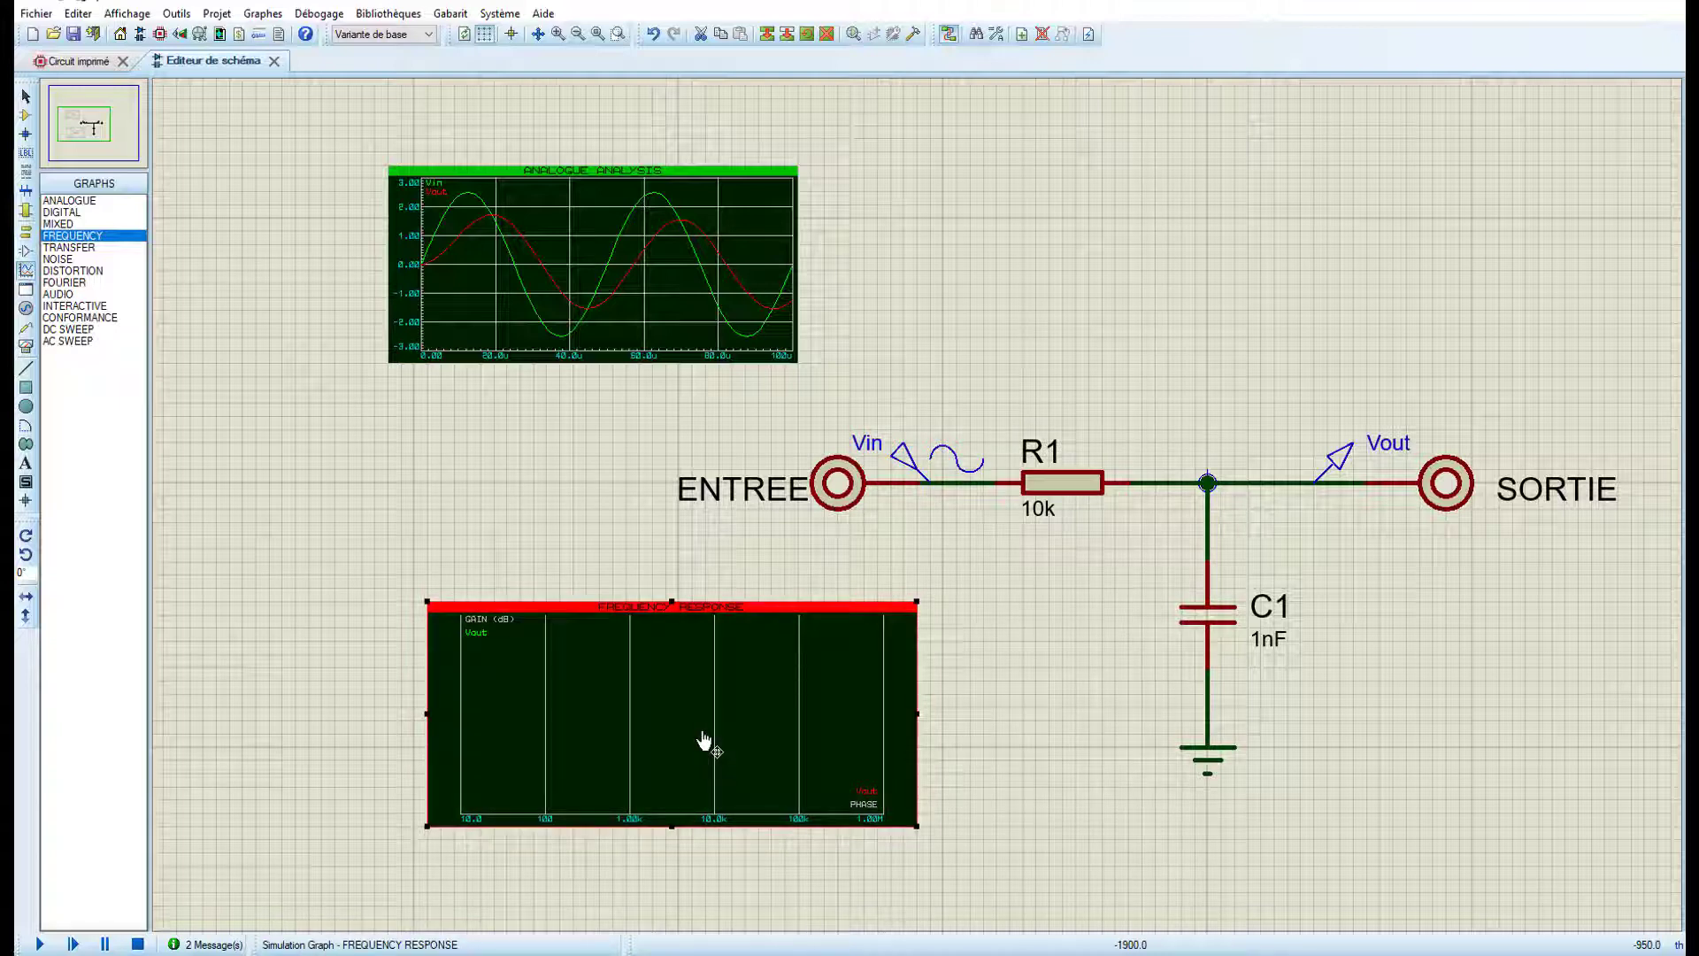
key("space")
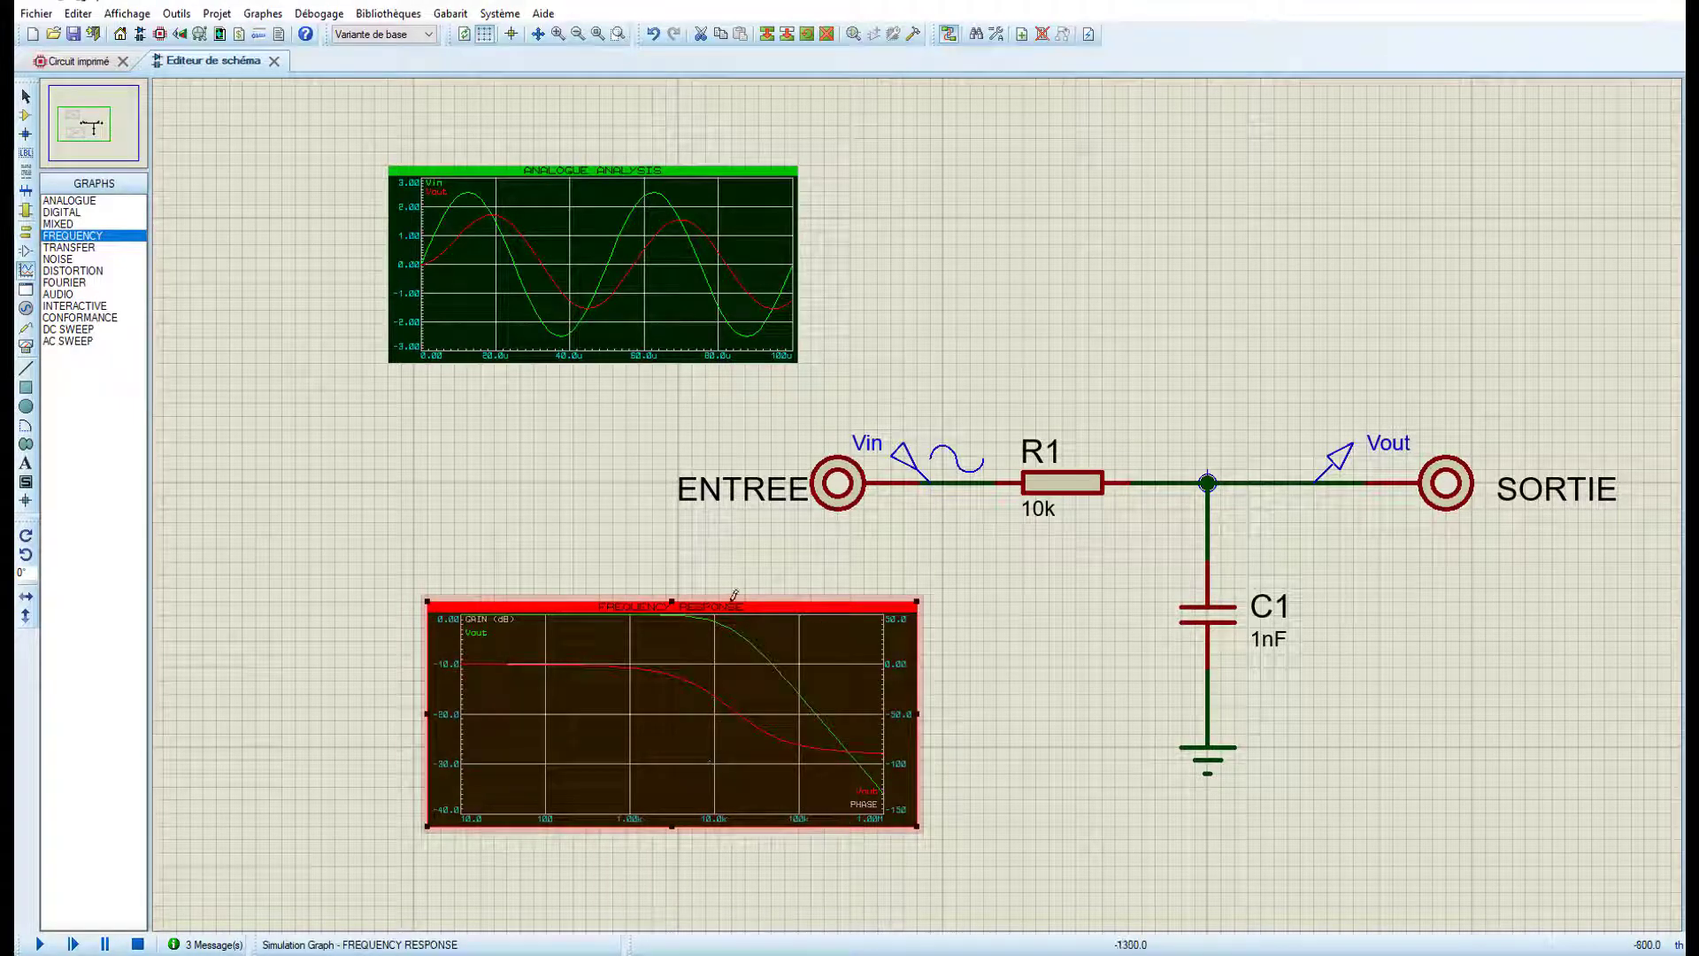
Step: View the frequency response maximised, measure the -3 dB cutoff of the gain curve against the passband with cursors, and close the graph
left_click(263, 13)
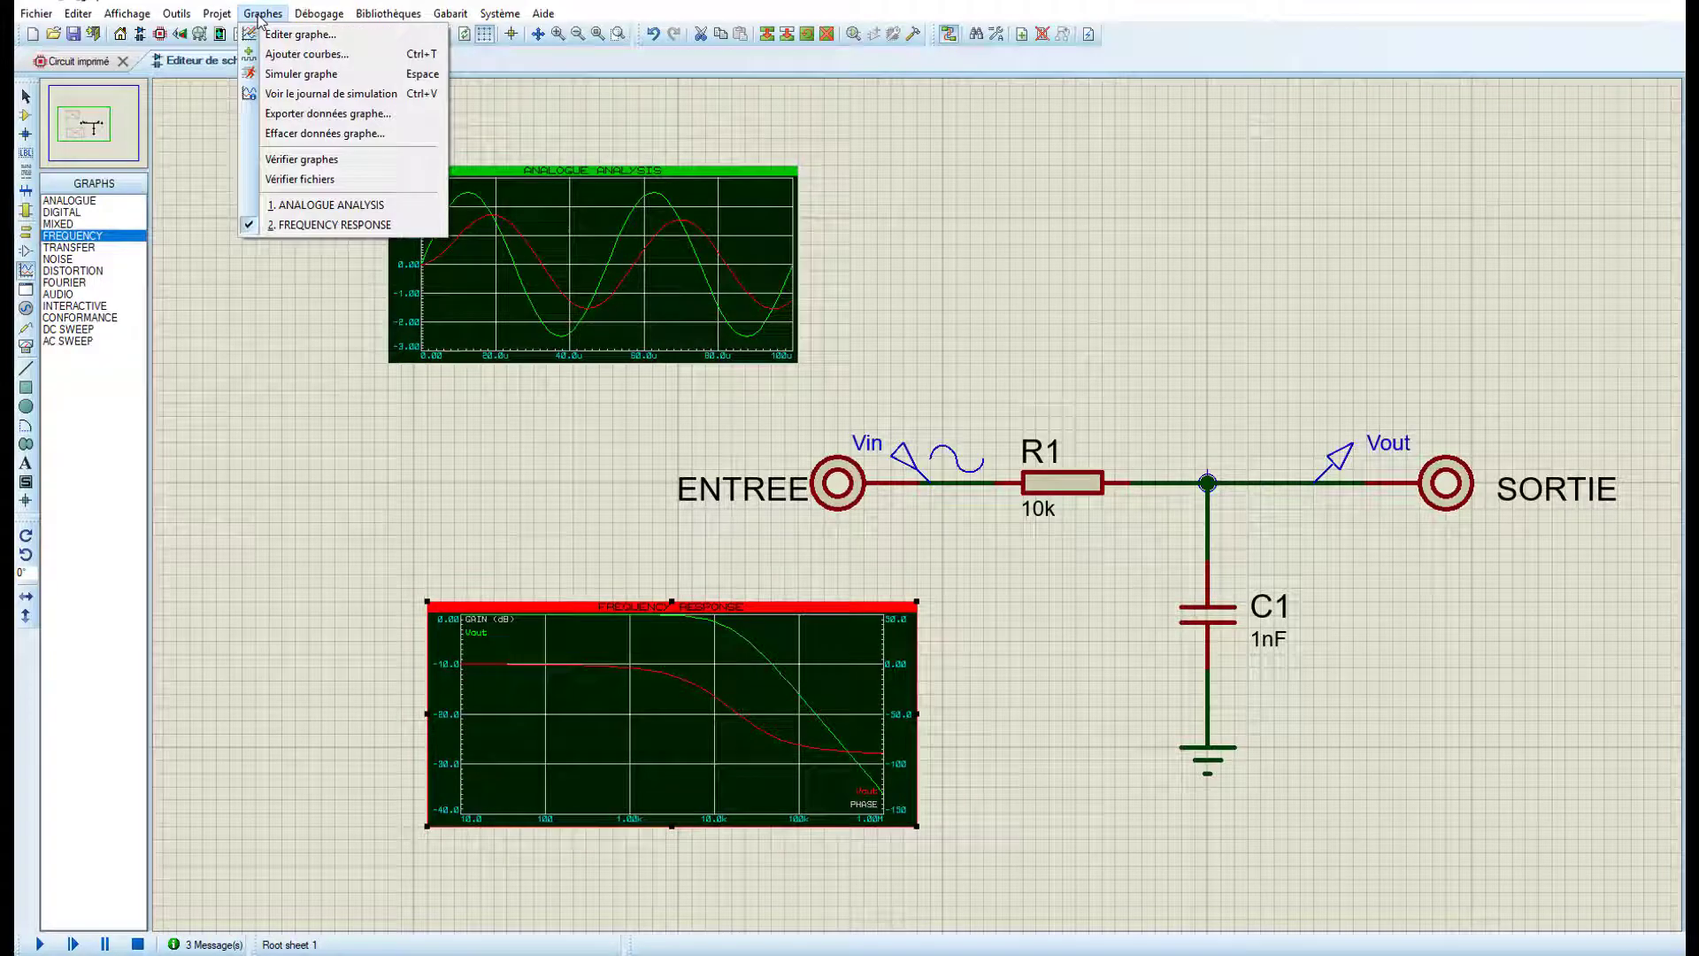
left_click(295, 226)
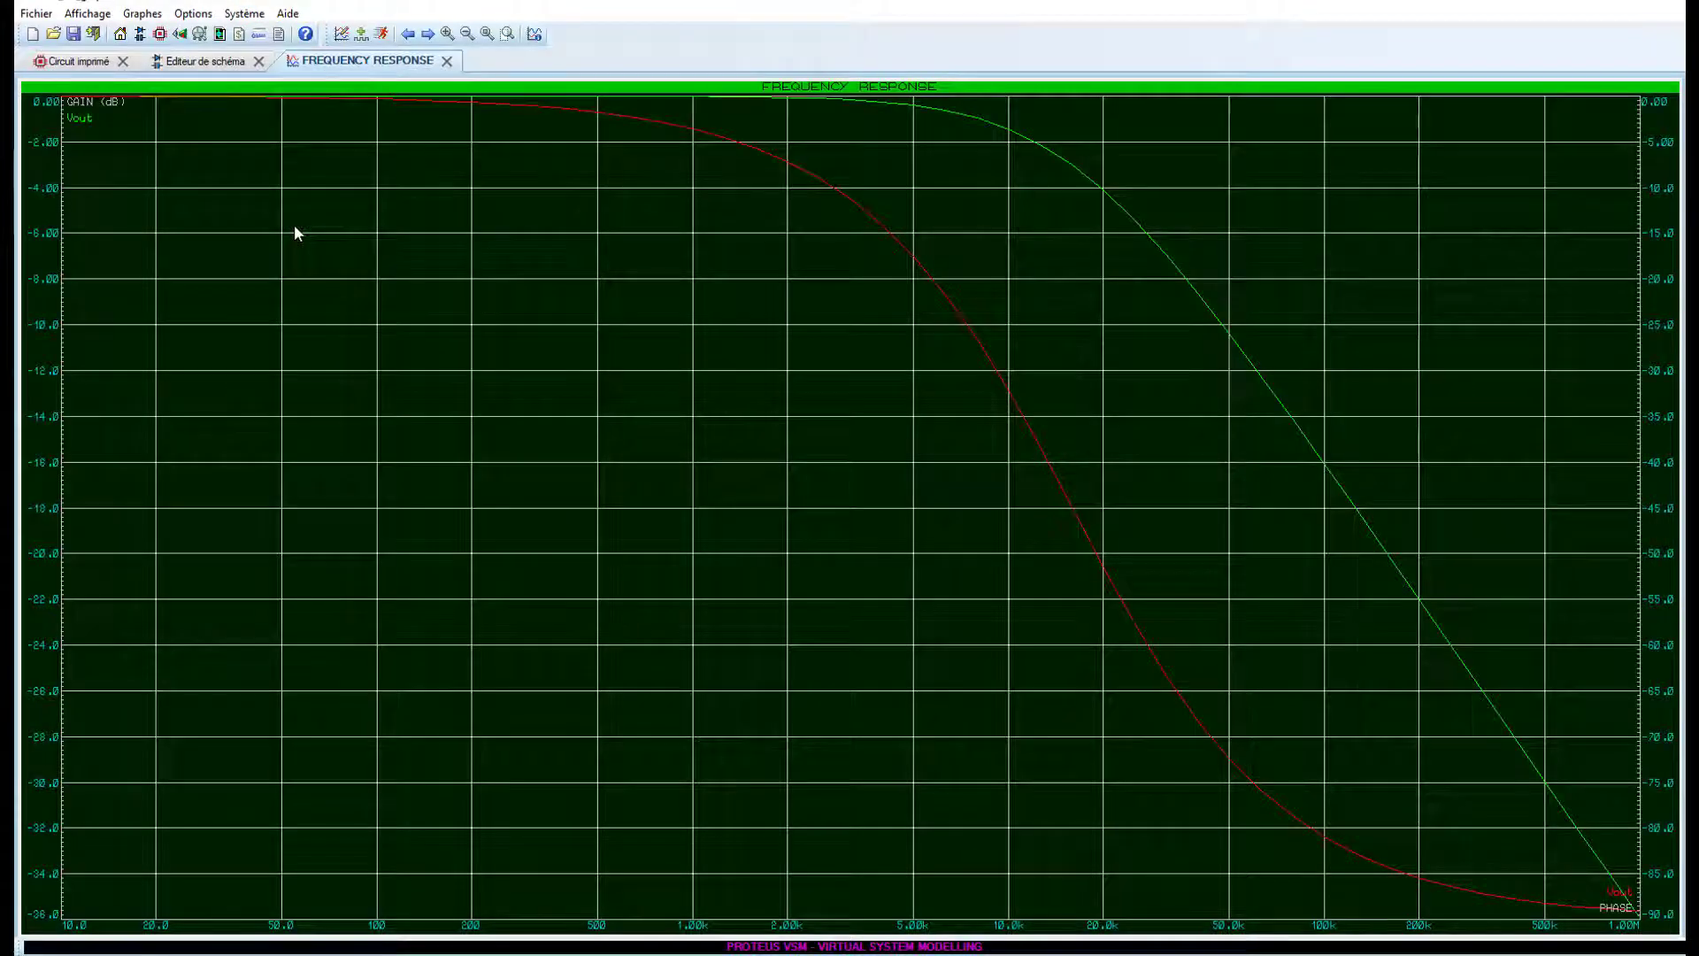
left_click(642, 97)
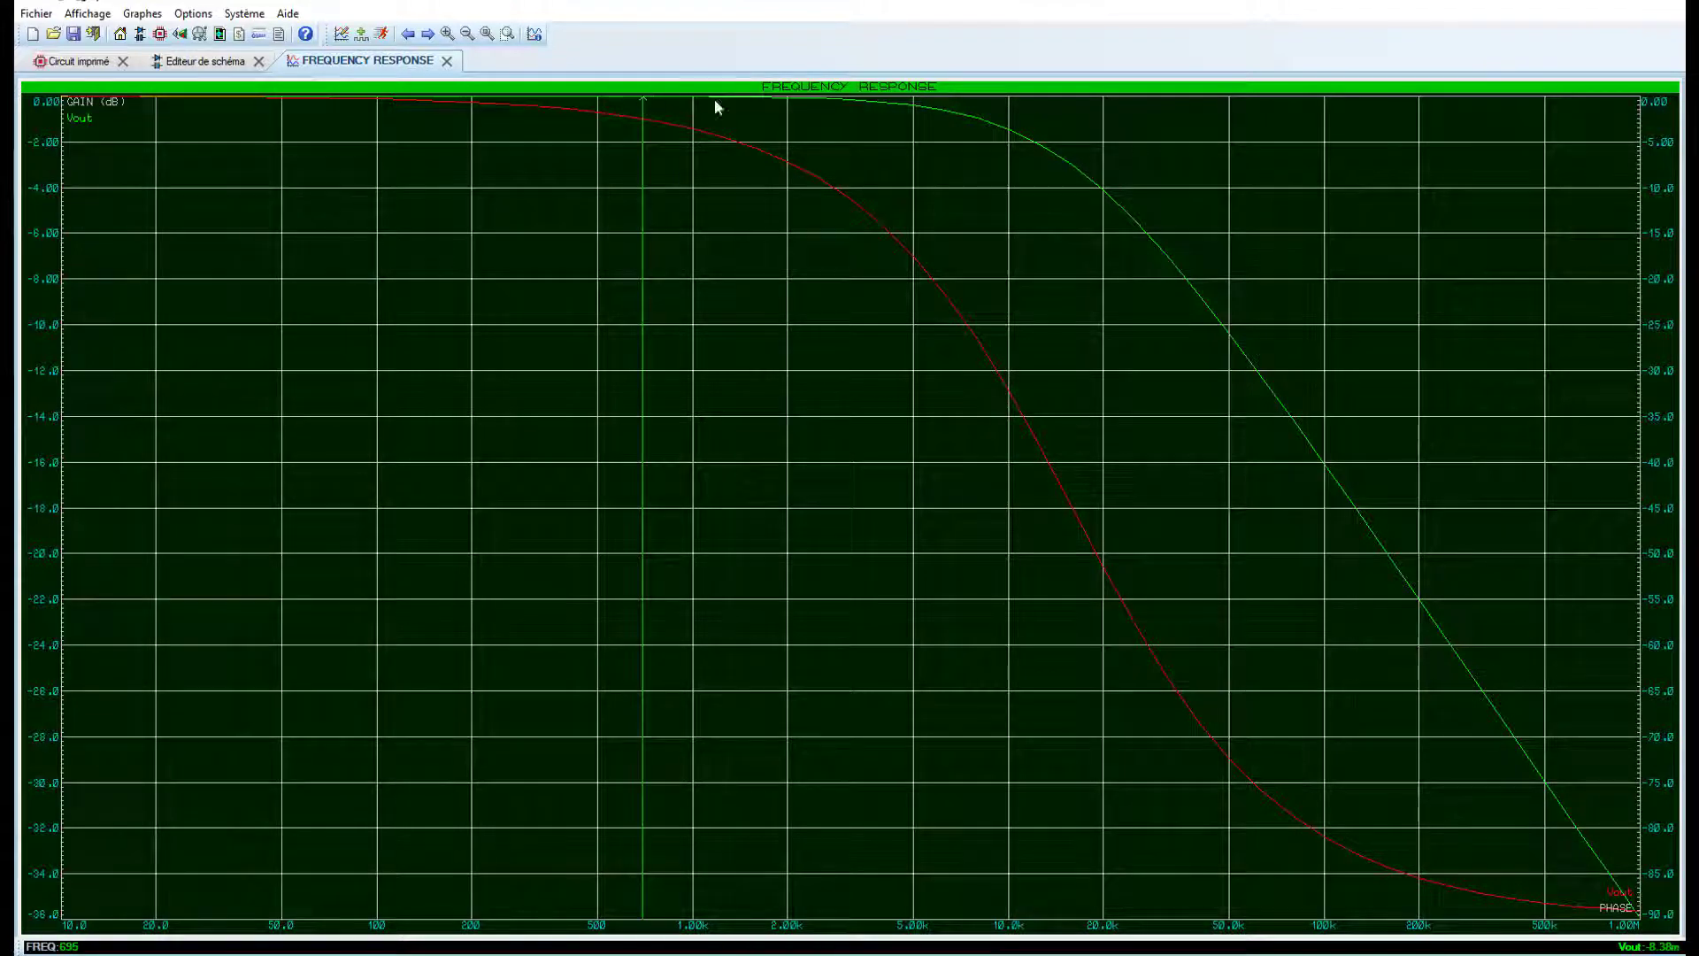
right_click(1081, 173)
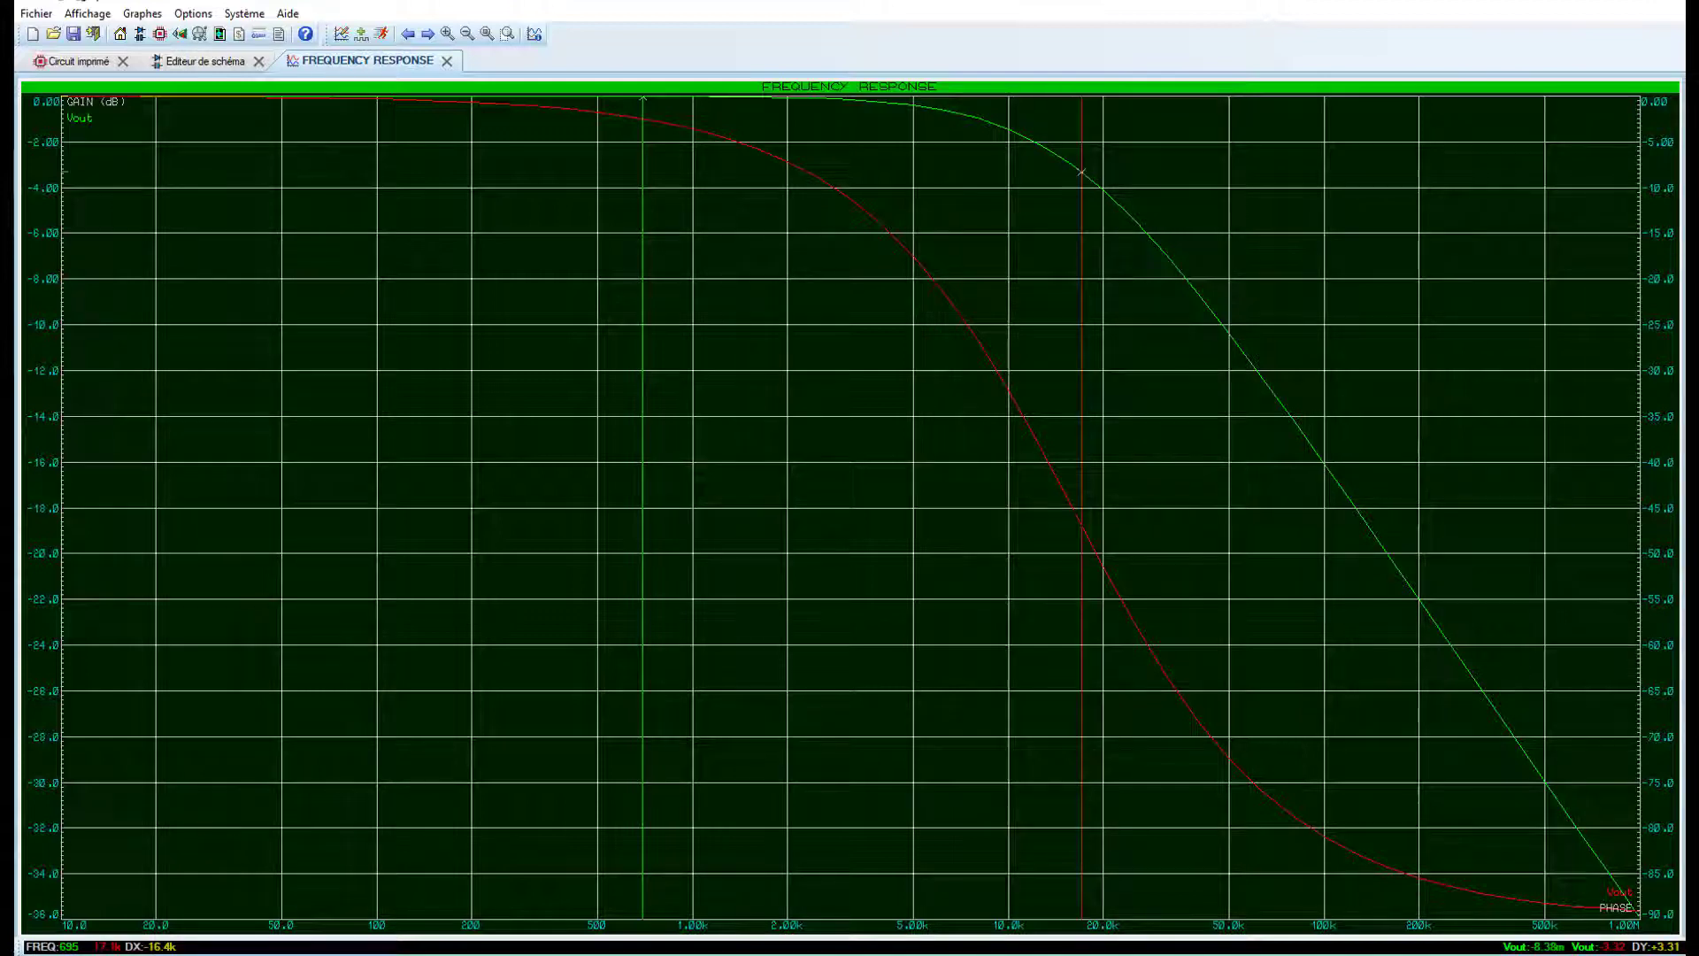
left_click_drag(1081, 173, 1072, 165)
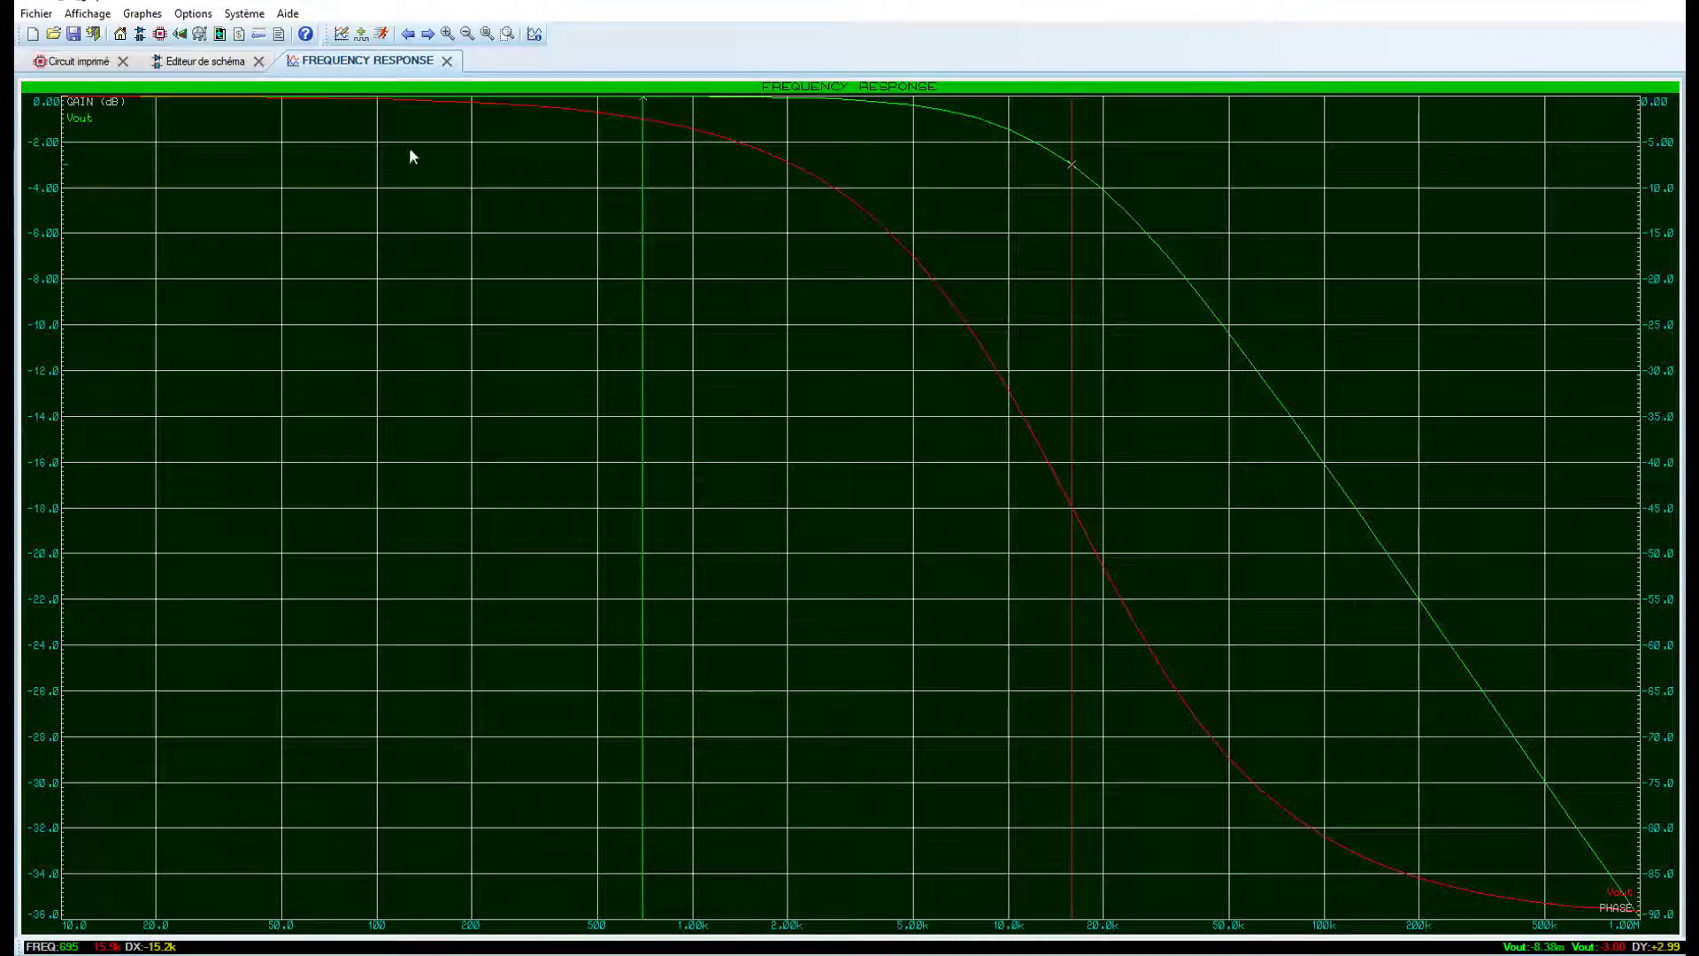
left_click(448, 60)
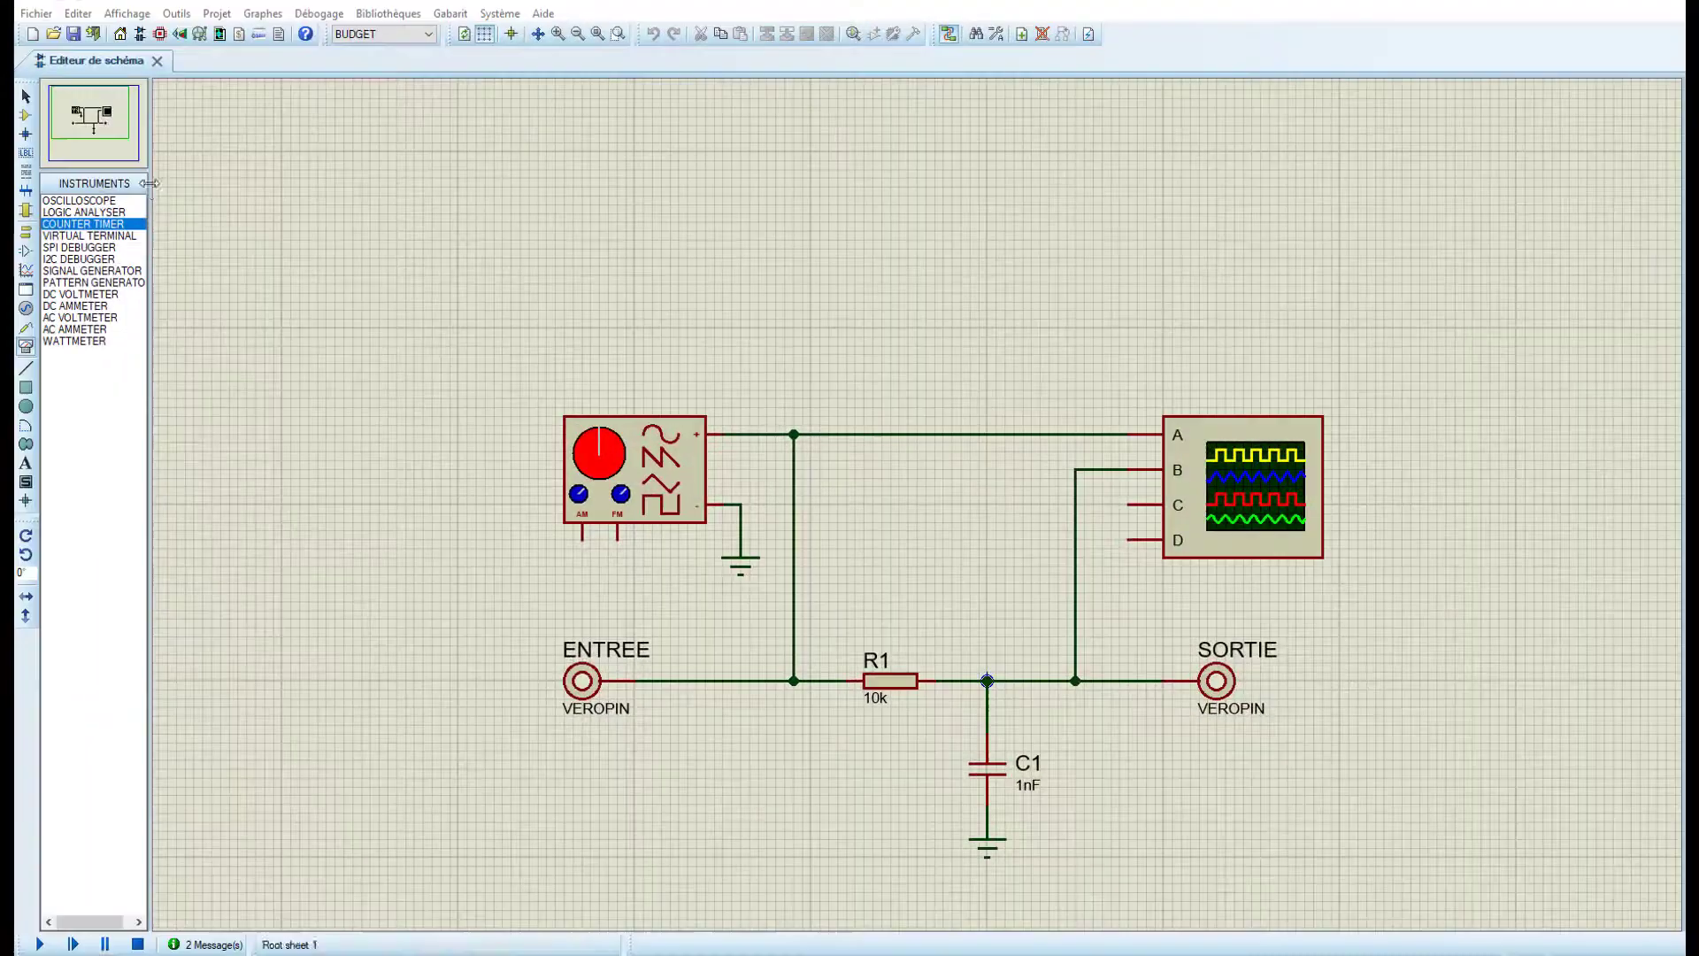
Step: Run the interactive simulation of the filter circuit with the signal generator and oscilloscope
left_click(40, 944)
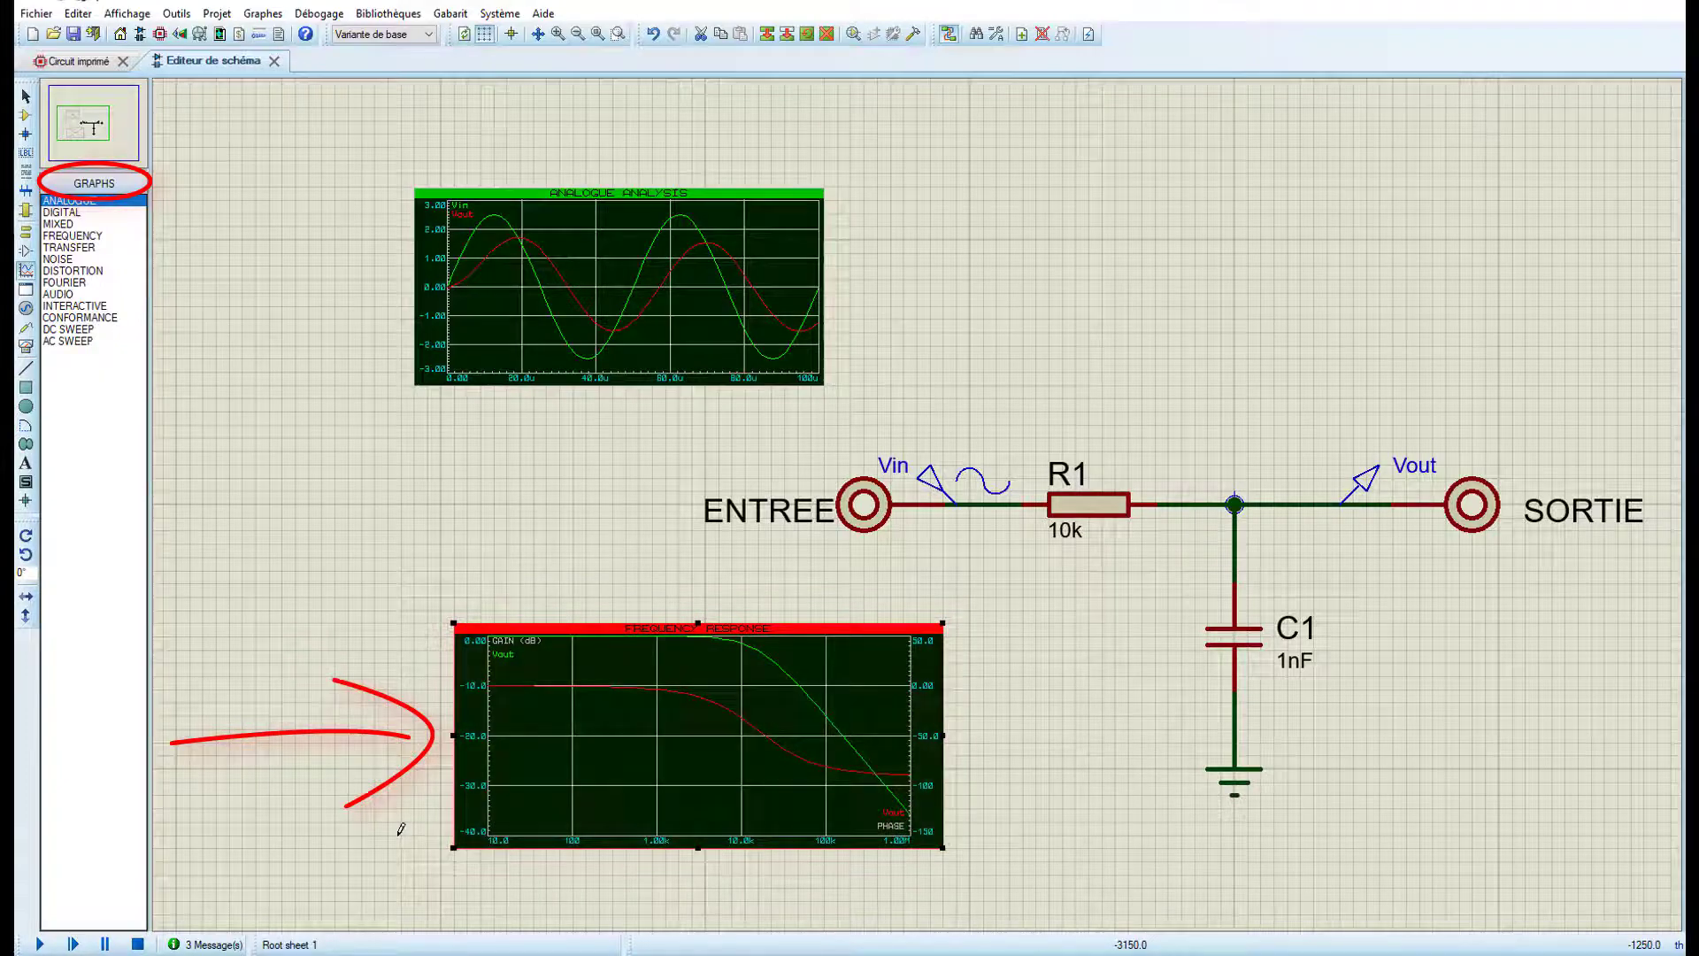
Step: Search the example projects for "fou" and open the Fourier Graph Sample project
left_click(78, 283)
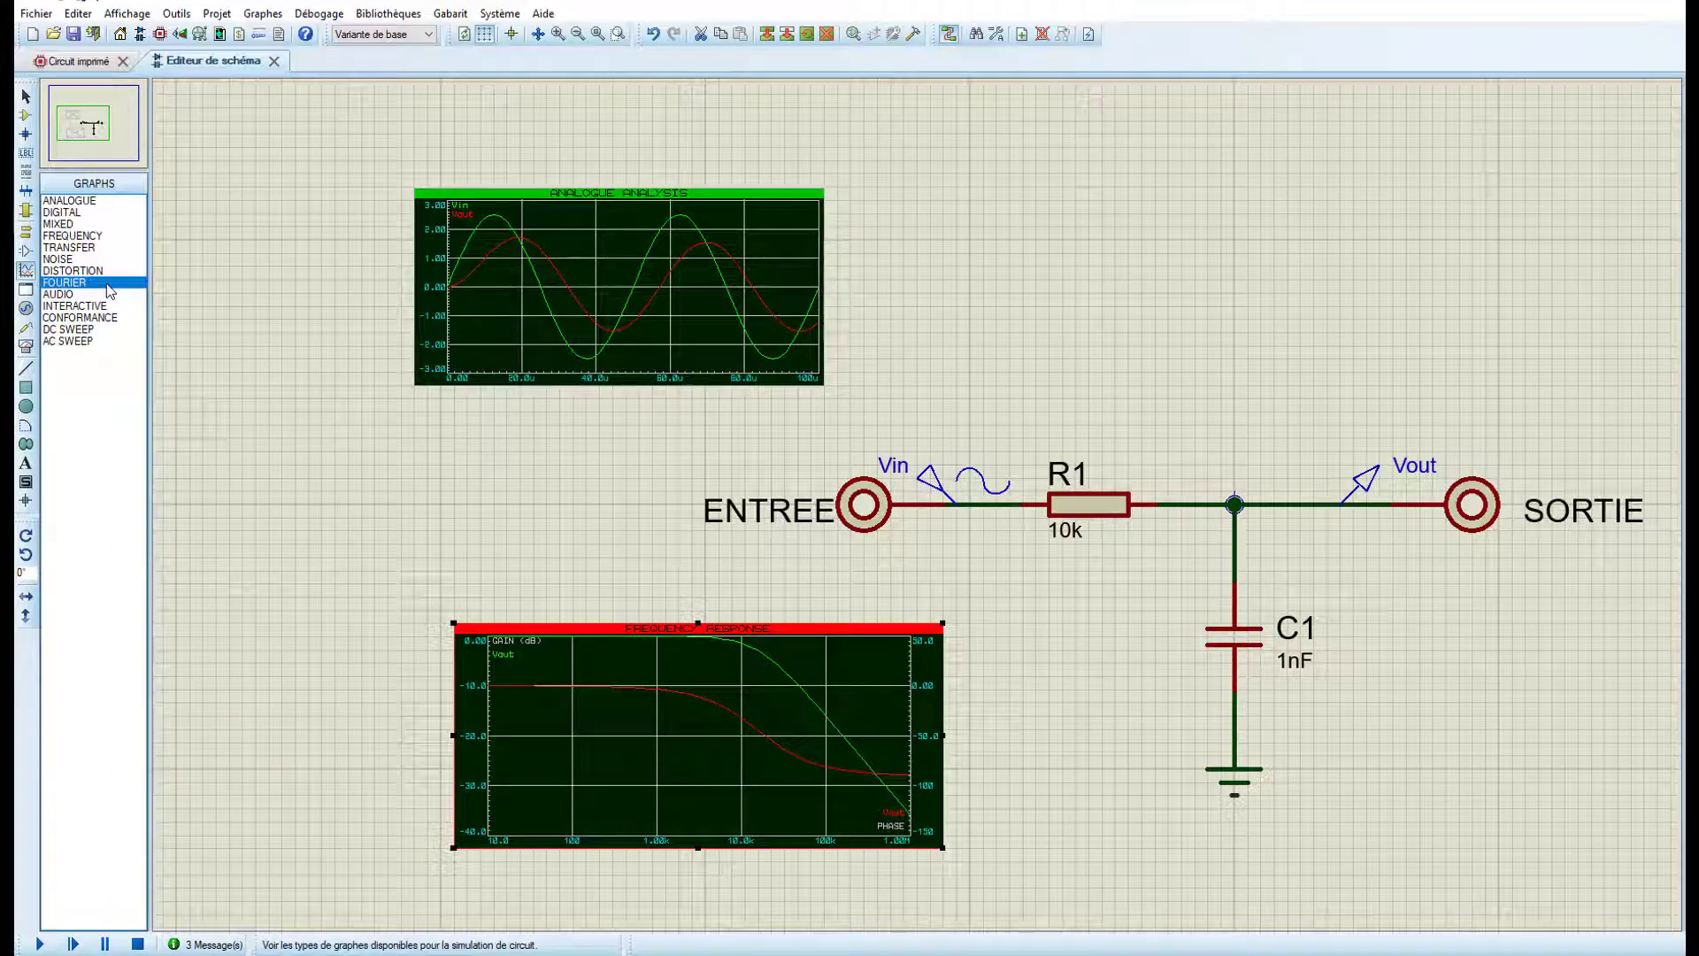
left_click(37, 13)
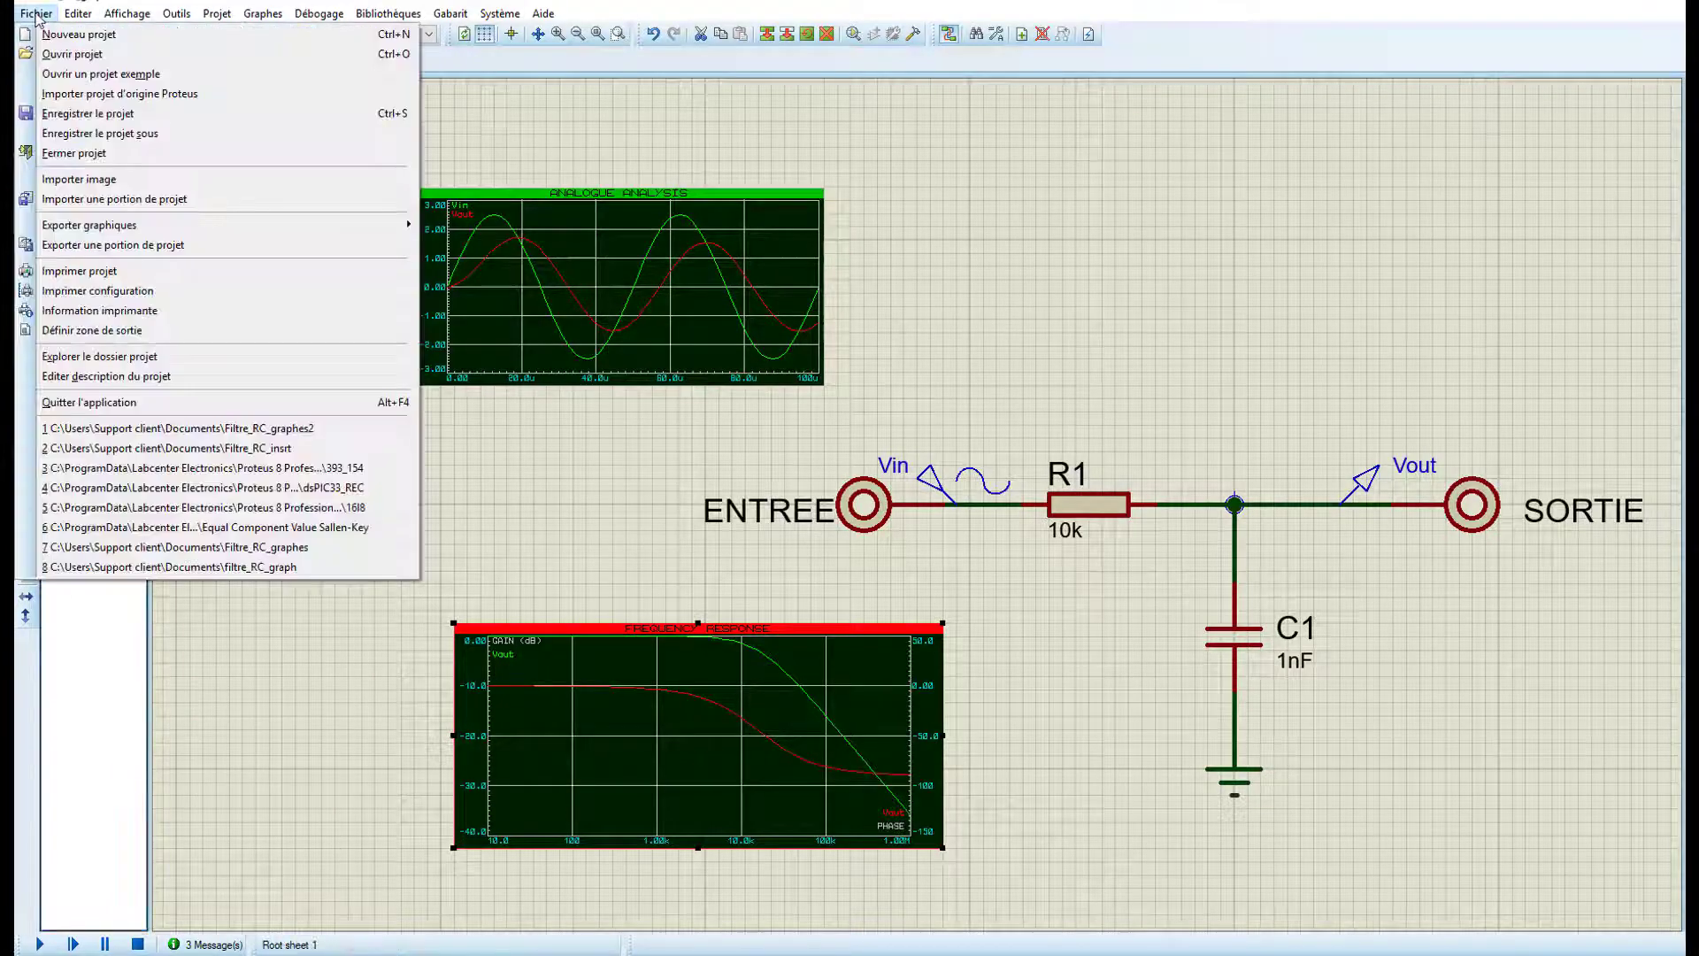
left_click(64, 79)
left_click(548, 347)
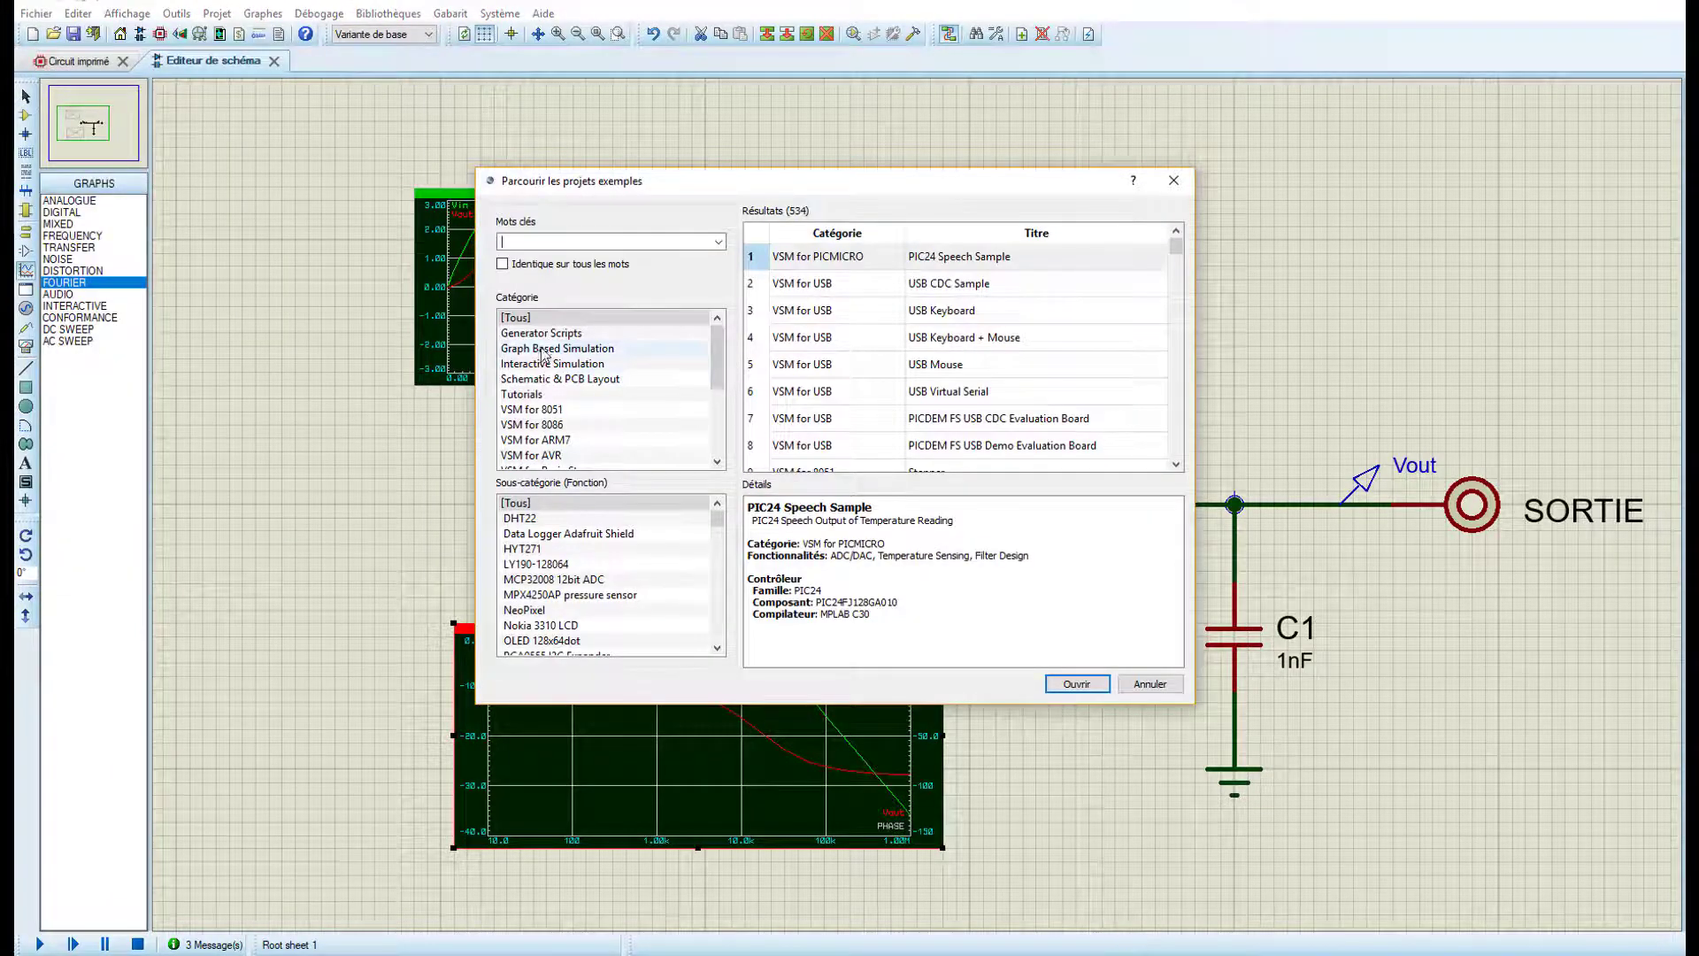
left_click(550, 242)
type("fou")
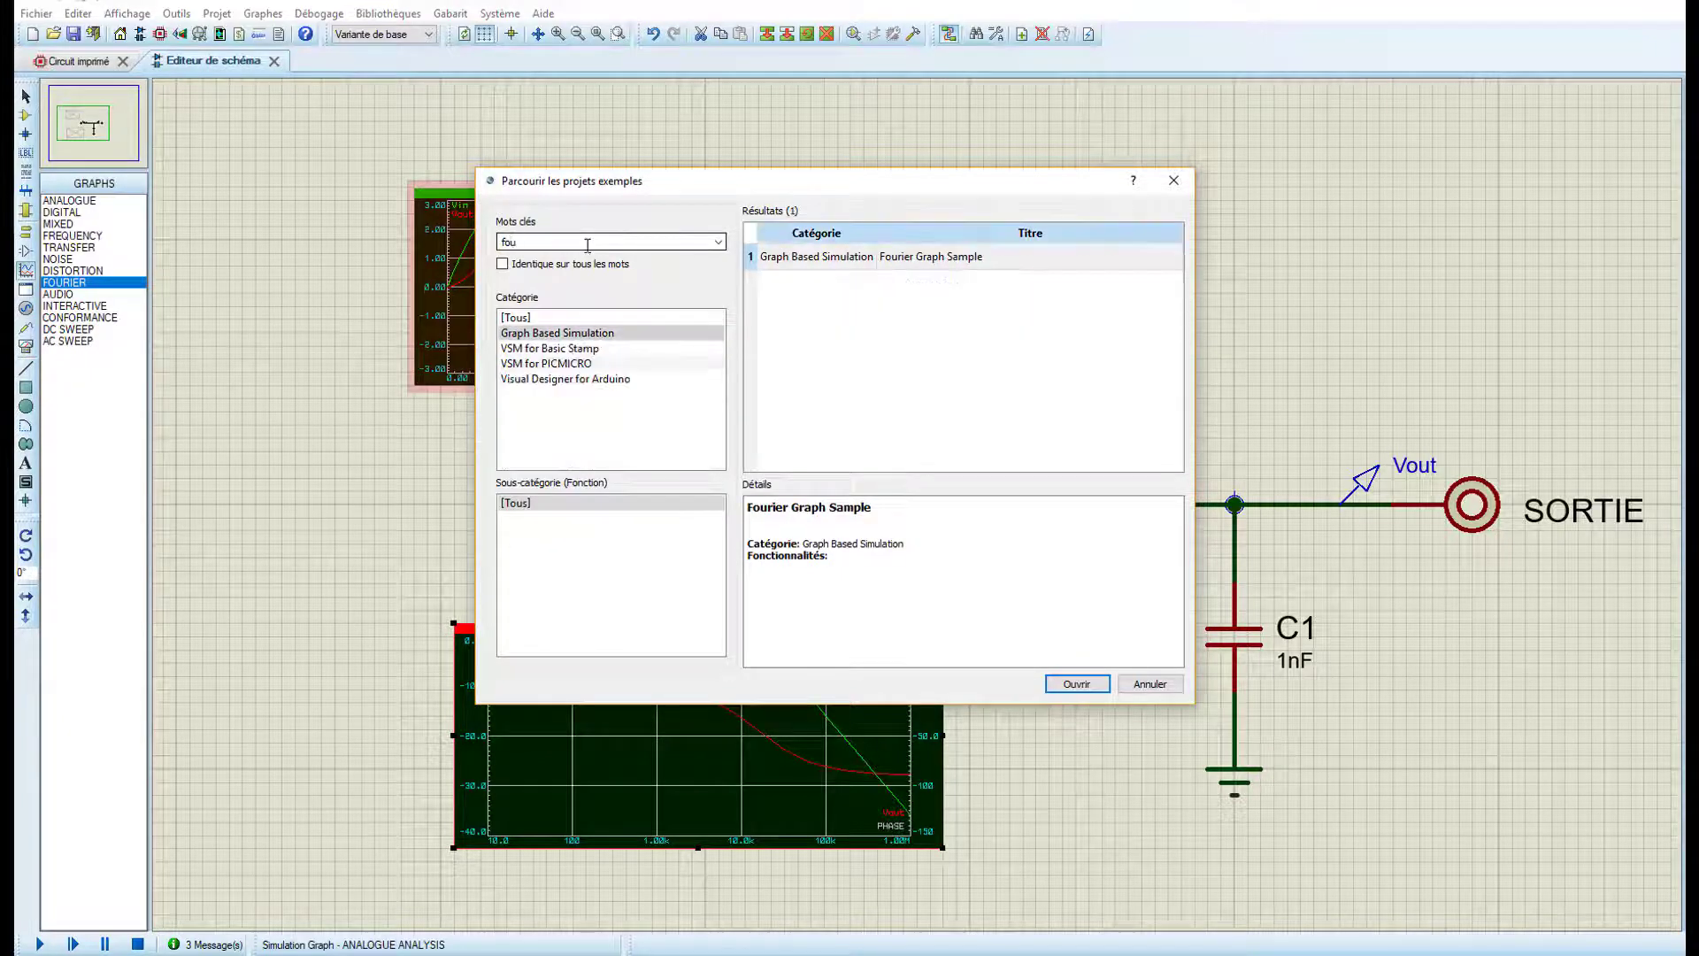
left_click(931, 261)
left_click(1089, 682)
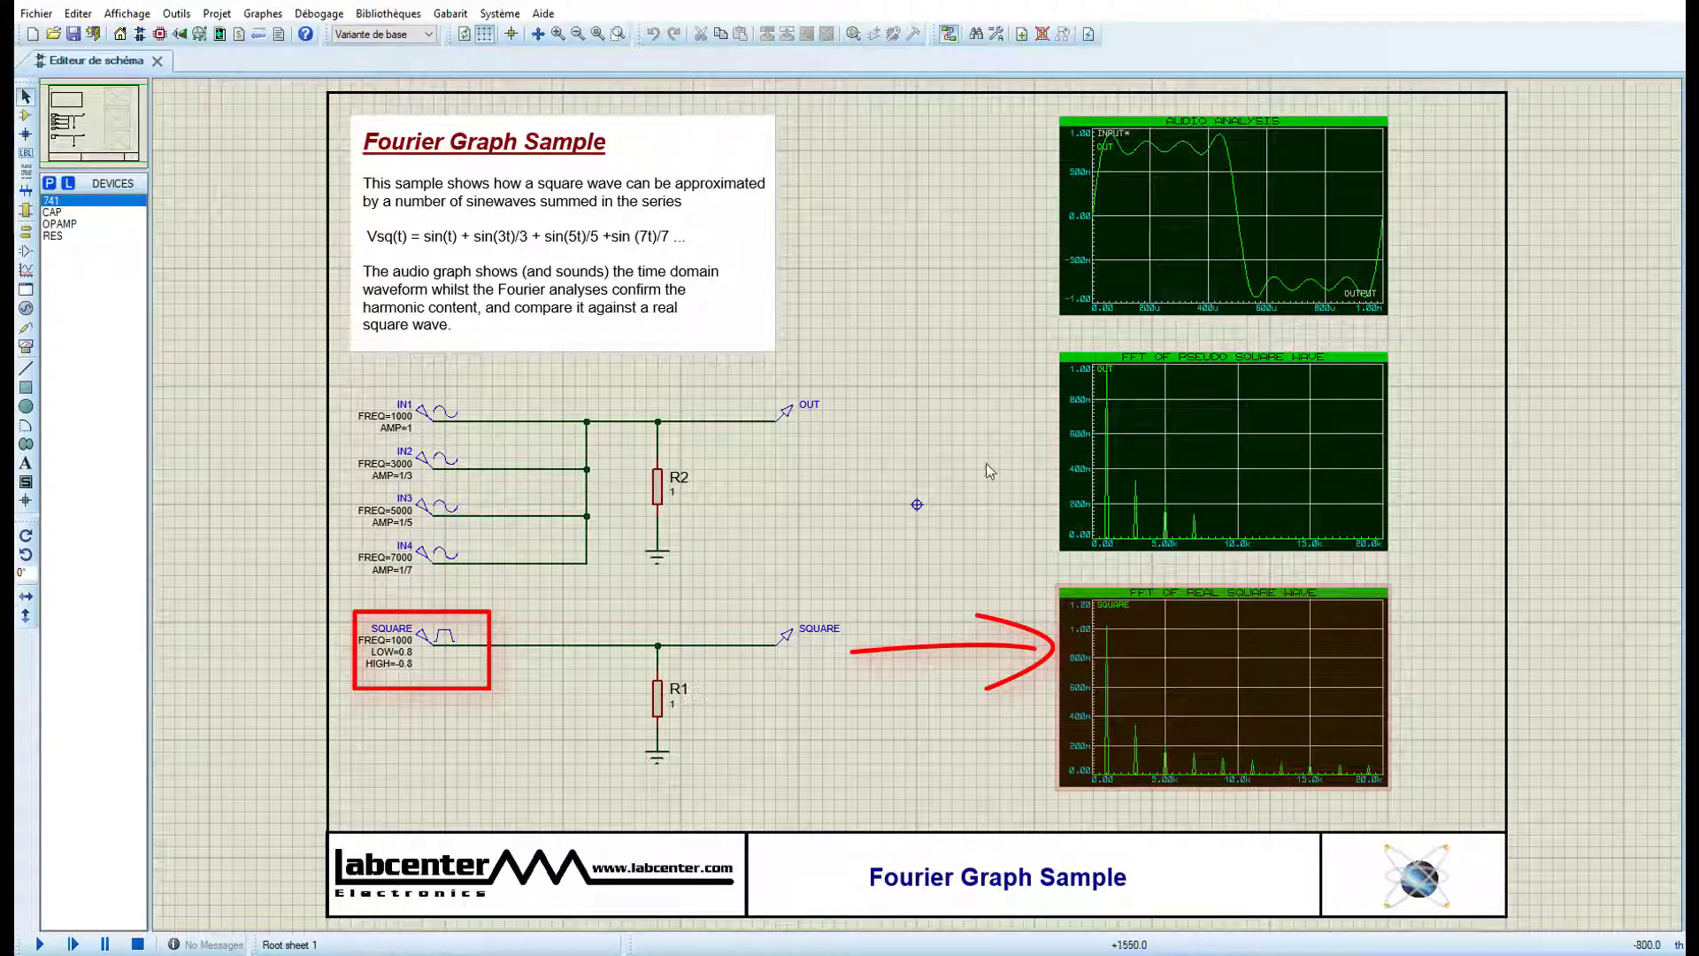
left_click(637, 296)
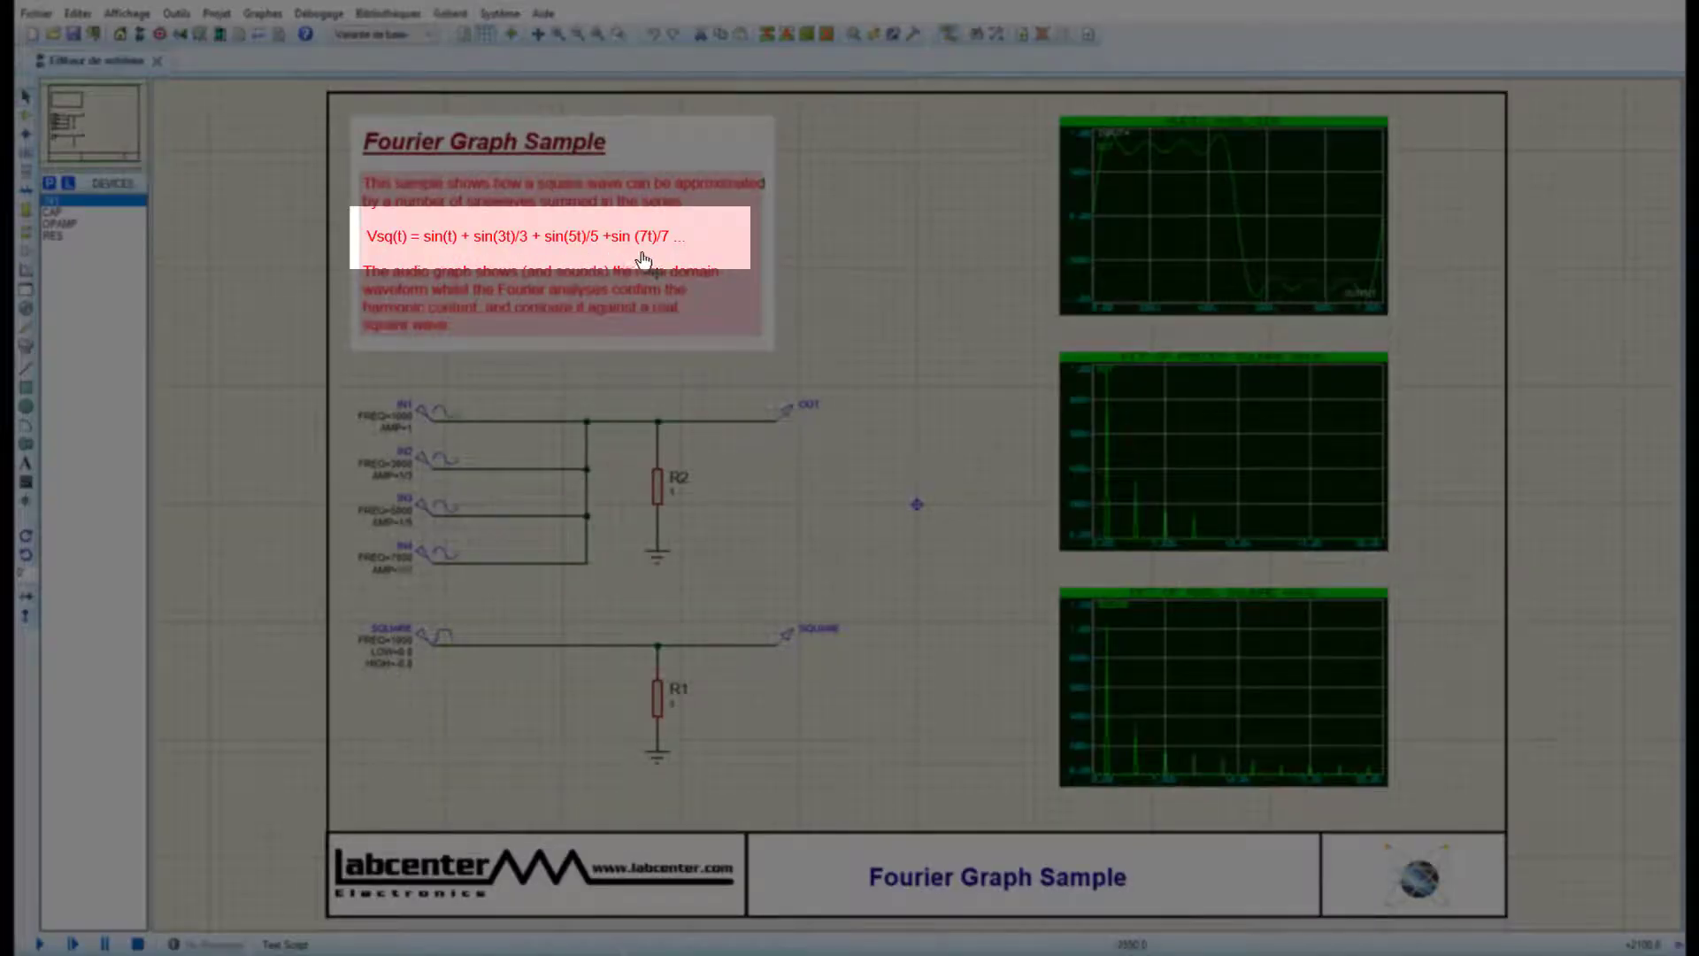
left_click(421, 378)
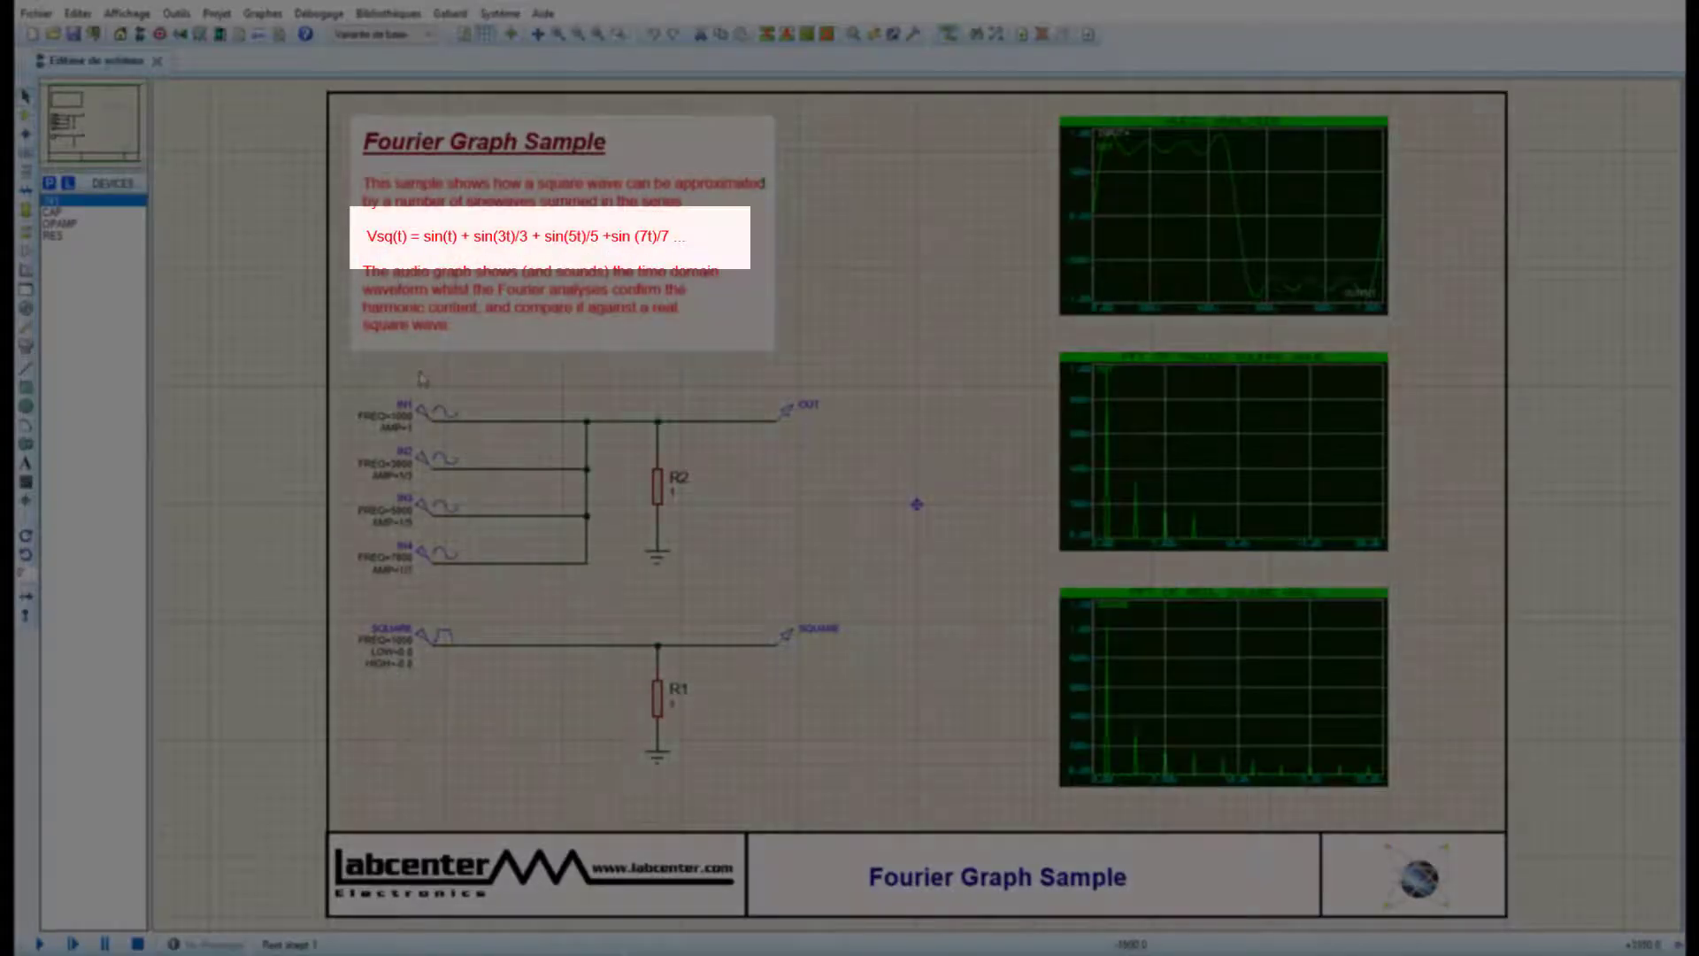